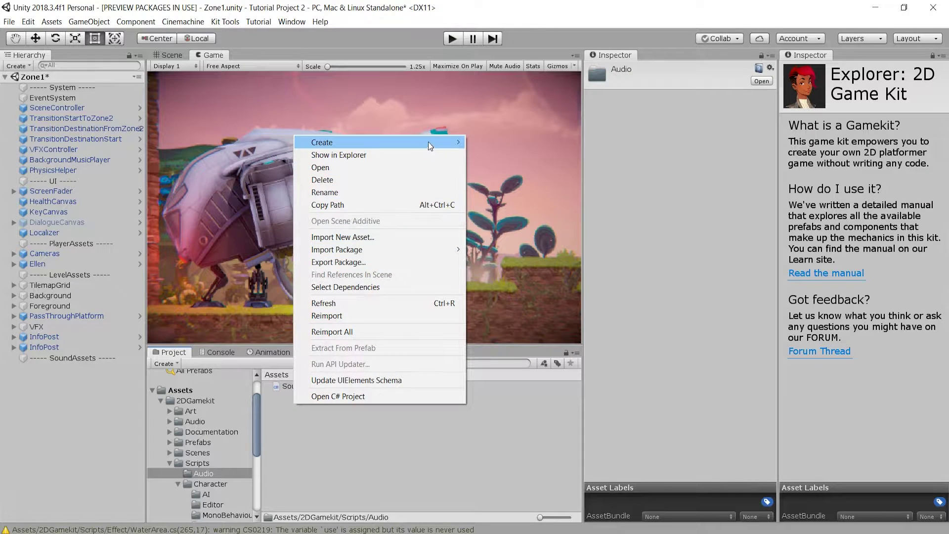
- Create a C# script named SoundPlayer in the Scripts/Audio folder and open it in the code editor
{"action": "mouse_move", "coordinate": [428, 142]}
{"action": "left_click", "coordinate": [511, 131]}
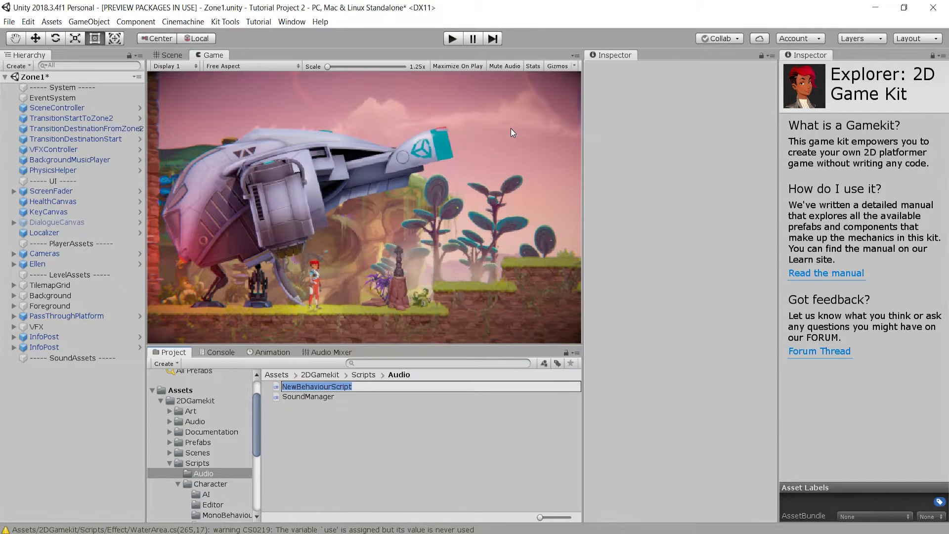
{"action": "type", "text": "SoundPlayer"}
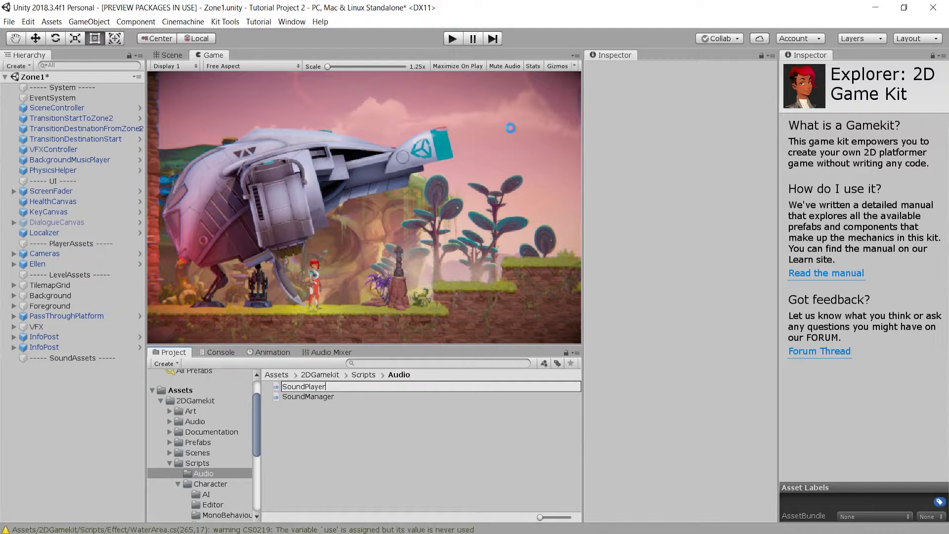
{"action": "key", "text": "Return"}
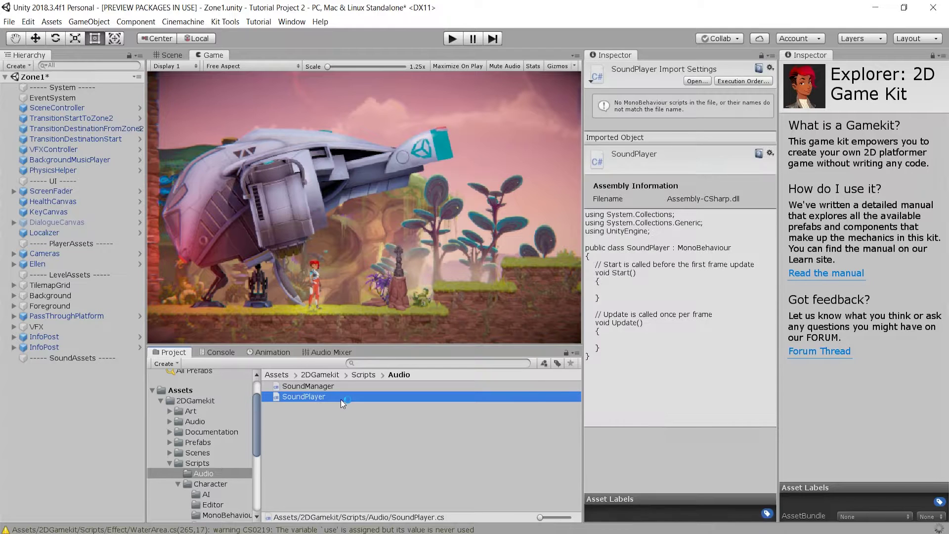
{"action": "double_click", "coordinate": [315, 397]}
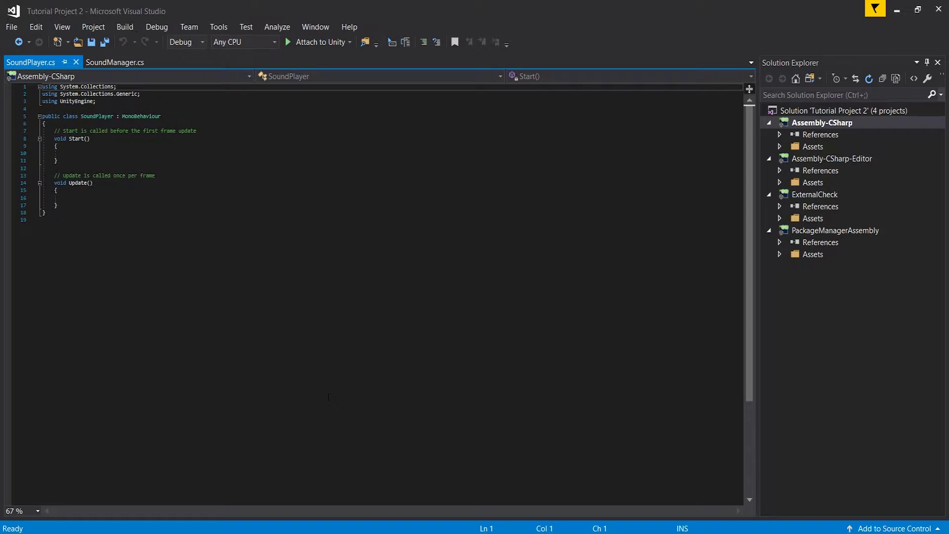
- Replace the default Start and Update methods with a SoundManager field named soundManager
{"action": "left_click_drag", "start_coordinate": [58, 205], "coordinate": [54, 131]}
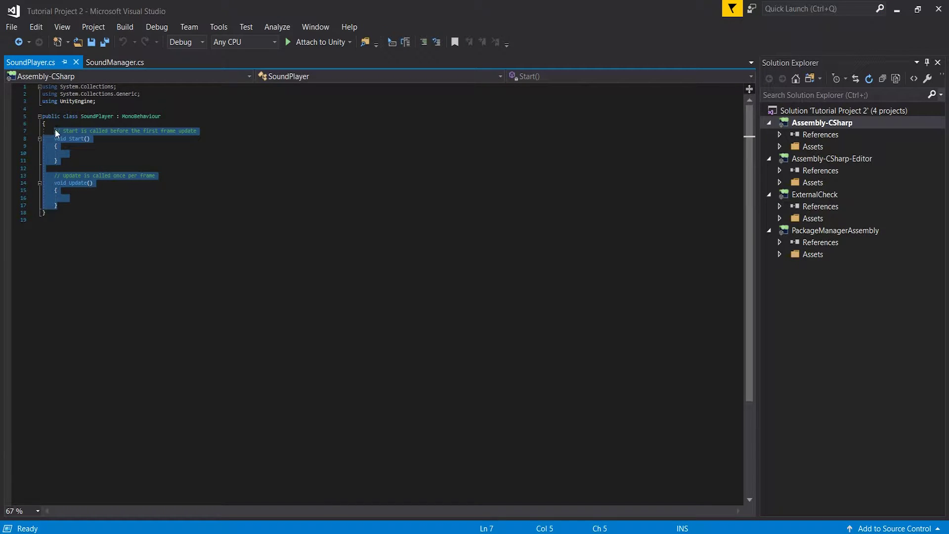
{"action": "key", "text": "Delete"}
{"action": "type", "text": "SoundMan"}
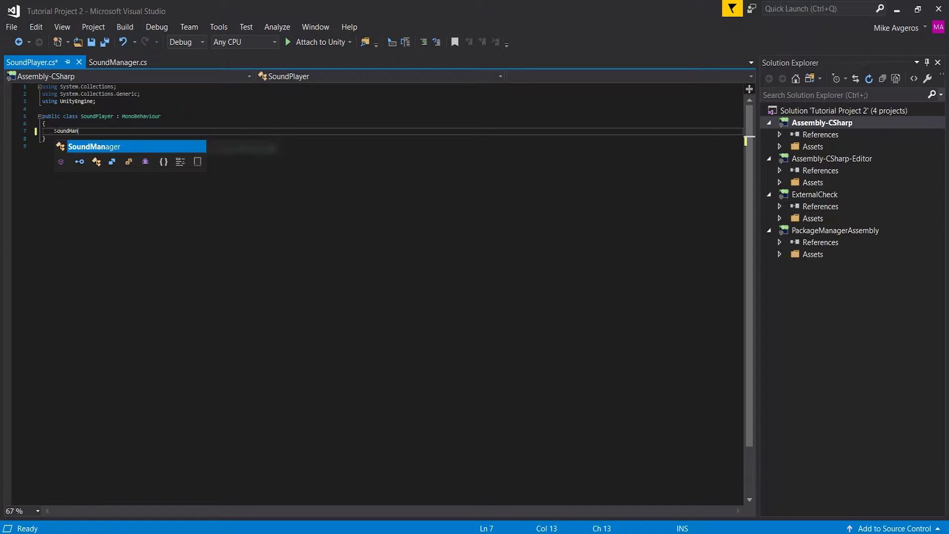
{"action": "key", "text": "Tab"}
{"action": "type", "text": "soundMan"}
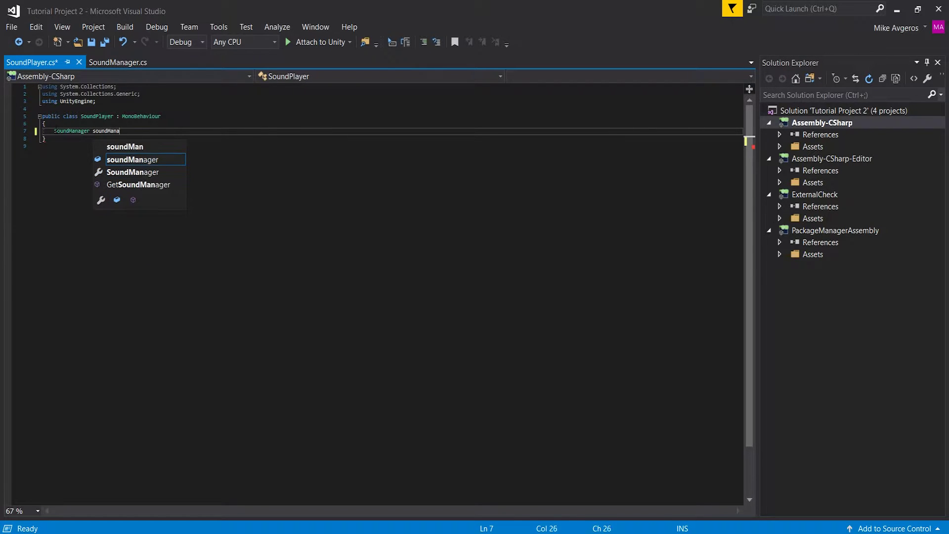
{"action": "key", "text": "Tab"}
{"action": "type", "text": ";"}
{"action": "key", "text": "Return"}
{"action": "key", "text": "Return"}
- Declare a public string array named _soundnames below the soundManager field
{"action": "type", "text": "public string"}
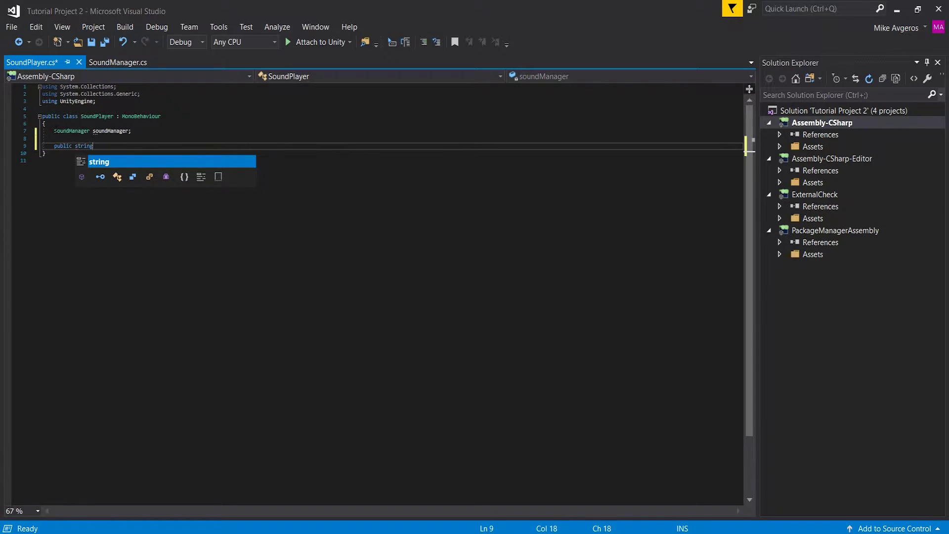
{"action": "type", "text": "[] _soundnames"}
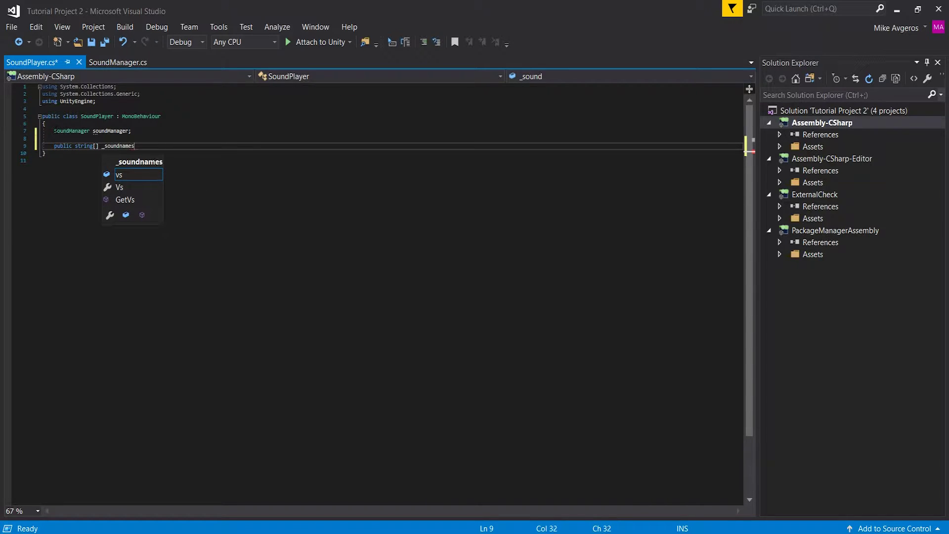
{"action": "type", "text": ";"}
{"action": "key", "text": "Return"}
{"action": "key", "text": "Return"}
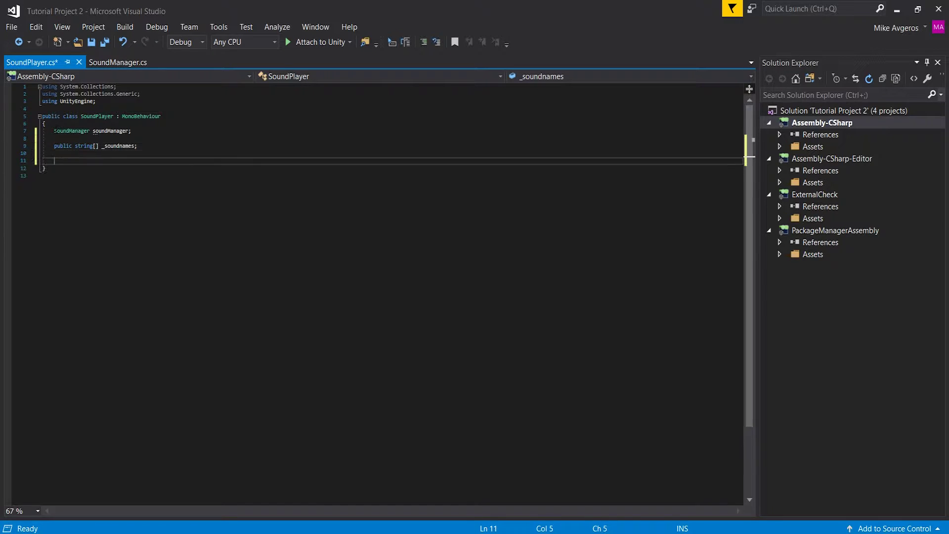
- Add a public string array property called Name with an empty body below _soundnames
{"action": "type", "text": "public string"}
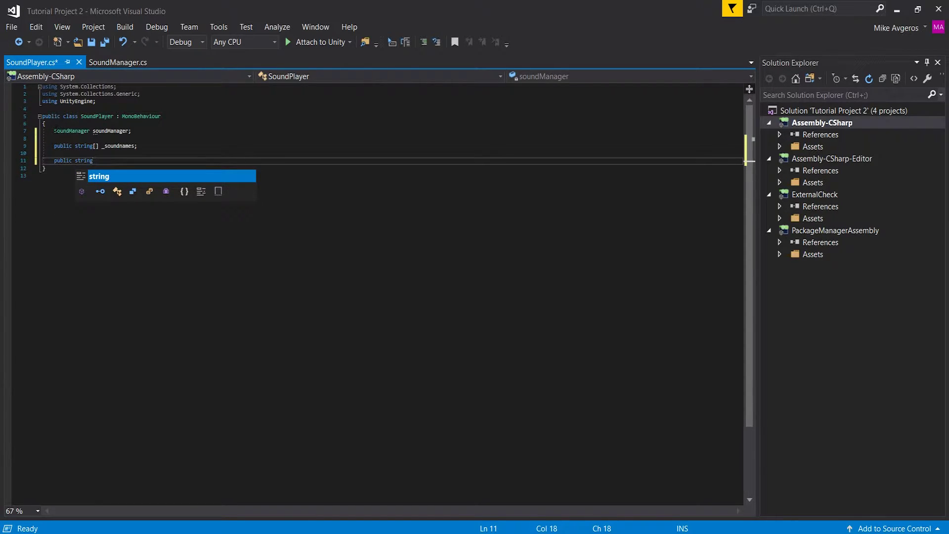
{"action": "key", "text": "Escape"}
{"action": "type", "text": "[]"}
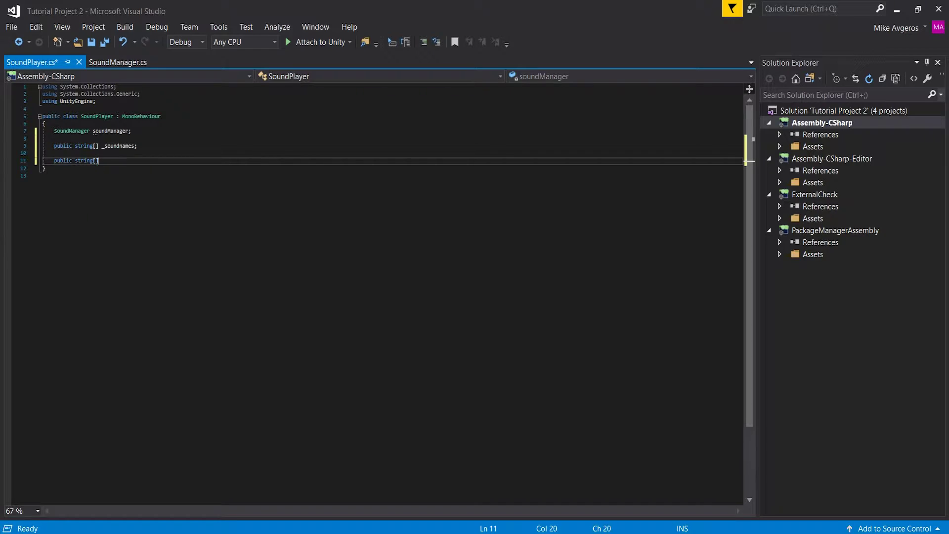
{"action": "type", "text": " Name"}
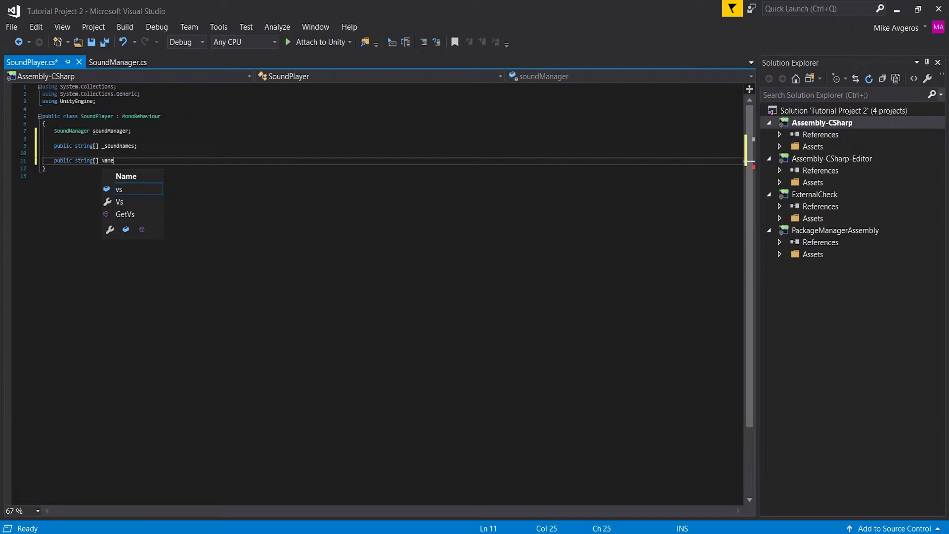
{"action": "key", "text": "Return"}
{"action": "type", "text": "{"}
{"action": "key", "text": "Return"}
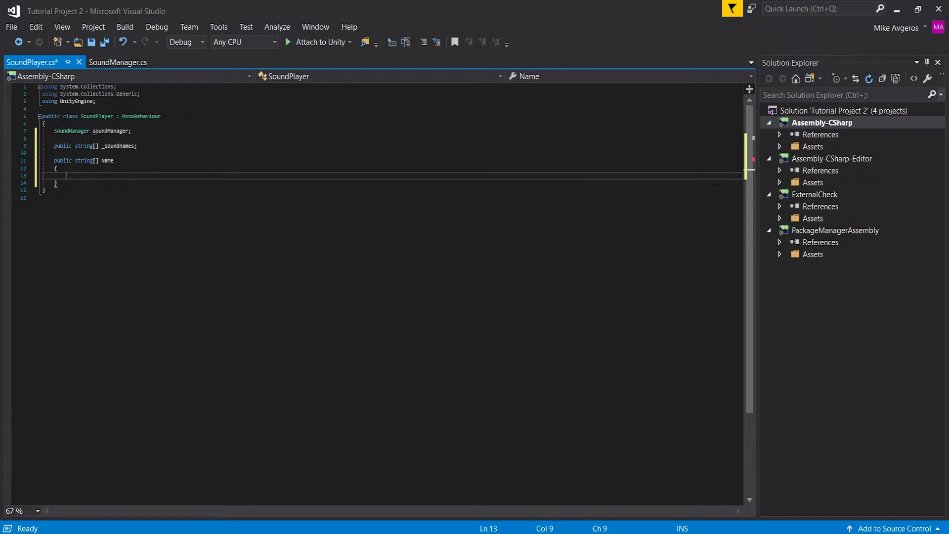
- Give the Name property a getter that returns _soundnames and a setter that assigns value to _soundnames
{"action": "type", "text": "get"}
{"action": "key", "text": "Escape"}
{"action": "type", "text": "{ return _soundnames"}
{"action": "left_click", "coordinate": [161, 177]}
{"action": "key", "text": "Return"}
{"action": "key", "text": "Return"}
{"action": "type", "text": "set"}
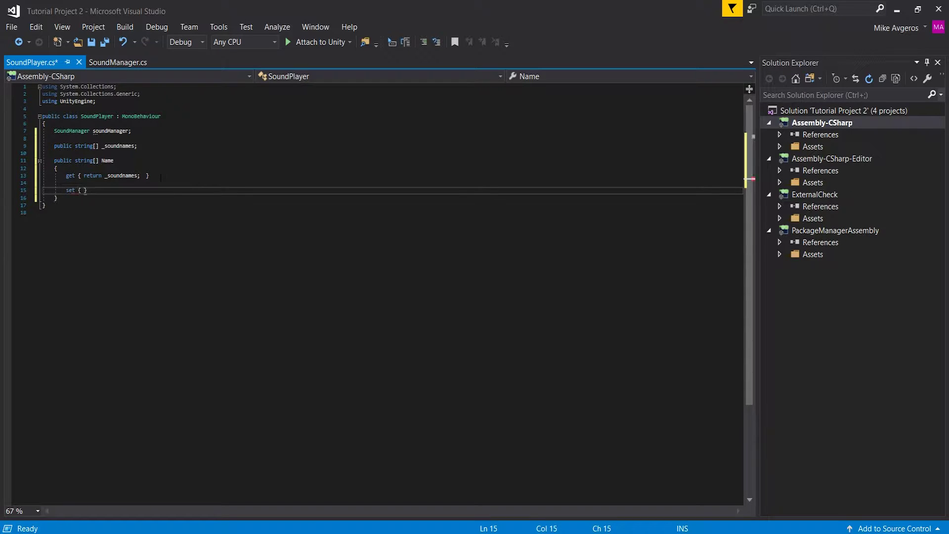
{"action": "type", "text": " { _soundnames = value;"}
- Add a Start method after the Name property that assigns SoundManager.instance to soundManager
{"action": "left_click", "coordinate": [77, 201]}
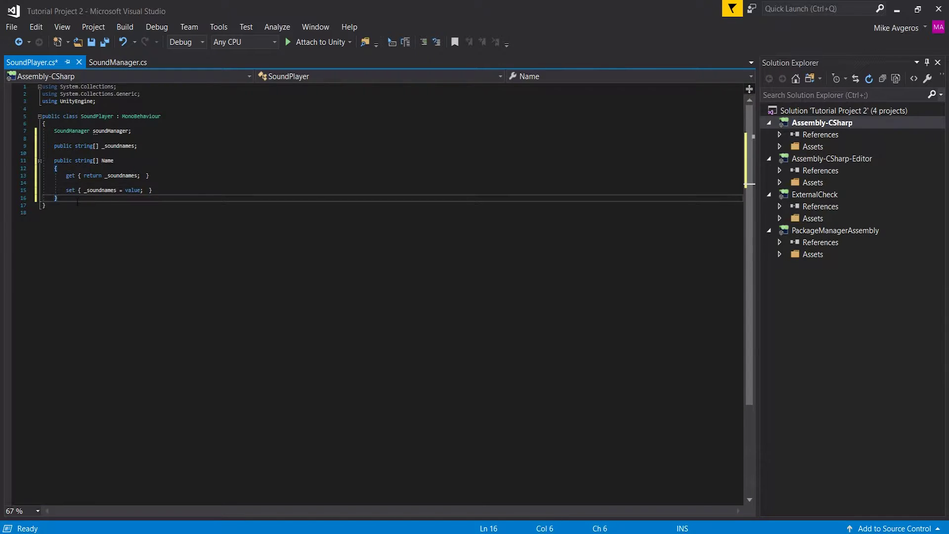
{"action": "key", "text": "Return"}
{"action": "key", "text": "Return"}
{"action": "type", "text": "void Star"}
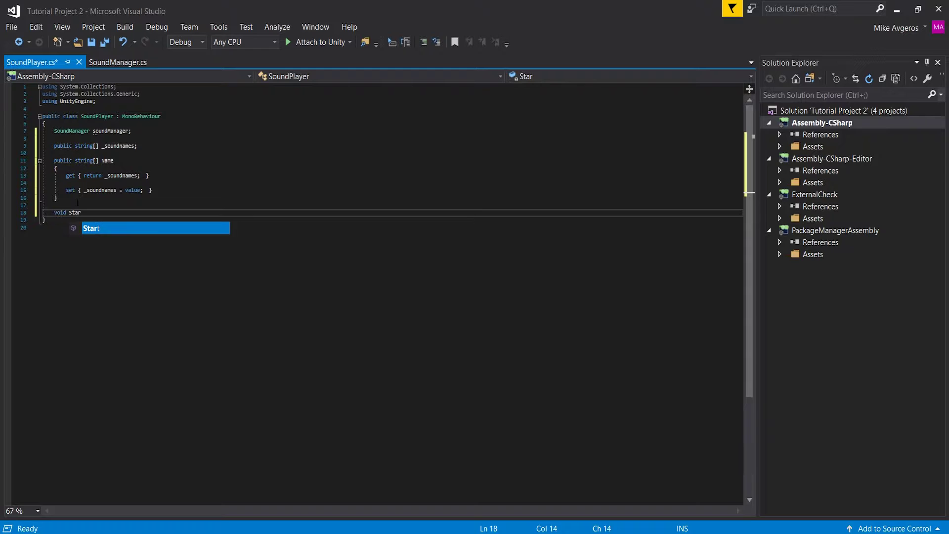
{"action": "key", "text": "Tab"}
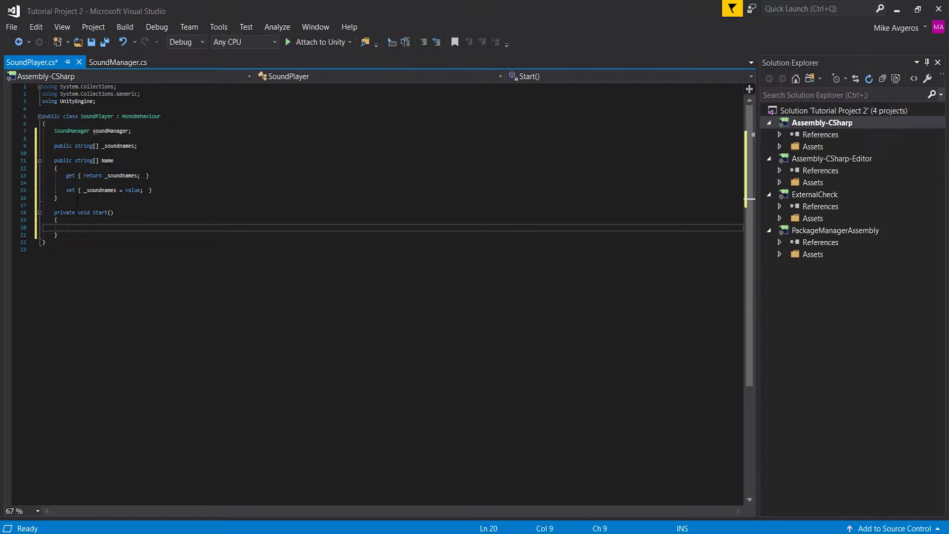
{"action": "type", "text": "sound"}
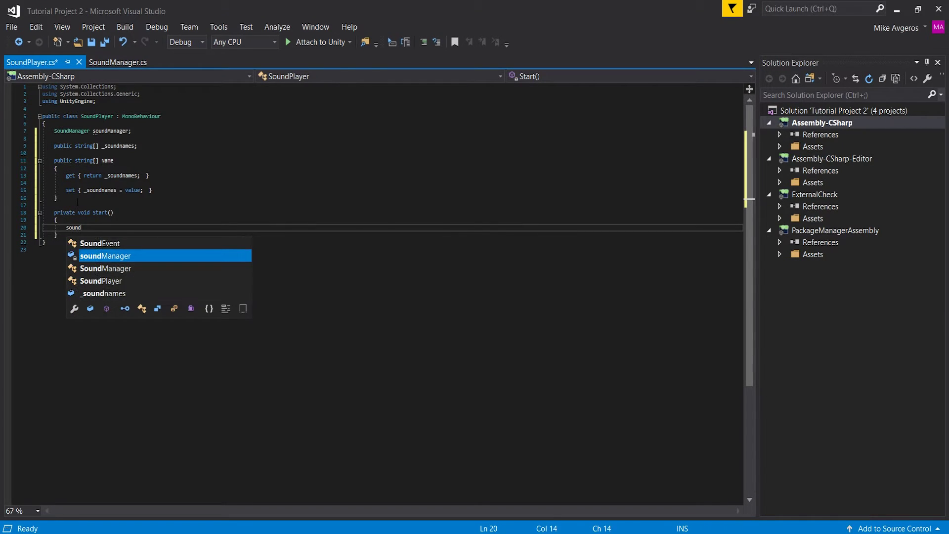
{"action": "type", "text": "Manager = Sound"}
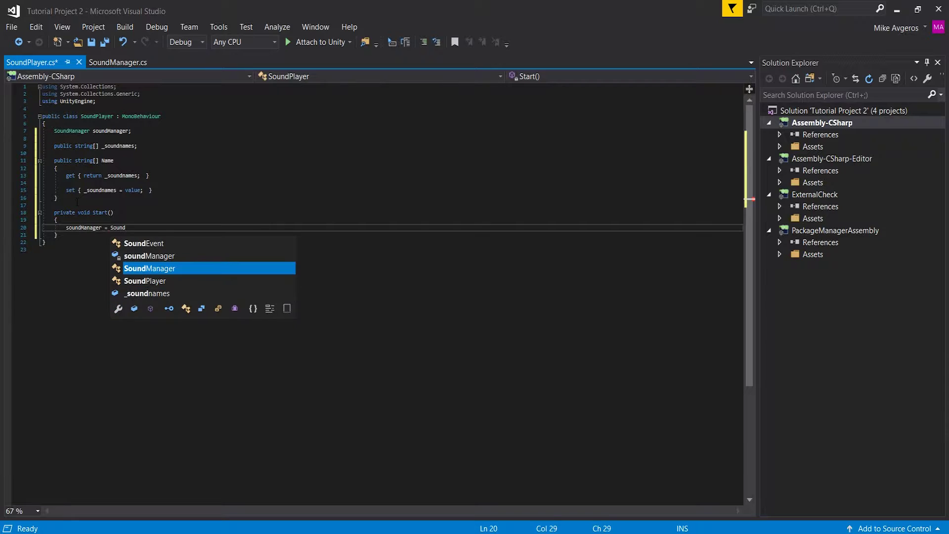
{"action": "type", "text": "Manager.instance;"}
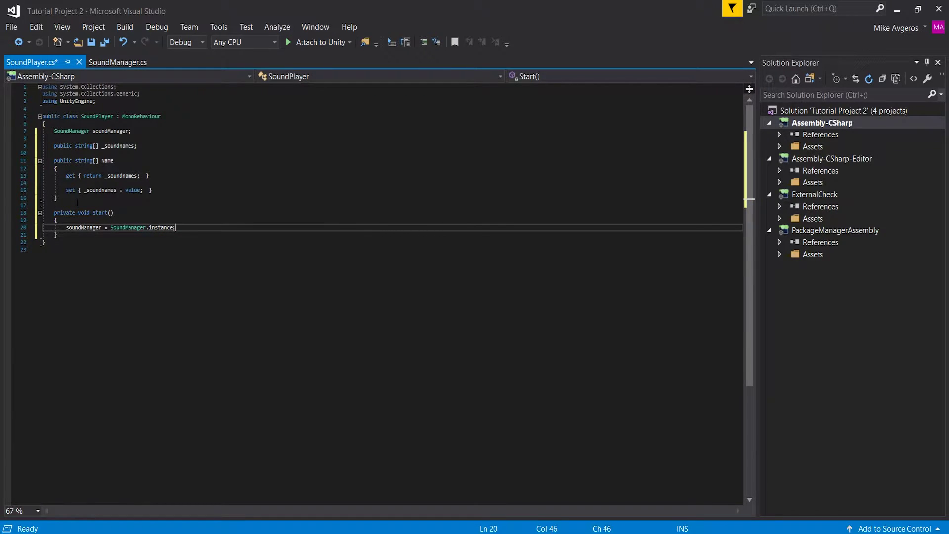
- Add a public void method PlaySoundEvent with a string parameter _soundnames below Start
{"action": "left_click", "coordinate": [70, 235]}
{"action": "key", "text": "Return"}
{"action": "key", "text": "Return"}
{"action": "type", "text": "public void P"}
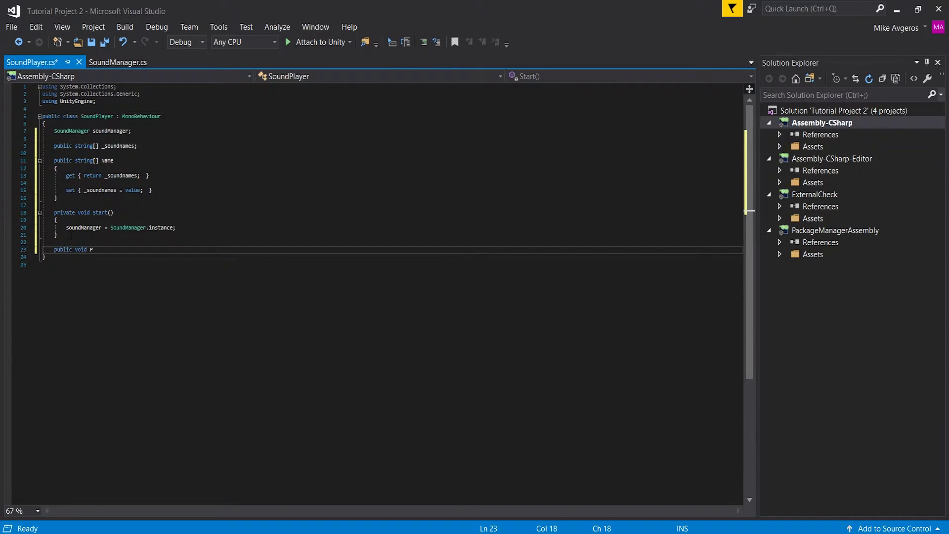
{"action": "type", "text": "laySoundEvent"}
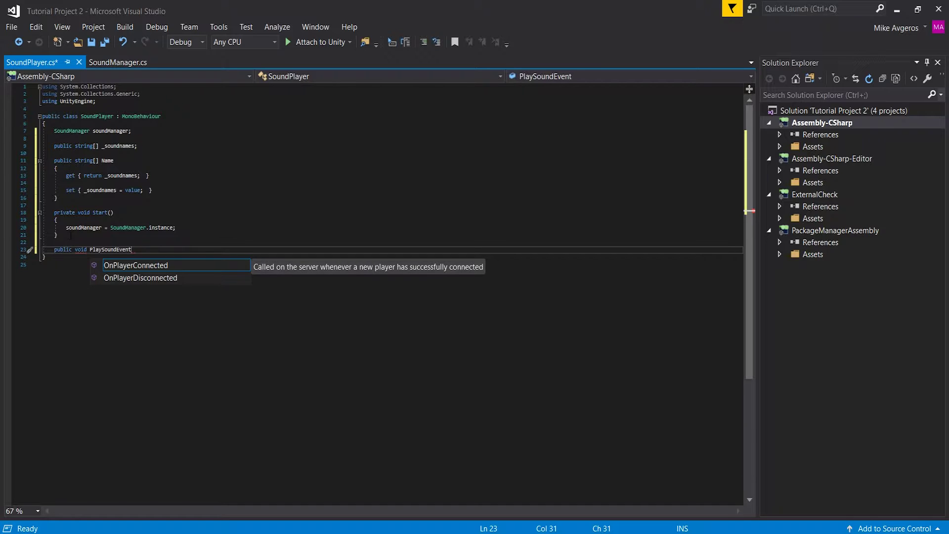
{"action": "type", "text": "(string _soundname"}
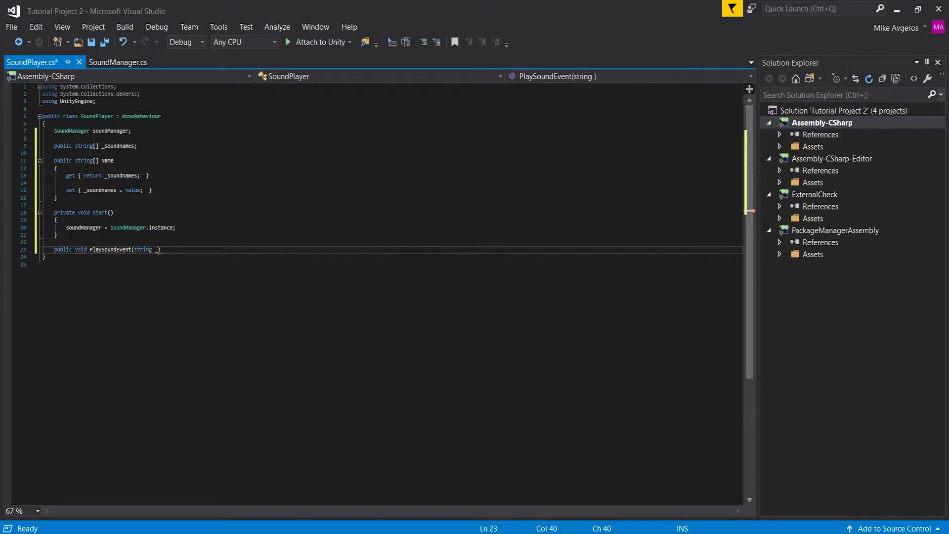
{"action": "type", "text": "s"}
{"action": "key", "text": "Return"}
{"action": "type", "text": "{"}
{"action": "key", "text": "Return"}
- Call soundManager.PlaySound with _soundnames inside the PlaySoundEvent method
{"action": "type", "text": "sound"}
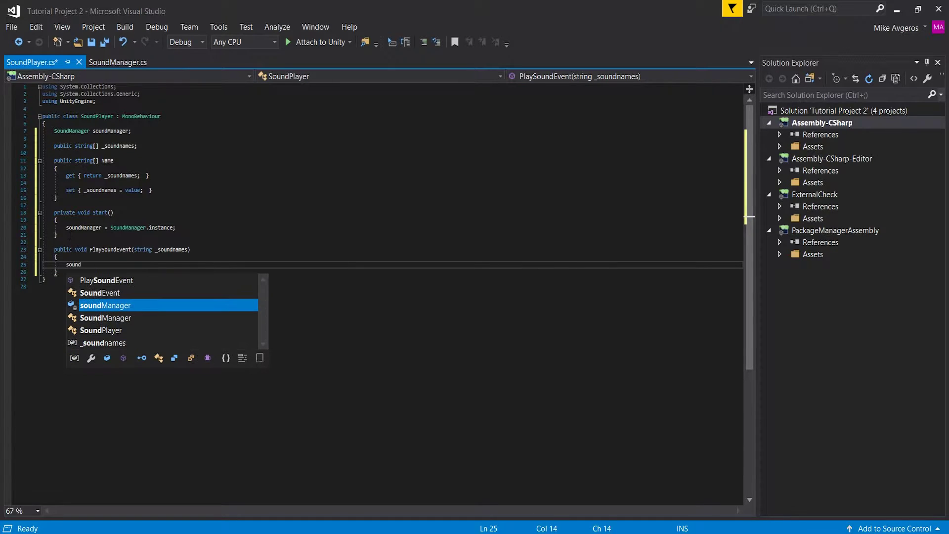
{"action": "type", "text": "Manager.Play"}
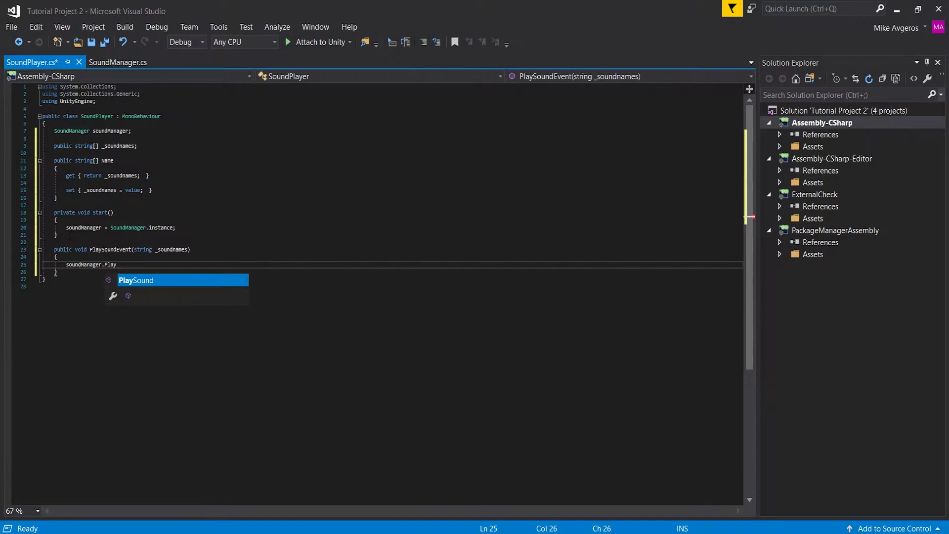
{"action": "type", "text": "Sound"}
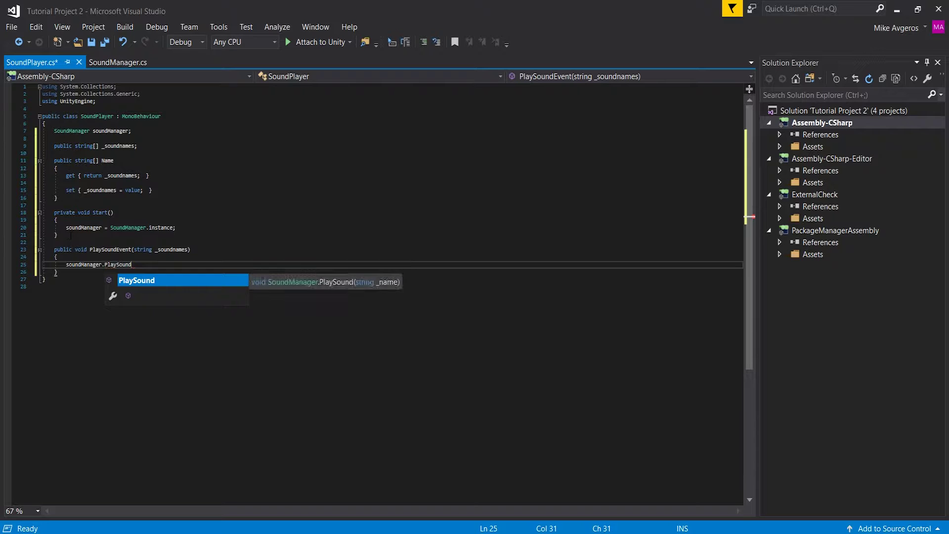
{"action": "type", "text": "(_soundn"}
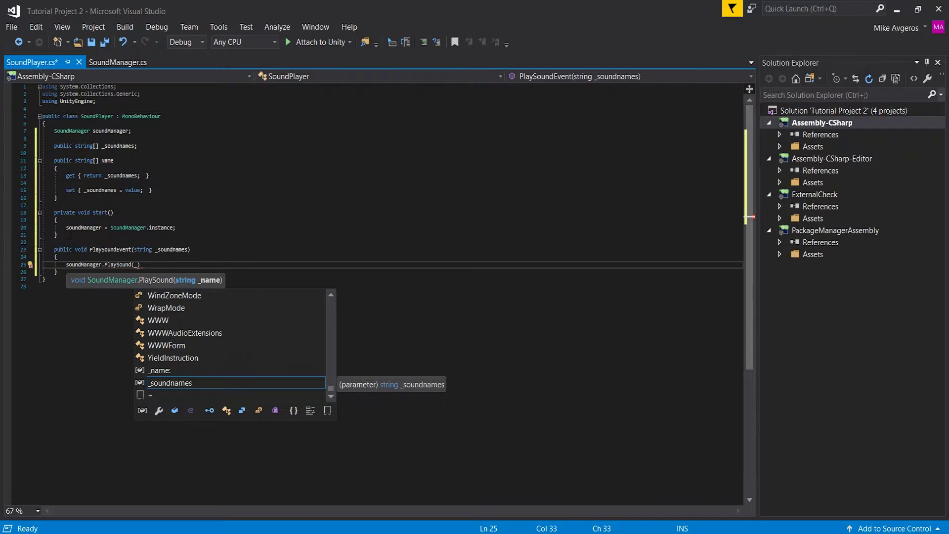
{"action": "type", "text": "ames)"}
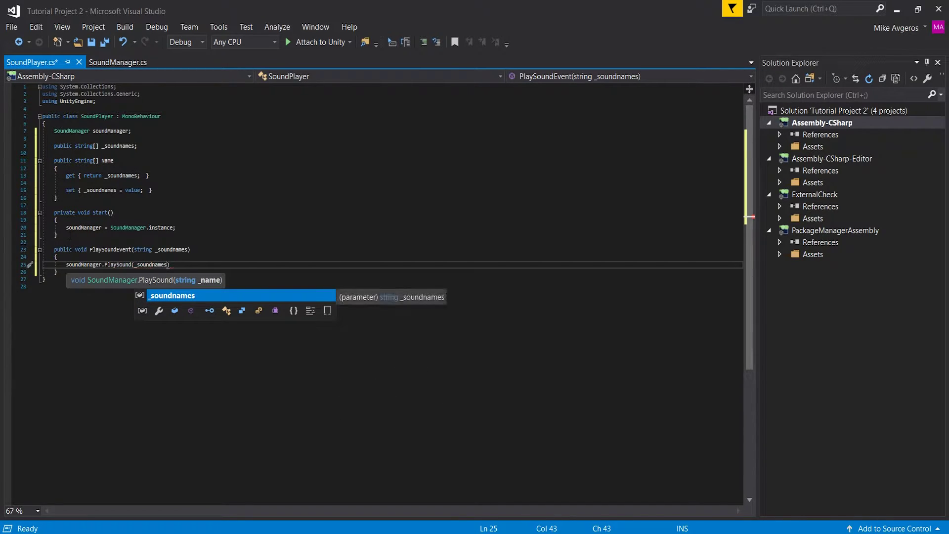
{"action": "key", "text": "Down"}
- Add a public void method StopSoundEvent with a string parameter _soundnames below PlaySoundEvent
{"action": "key", "text": "Return"}
{"action": "key", "text": "Return"}
{"action": "key", "text": "Return"}
{"action": "key", "text": "Up"}
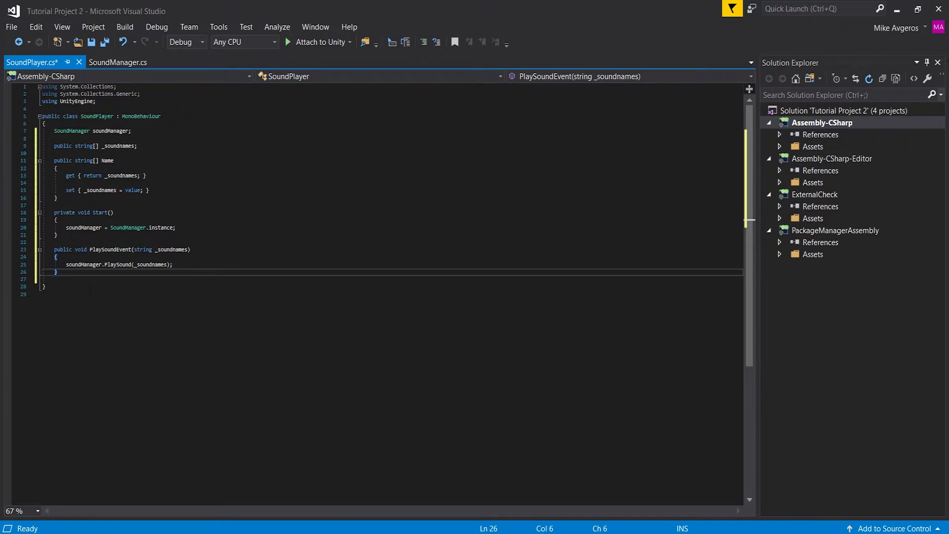
{"action": "type", "text": "public "}
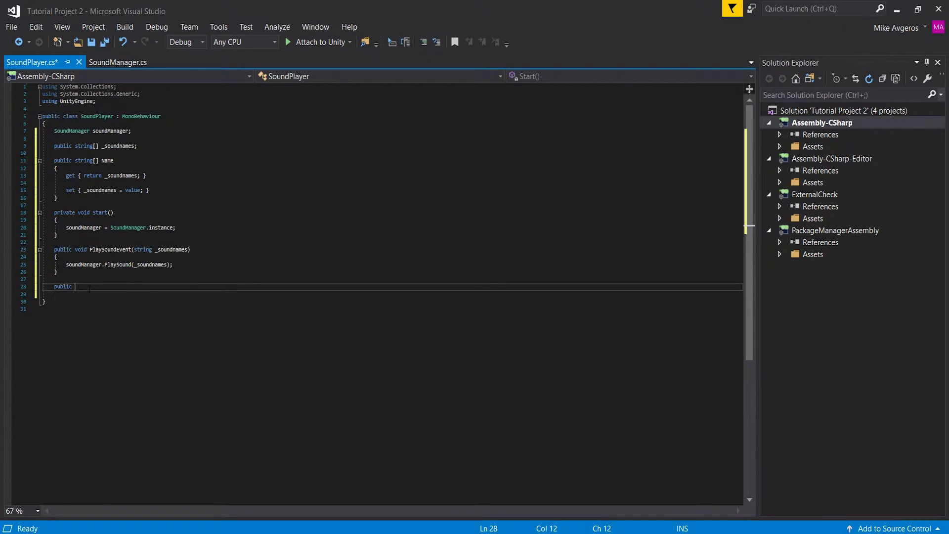
{"action": "type", "text": "void StopSoundEvent"}
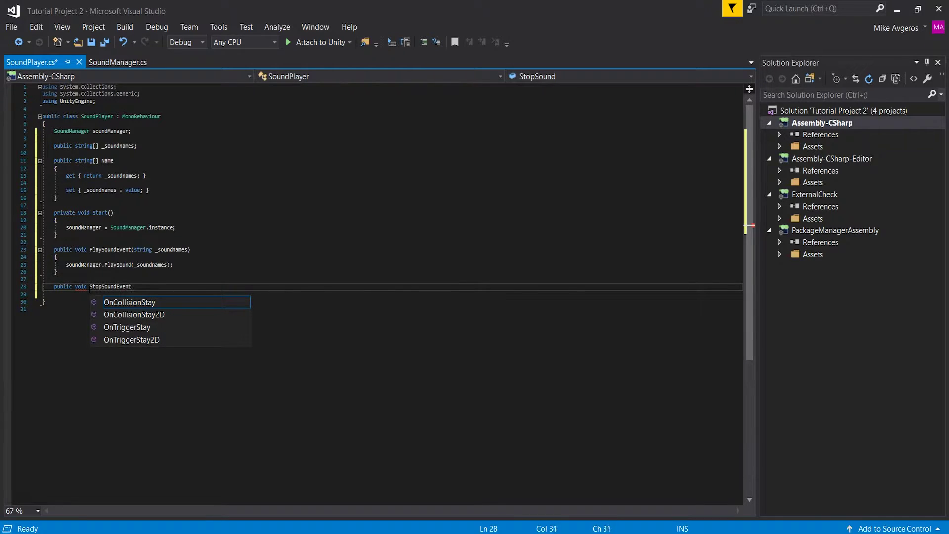
{"action": "type", "text": "(string _soundnames"}
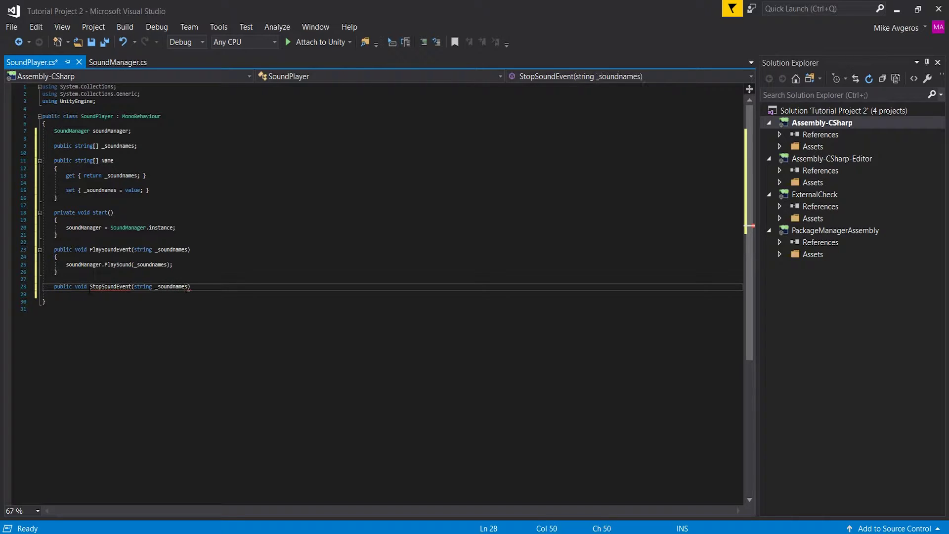
{"action": "type", "text": ")"}
{"action": "key", "text": "Return"}
{"action": "type", "text": "{"}
{"action": "key", "text": "Return"}
- Call soundManager.StopSound with _soundnames inside the StopSoundEvent method and save the script
{"action": "type", "text": "soundManager"}
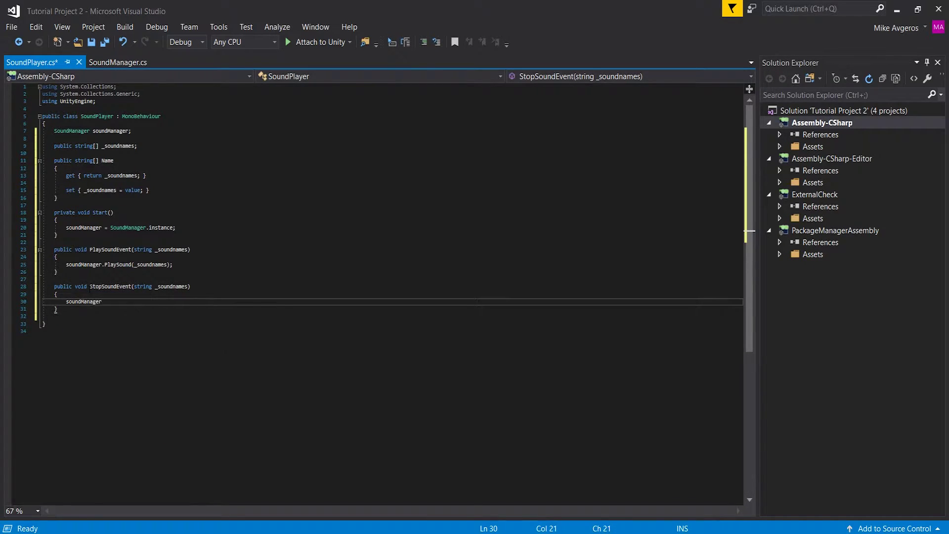
{"action": "type", "text": ".StopSound"}
{"action": "type", "text": "("}
{"action": "type", "text": "_sound"}
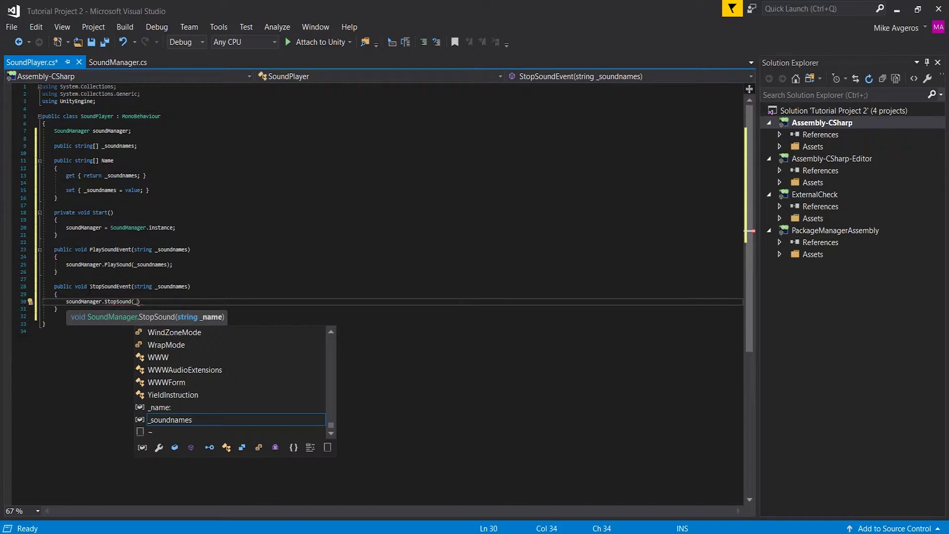
{"action": "type", "text": "names"}
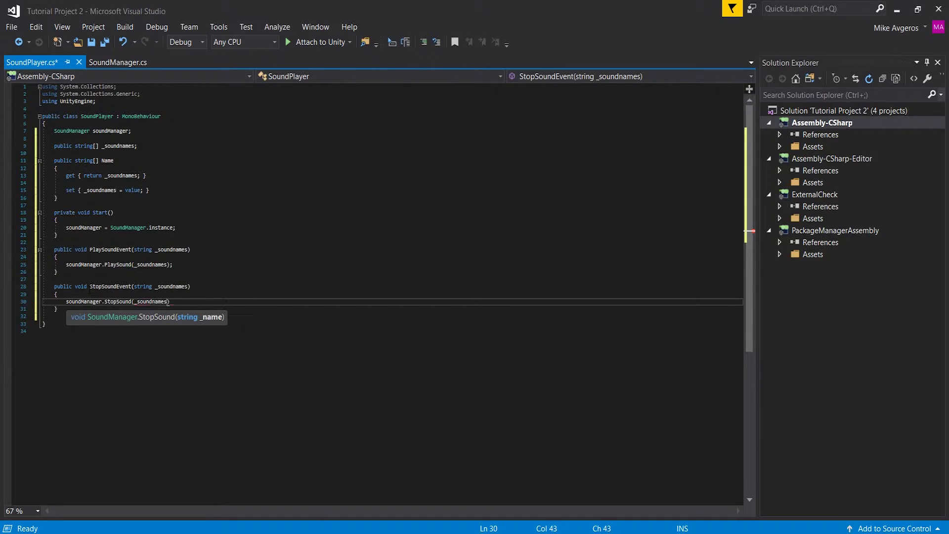
{"action": "type", "text": ");"}
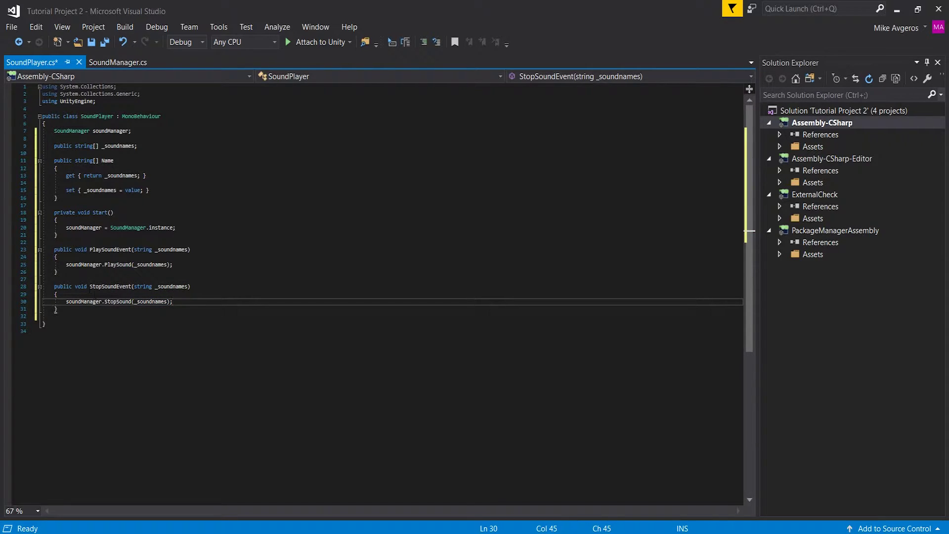
{"action": "left_click", "coordinate": [92, 42]}
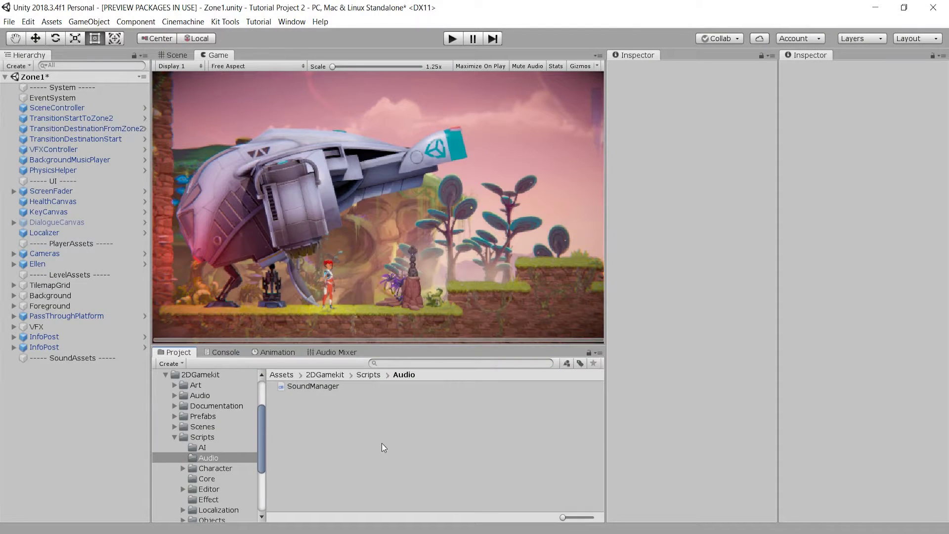
- In Unity, create an empty game object named SoundManager under the SoundAssets heading and reset its Transform
{"action": "right_click", "coordinate": [50, 384]}
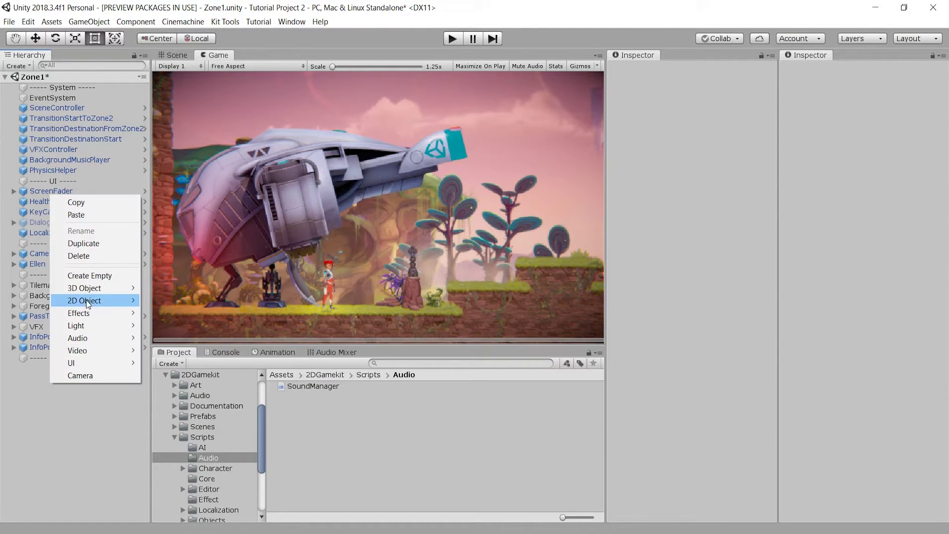
{"action": "left_click", "coordinate": [99, 280]}
{"action": "left_click", "coordinate": [58, 368]}
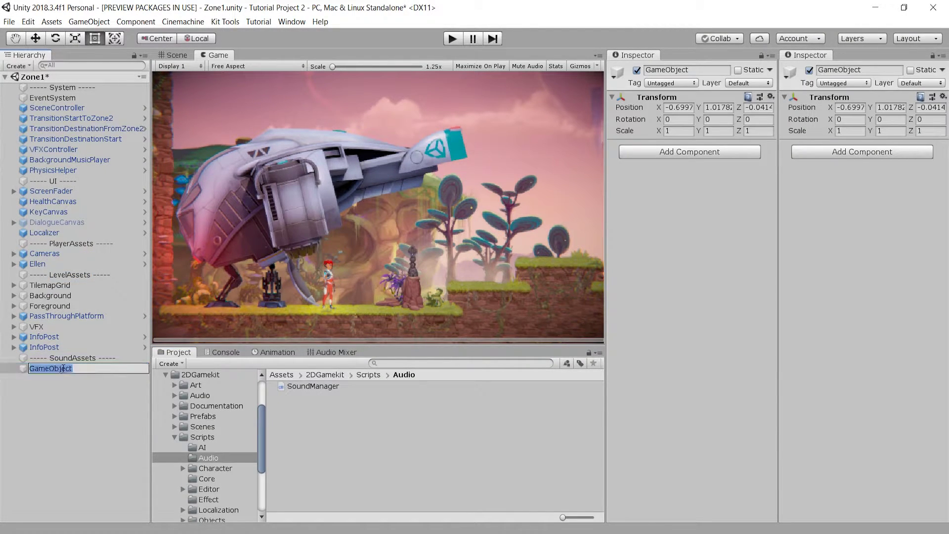
{"action": "type", "text": "SoundManager"}
{"action": "key", "text": "Return"}
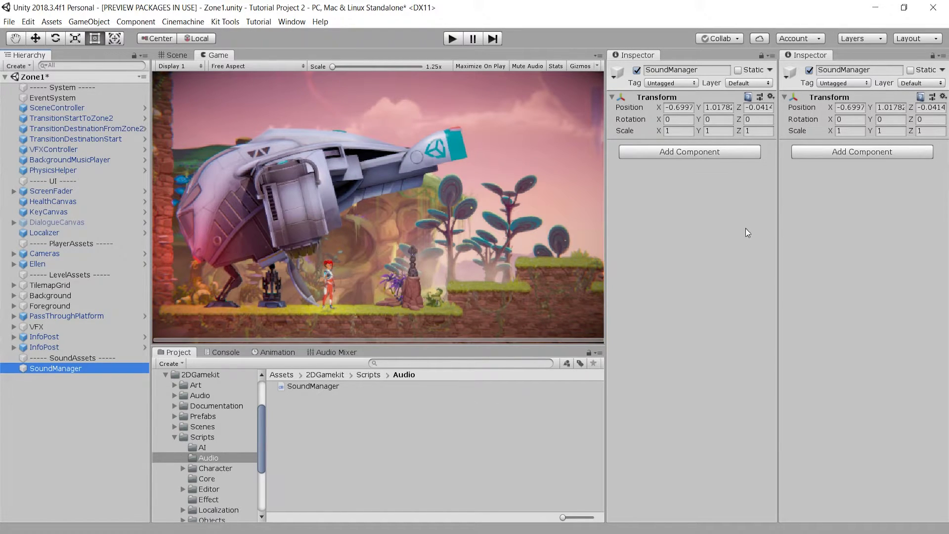
{"action": "left_click", "coordinate": [942, 96]}
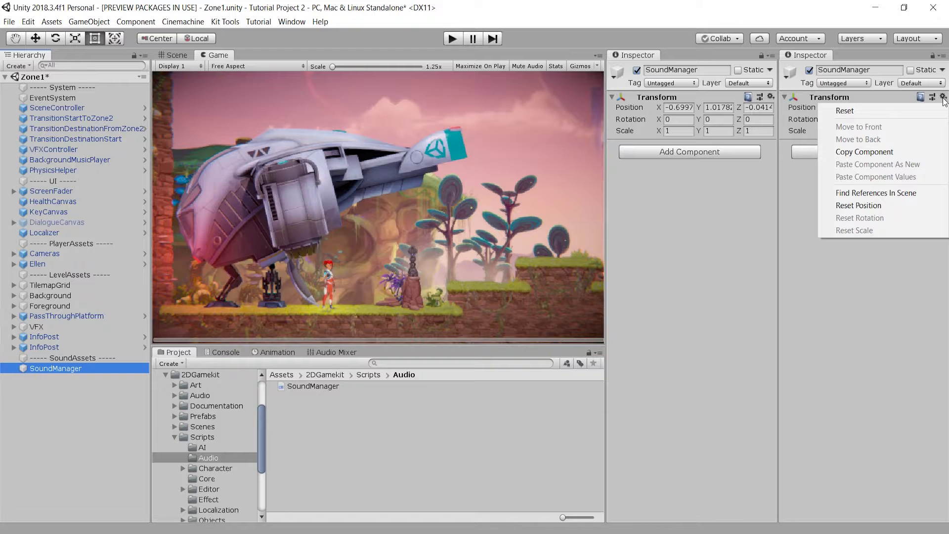
{"action": "left_click", "coordinate": [894, 111]}
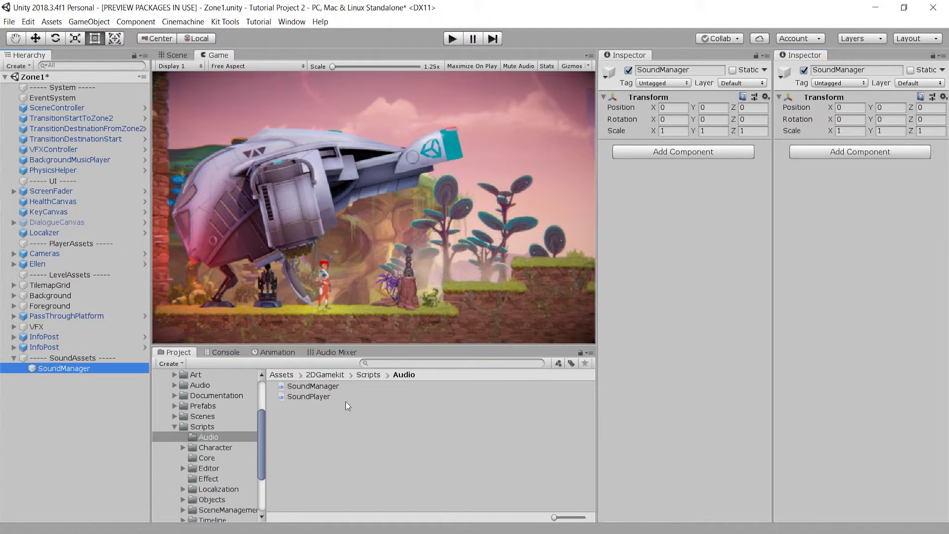
- Attach the SoundManager script to the SoundManager object and set its Sound Events size to 3
{"action": "left_click_drag", "start_coordinate": [305, 391], "coordinate": [835, 220]}
{"action": "left_click", "coordinate": [870, 179]}
{"action": "type", "text": "3"}
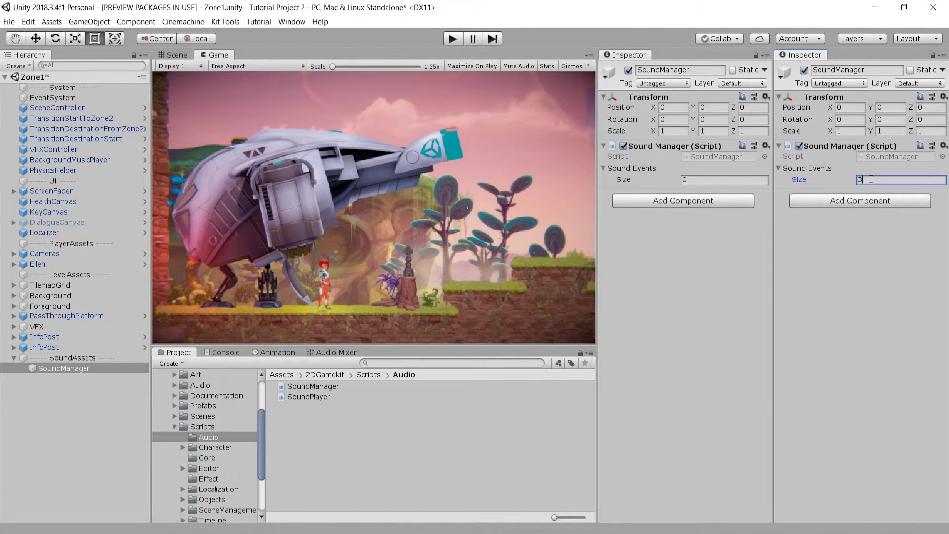
{"action": "key", "text": "Return"}
- Name the first two sound events FootstepLeft and FootstepRight, collapsing each entry
{"action": "left_click", "coordinate": [864, 204]}
{"action": "type", "text": "FootstepLe"}
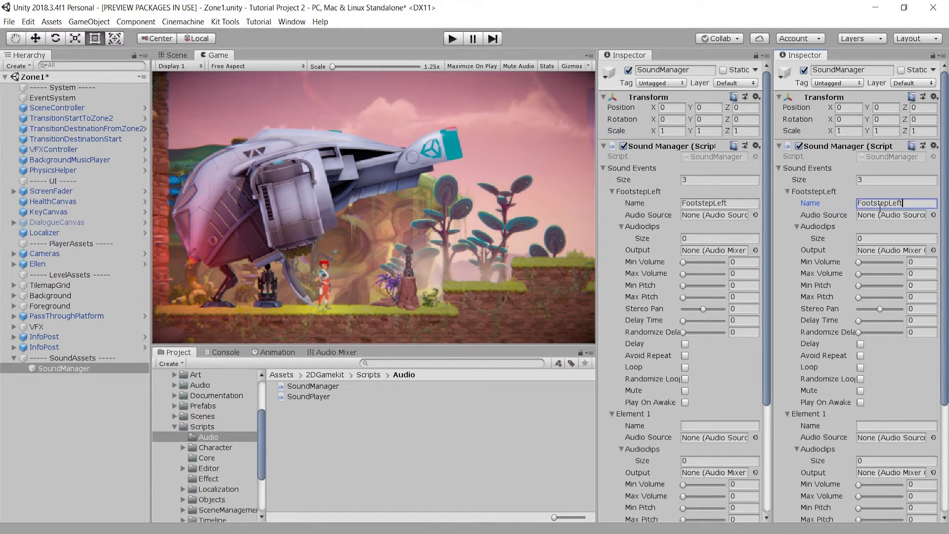
{"action": "type", "text": "ft"}
{"action": "left_click", "coordinate": [787, 192]}
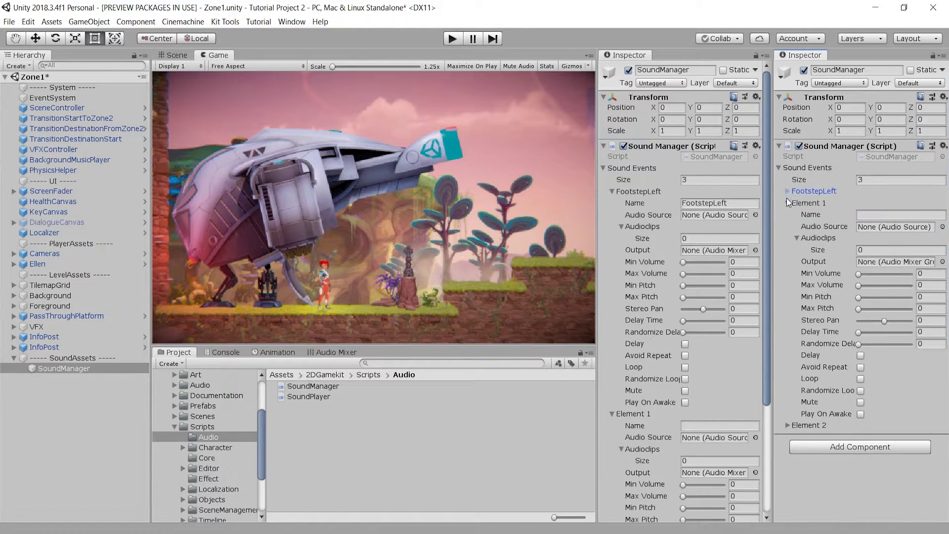
{"action": "left_click", "coordinate": [869, 215]}
{"action": "type", "text": "Foo"}
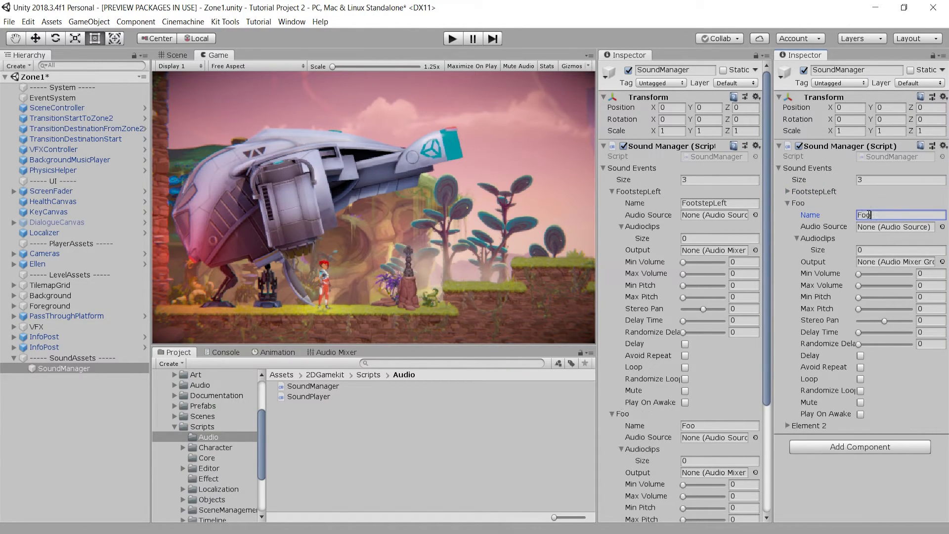
{"action": "type", "text": "tstepRight"}
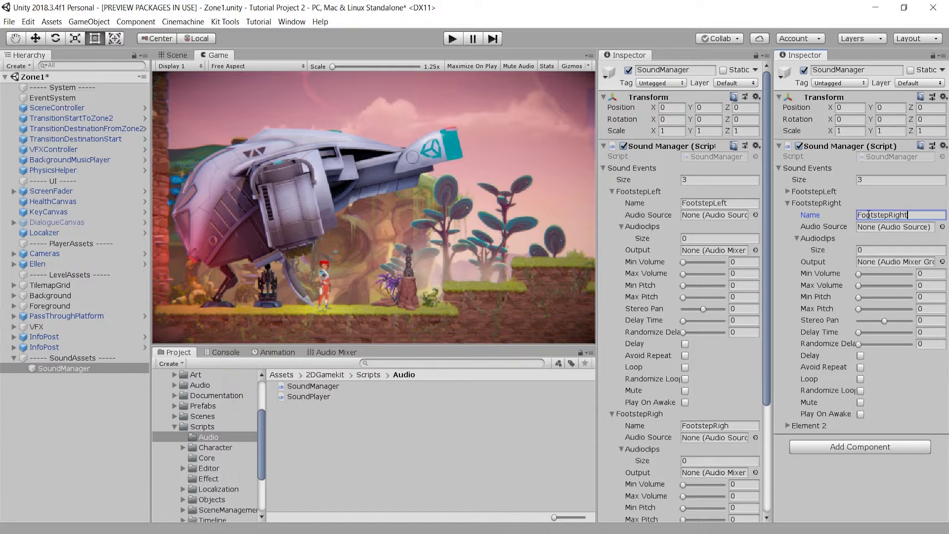
{"action": "left_click", "coordinate": [788, 202]}
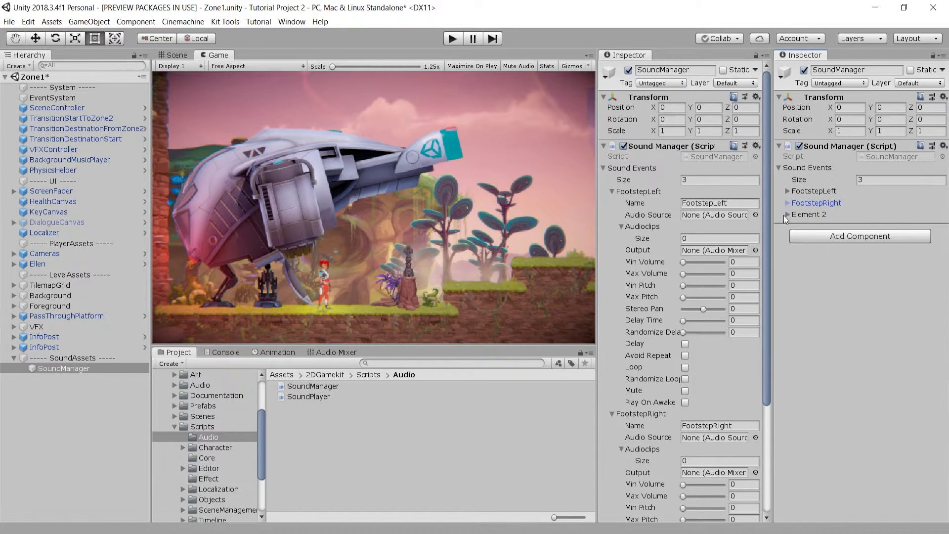
- Name the third sound event Jumping and collapse its entry
{"action": "left_click", "coordinate": [787, 216]}
{"action": "left_click", "coordinate": [865, 226]}
{"action": "type", "text": "J"}
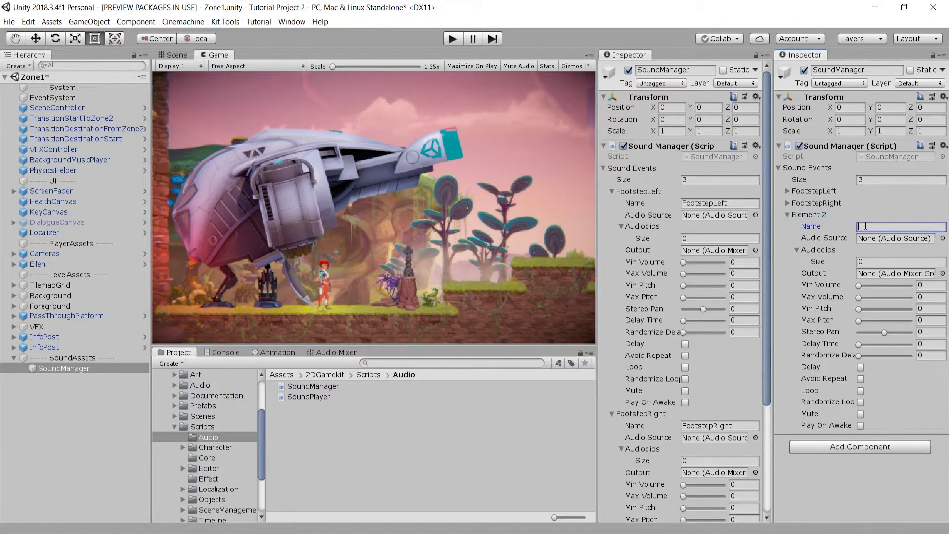
{"action": "type", "text": "umping"}
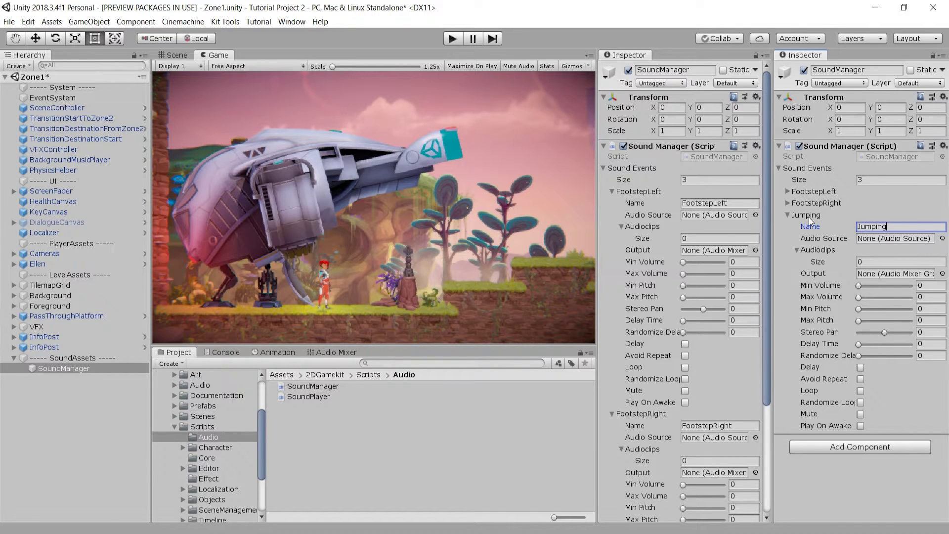
{"action": "left_click", "coordinate": [786, 216]}
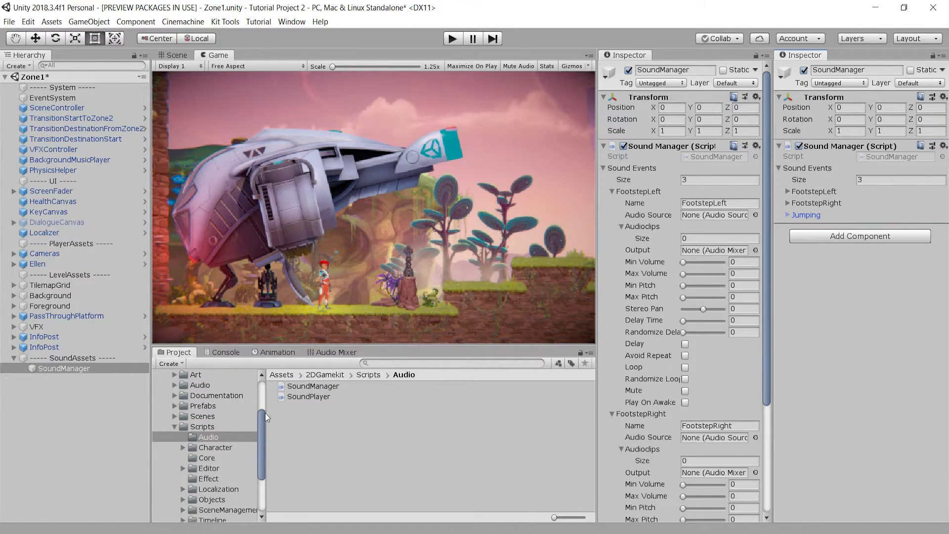
- Open the Audio/Ellen/Locomotion/Run assets folder and lock the second Inspector on the SoundManager object
{"action": "left_click", "coordinate": [174, 427]}
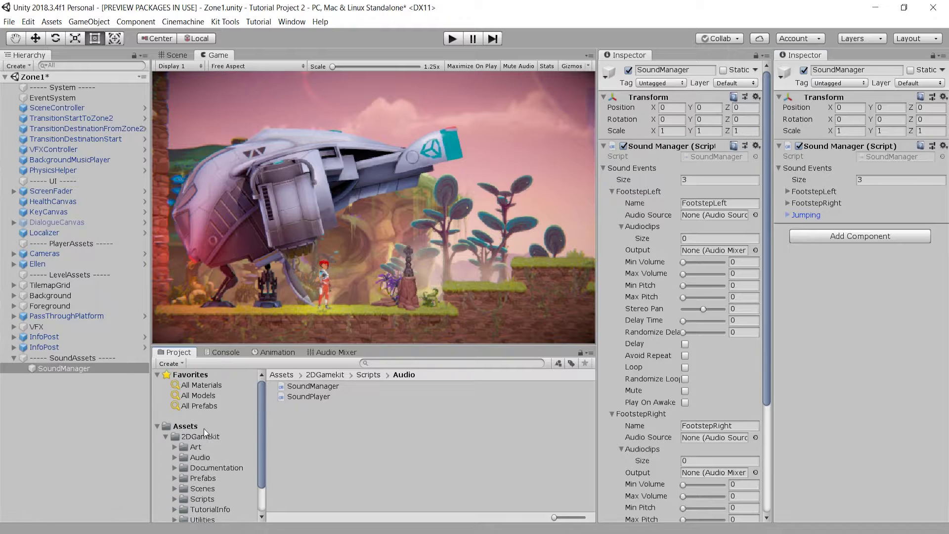
{"action": "left_click", "coordinate": [174, 458]}
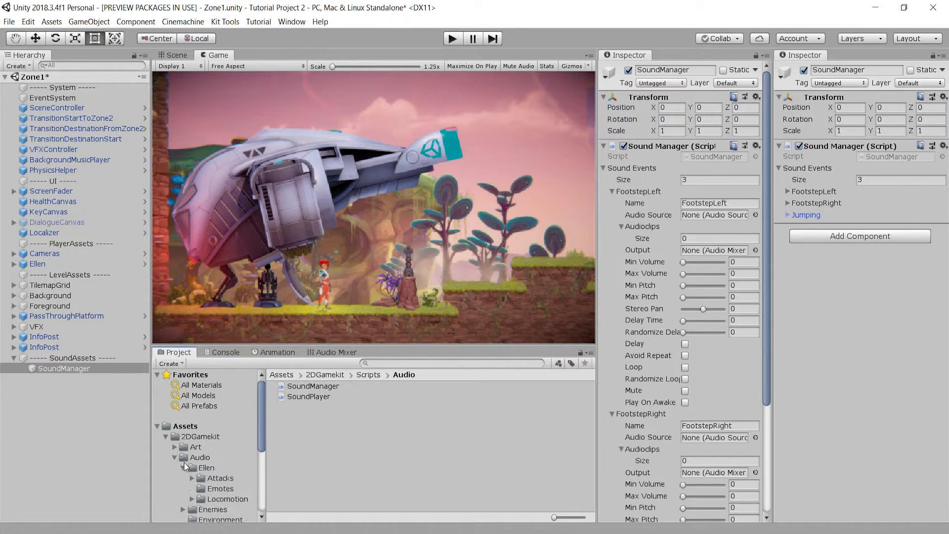
{"action": "left_click", "coordinate": [221, 498]}
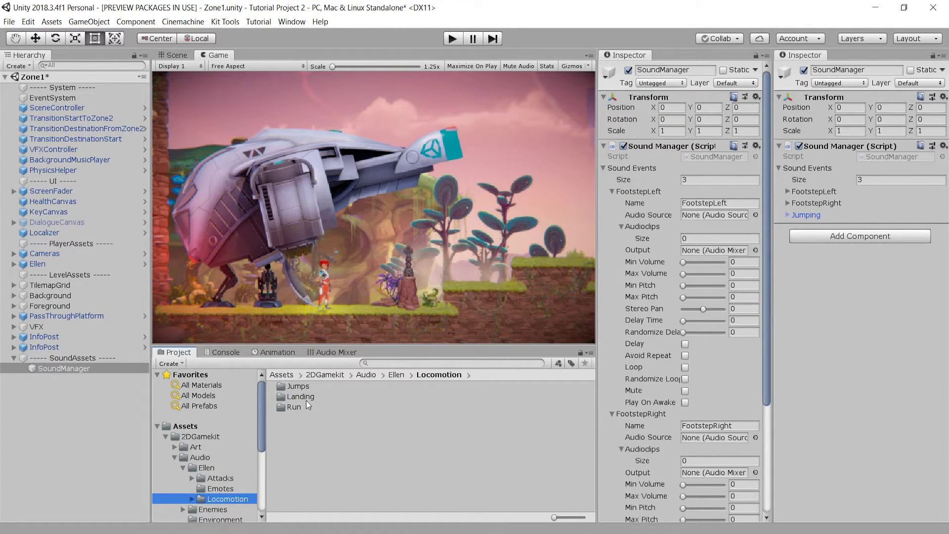
{"action": "double_click", "coordinate": [294, 407]}
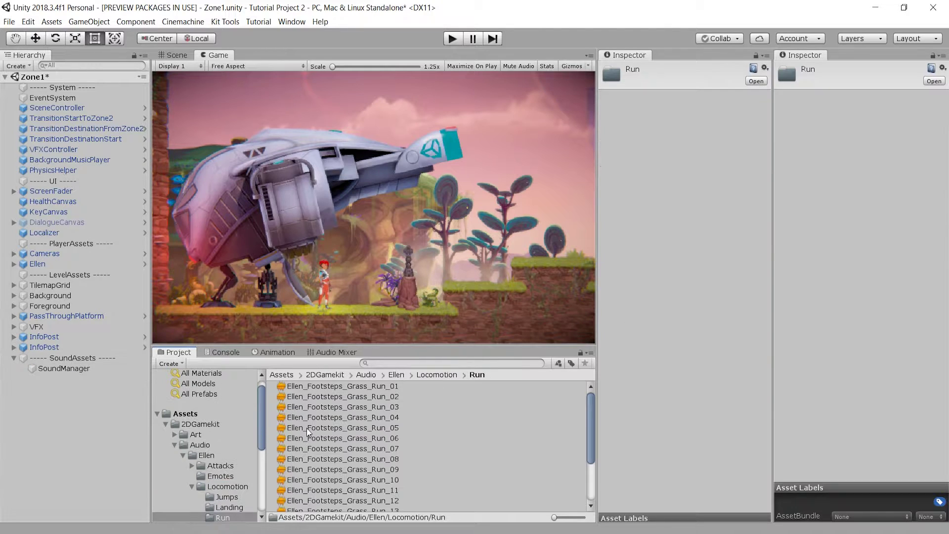
{"action": "left_click", "coordinate": [84, 369]}
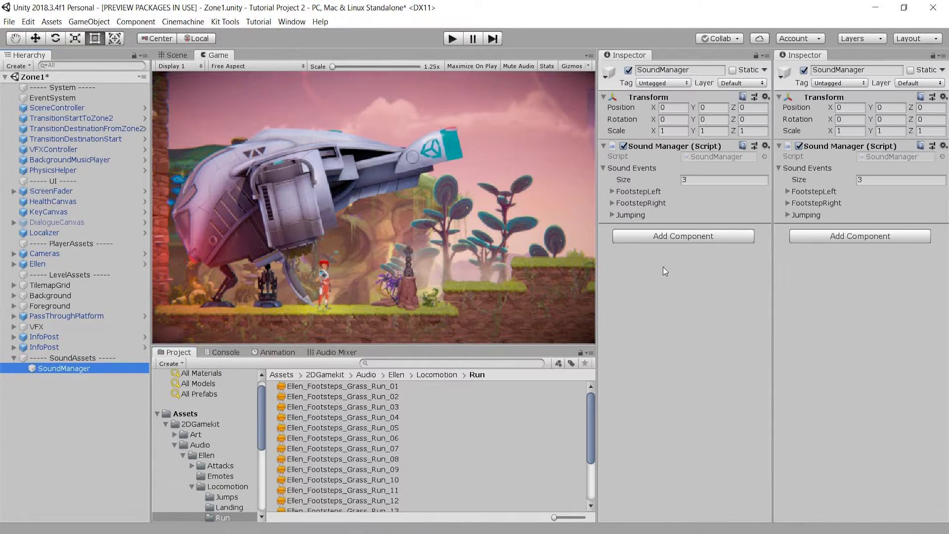
{"action": "left_click", "coordinate": [932, 55]}
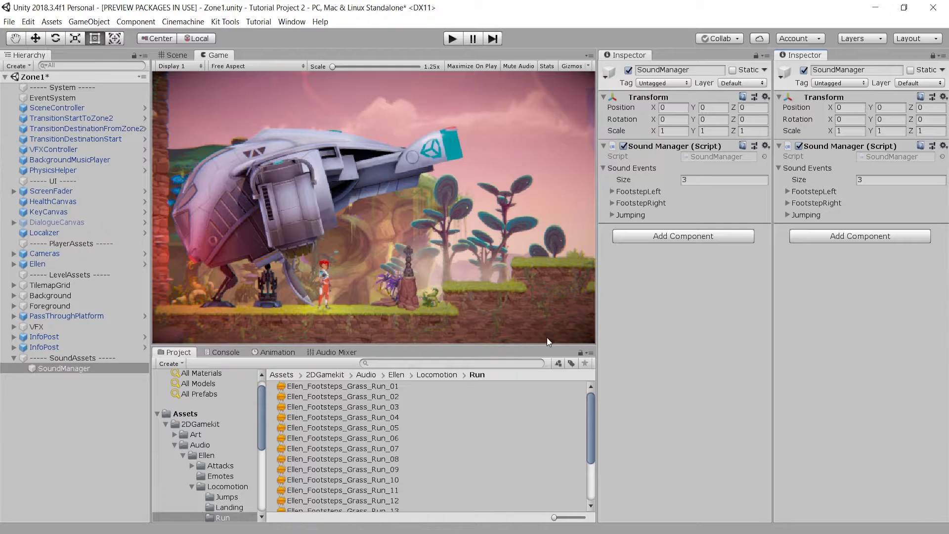
- Assign the clips Ellen_Footsteps_Grass_Run_01 through Run_10 to the Audioclips list of FootstepLeft
{"action": "left_click", "coordinate": [787, 191]}
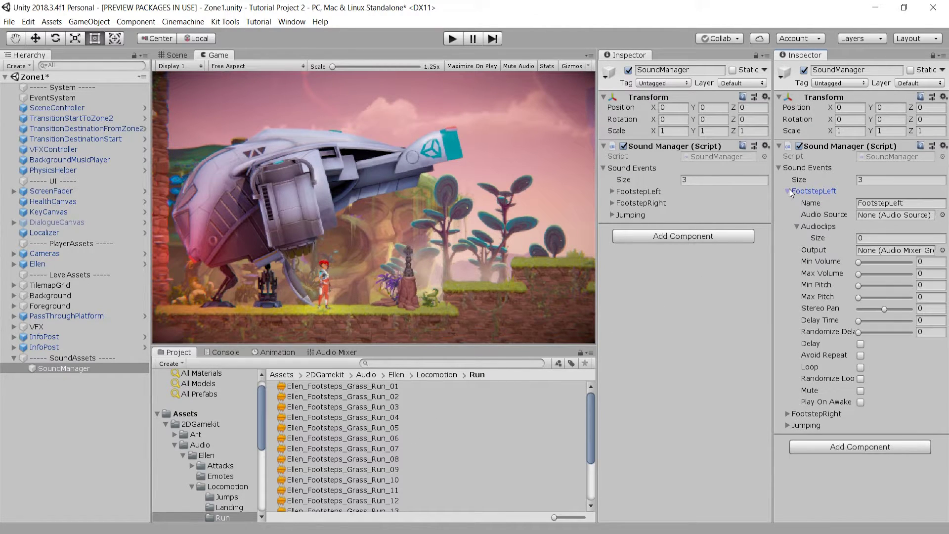
{"action": "left_click", "coordinate": [379, 388]}
{"action": "scroll", "coordinate": [380, 390], "scroll_direction": "down", "scroll_amount": 2}
{"action": "left_click", "coordinate": [386, 443], "text": "shift"}
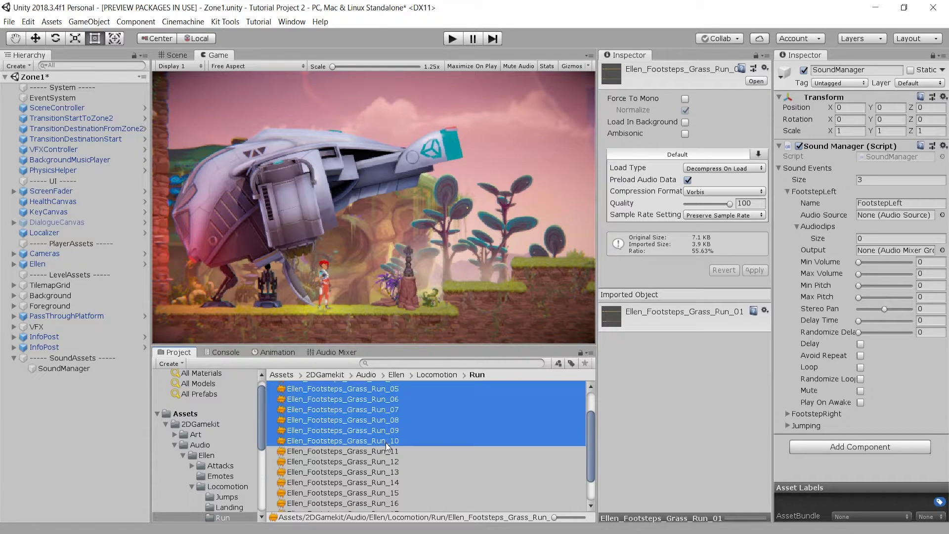
{"action": "left_click_drag", "start_coordinate": [386, 443], "coordinate": [892, 235]}
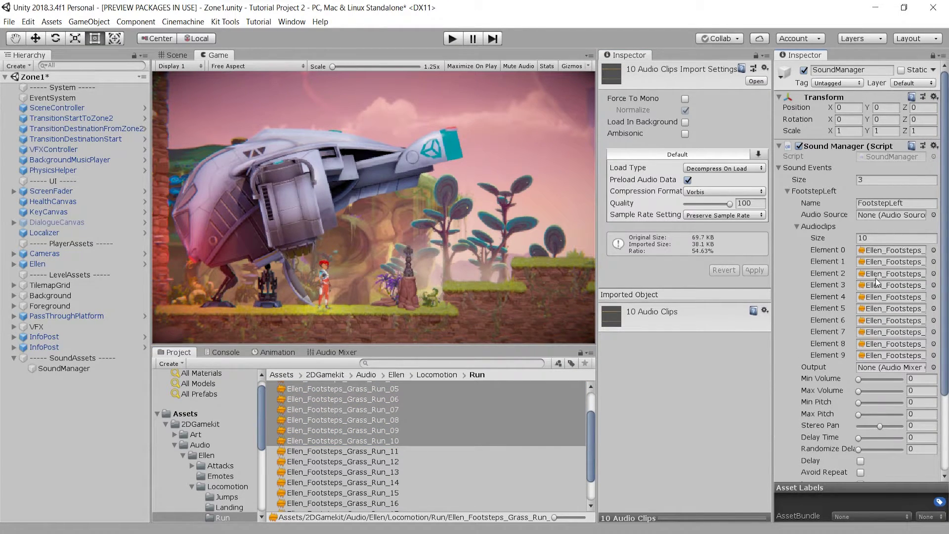
- Set the FootstepLeft output to the SFX group of MasterAudioMixer and collapse the event
{"action": "left_click", "coordinate": [933, 368]}
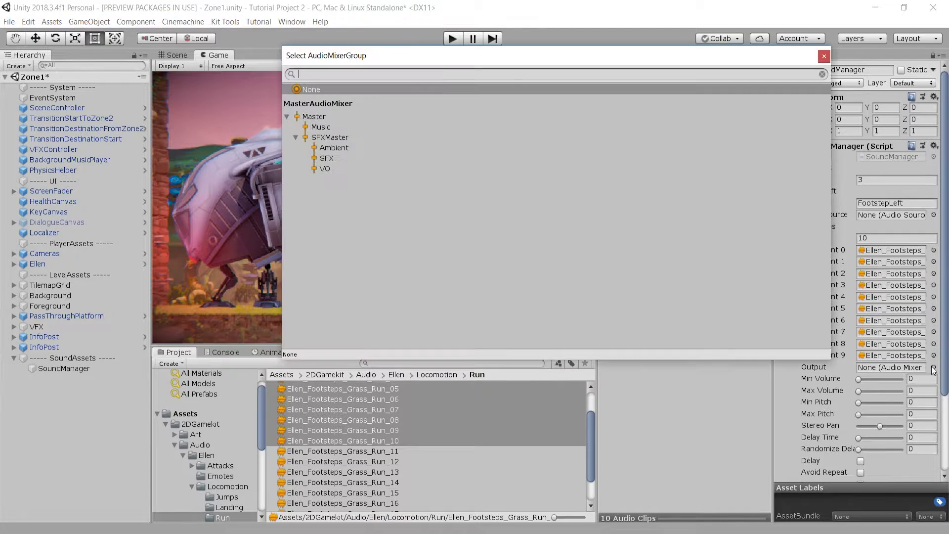
{"action": "double_click", "coordinate": [325, 159]}
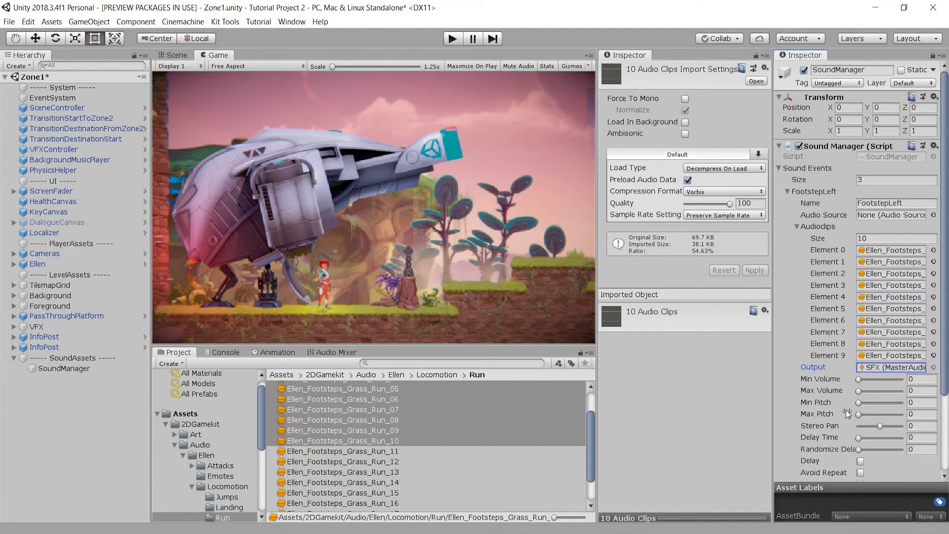
{"action": "left_click", "coordinate": [788, 192]}
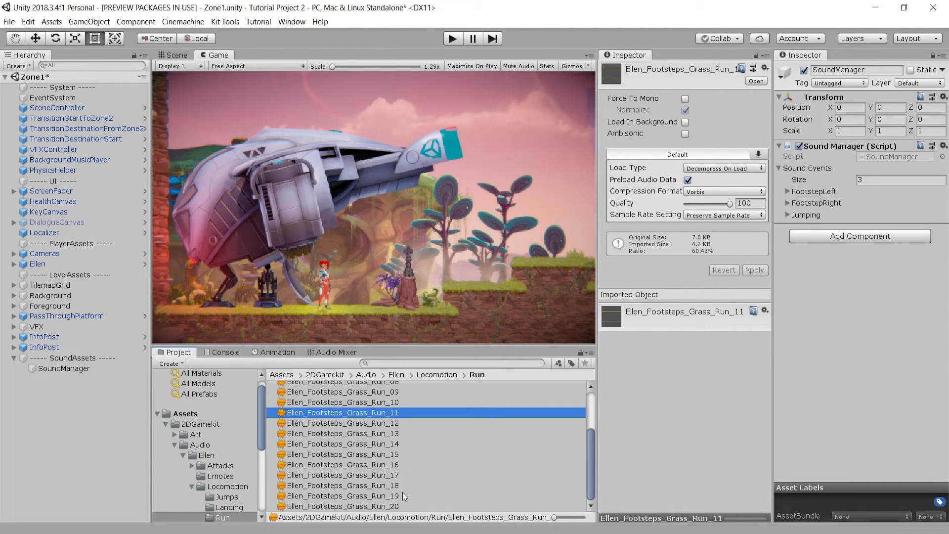
- Assign the clips Ellen_Footsteps_Grass_Run_11 through Run_20 to the Audioclips list of FootstepRight
{"action": "left_click", "coordinate": [393, 505], "text": "shift"}
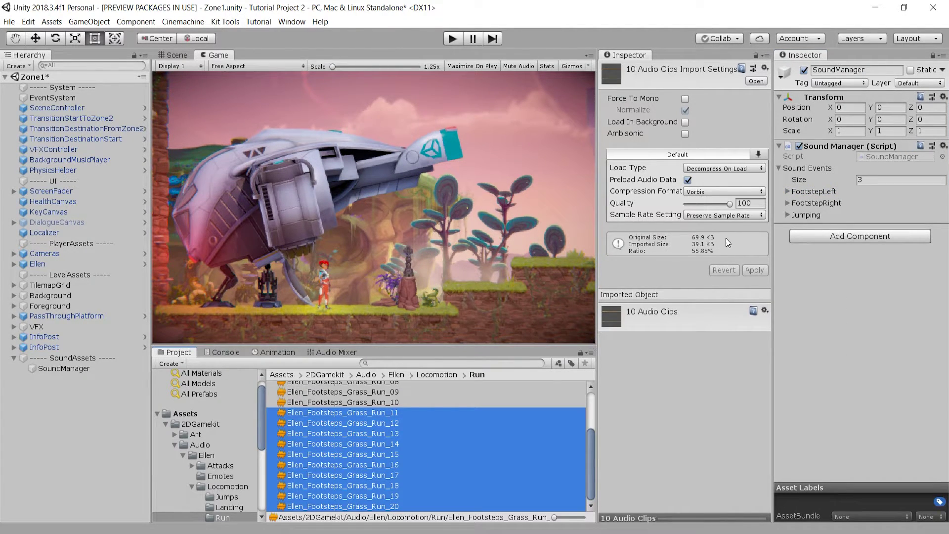
{"action": "left_click", "coordinate": [788, 203]}
{"action": "left_click_drag", "start_coordinate": [418, 411], "coordinate": [899, 247]}
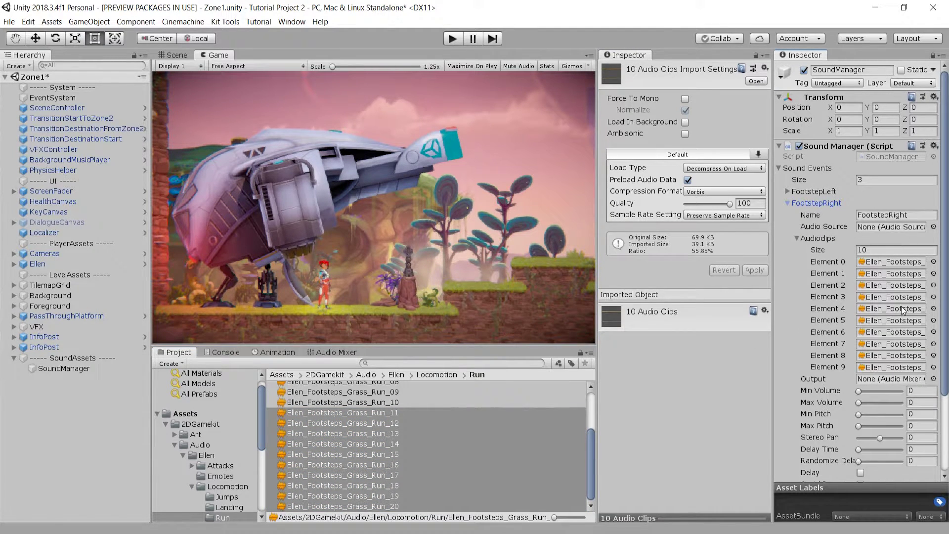
- Set the FootstepRight output to the SFX mixer group, with Min Volume 0.9 and Max Volume 1
{"action": "left_click", "coordinate": [932, 378]}
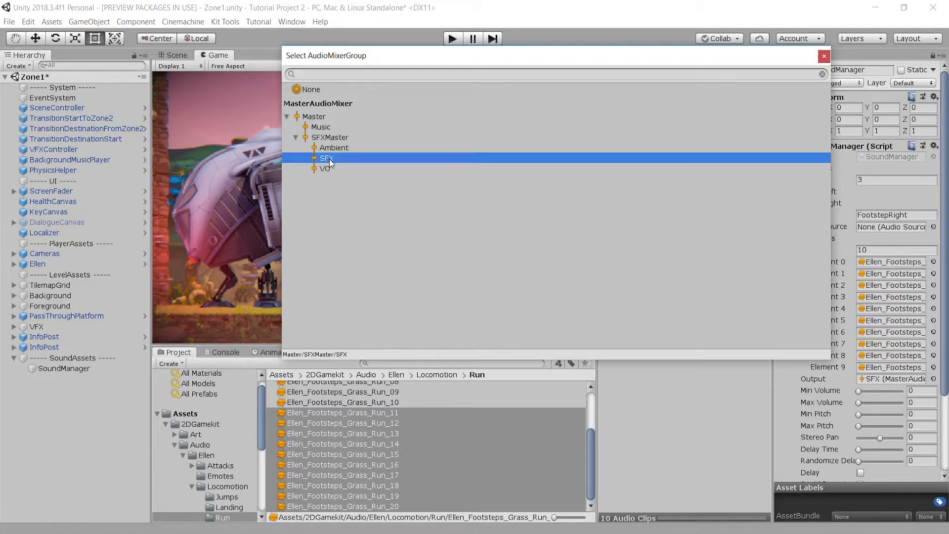
{"action": "double_click", "coordinate": [329, 159]}
{"action": "left_click", "coordinate": [926, 390]}
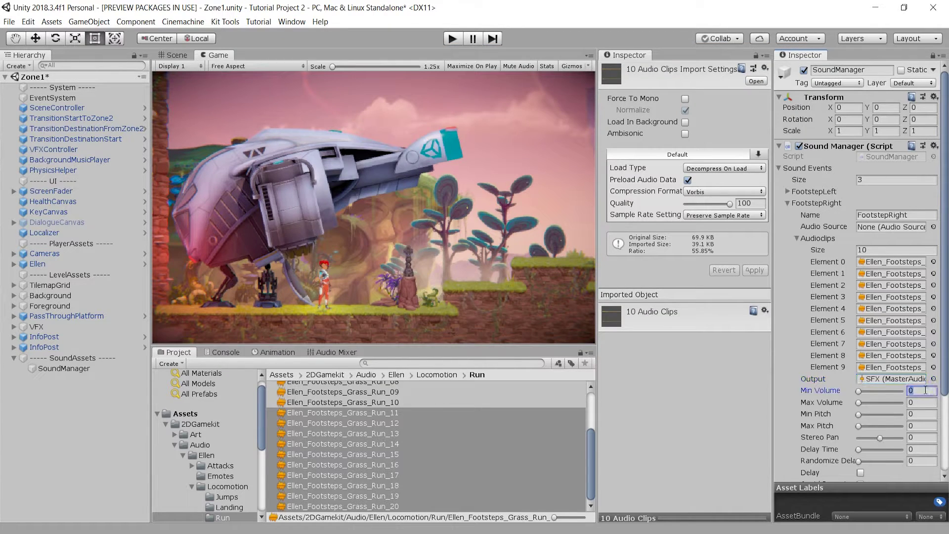
{"action": "type", "text": "0.9"}
{"action": "left_click", "coordinate": [922, 403]}
{"action": "type", "text": "1"}
- Set FootstepRight's Min Pitch to 0.9 and Max Pitch to 1.1, and collapse its clip list and the event
{"action": "left_click", "coordinate": [920, 414]}
{"action": "type", "text": "0.9"}
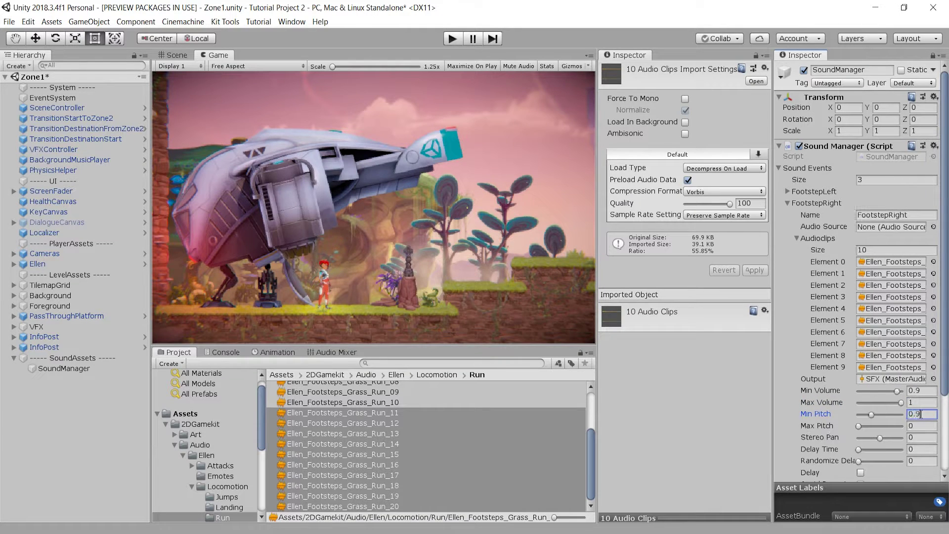
{"action": "left_click", "coordinate": [915, 426]}
{"action": "type", "text": "1.1"}
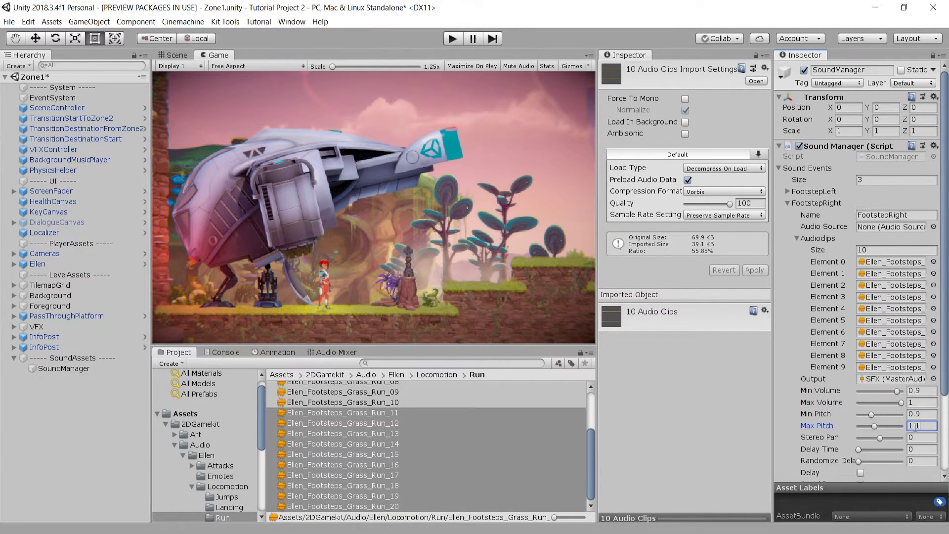
{"action": "scroll", "coordinate": [776, 430], "scroll_direction": "down", "scroll_amount": 3}
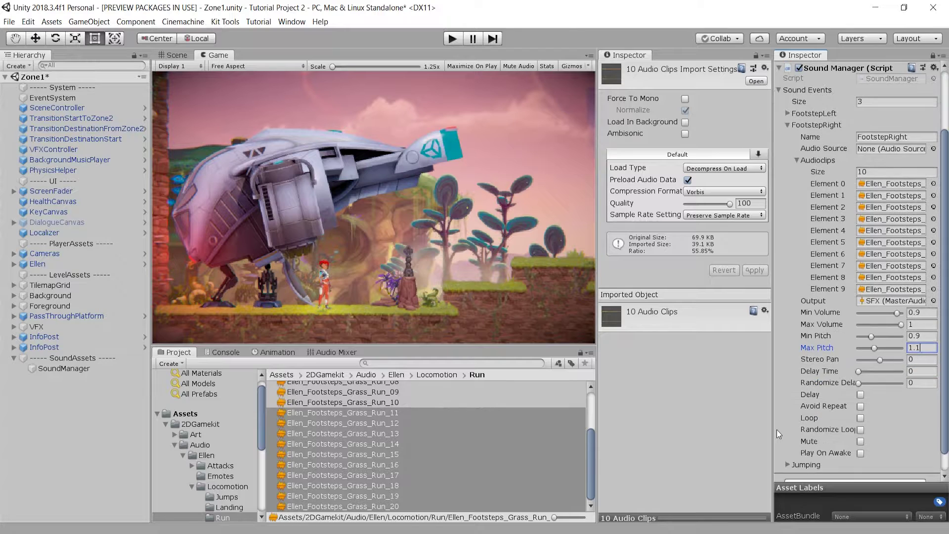
{"action": "scroll", "coordinate": [779, 429], "scroll_direction": "up", "scroll_amount": 2}
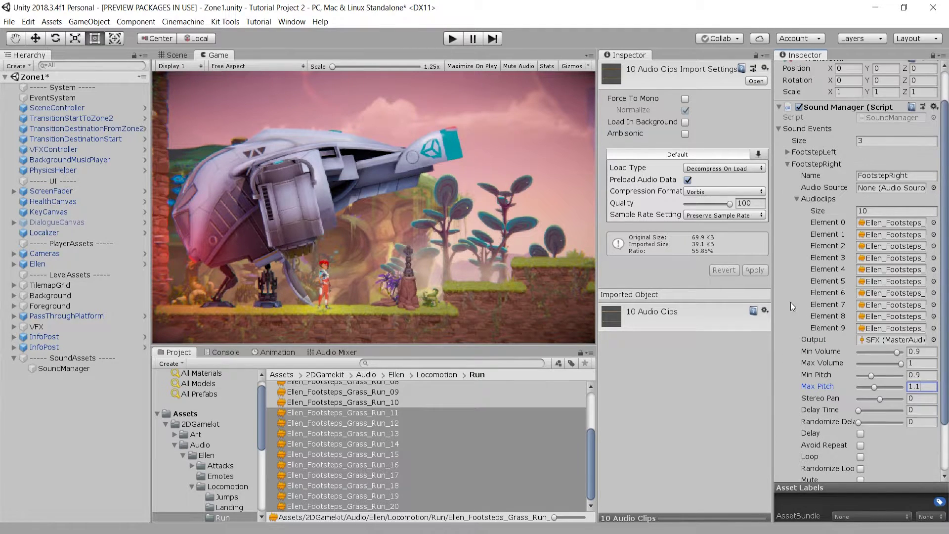
{"action": "left_click", "coordinate": [796, 199]}
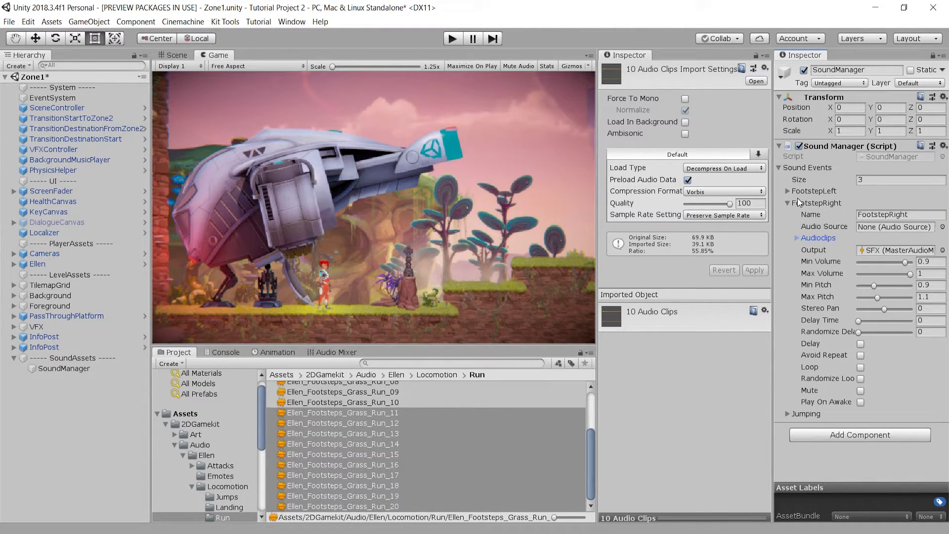
{"action": "left_click", "coordinate": [788, 200]}
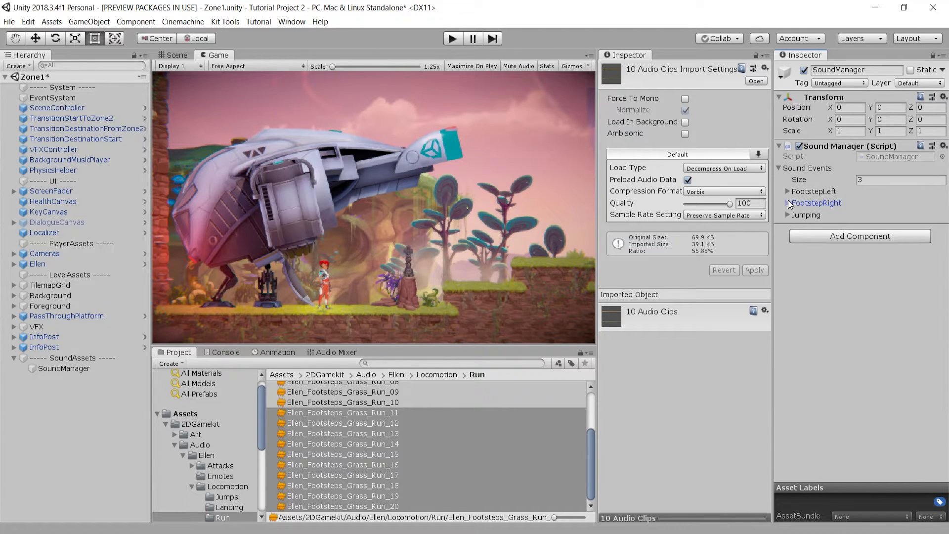
- Set FootstepLeft's volume range to 0.9–1 and its pitch range to 0.9–1.1, and collapse the event
{"action": "left_click", "coordinate": [787, 191]}
{"action": "left_click", "coordinate": [922, 379]}
{"action": "type", "text": "0.9"}
{"action": "left_click", "coordinate": [917, 390]}
{"action": "type", "text": "1"}
{"action": "left_click", "coordinate": [918, 402]}
{"action": "type", "text": ".9"}
{"action": "left_click", "coordinate": [916, 415]}
{"action": "type", "text": "1.1"}
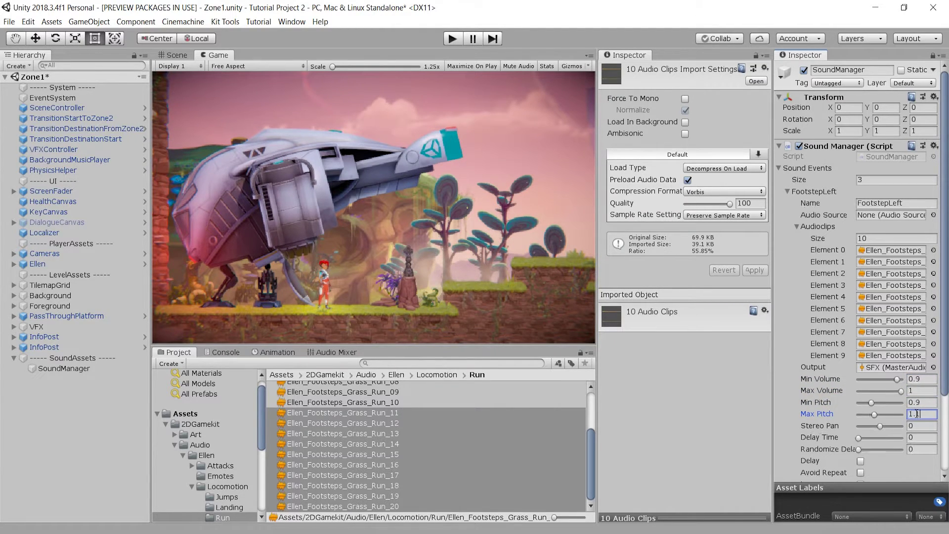
{"action": "left_click", "coordinate": [786, 192]}
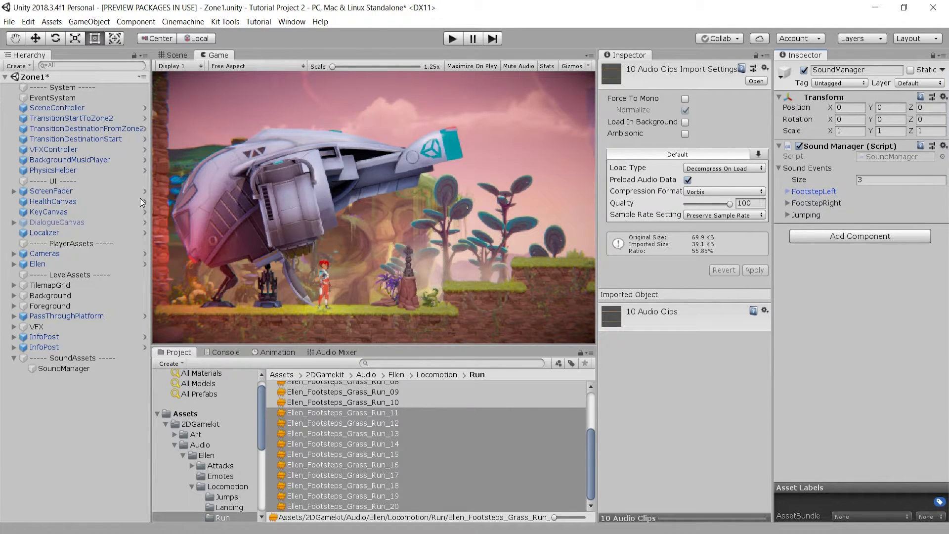
- Create an empty child object under Ellen and name it FootstepSounds
{"action": "left_click", "coordinate": [37, 264]}
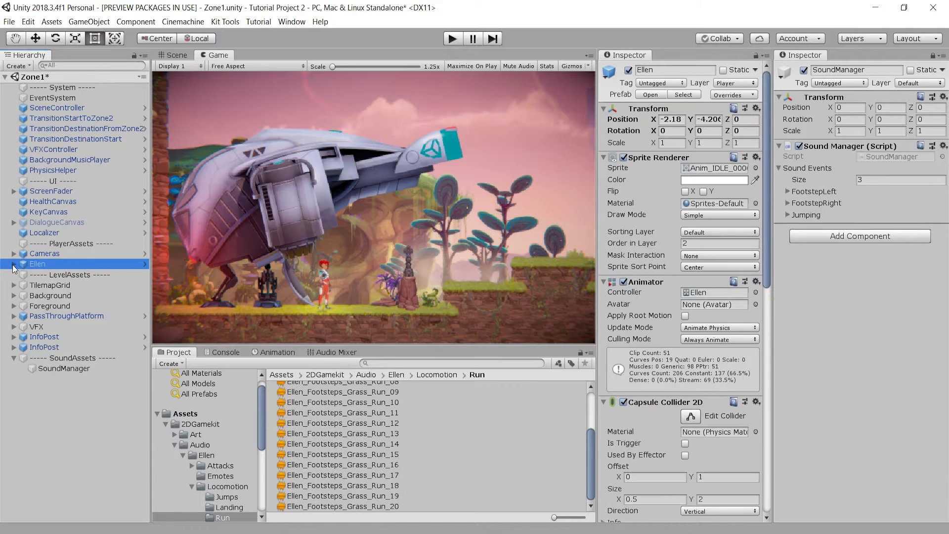
{"action": "left_click", "coordinate": [14, 264]}
{"action": "right_click", "coordinate": [35, 265]}
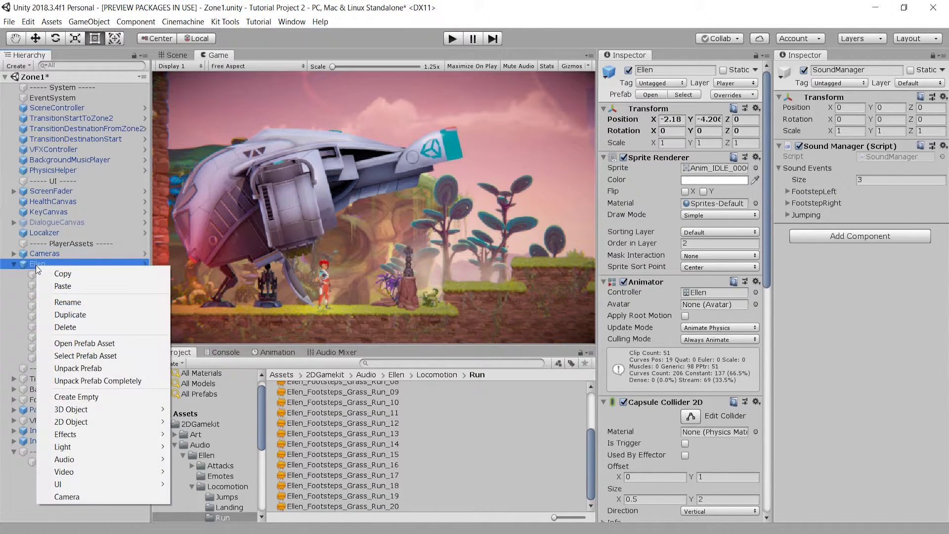
{"action": "left_click", "coordinate": [90, 396]}
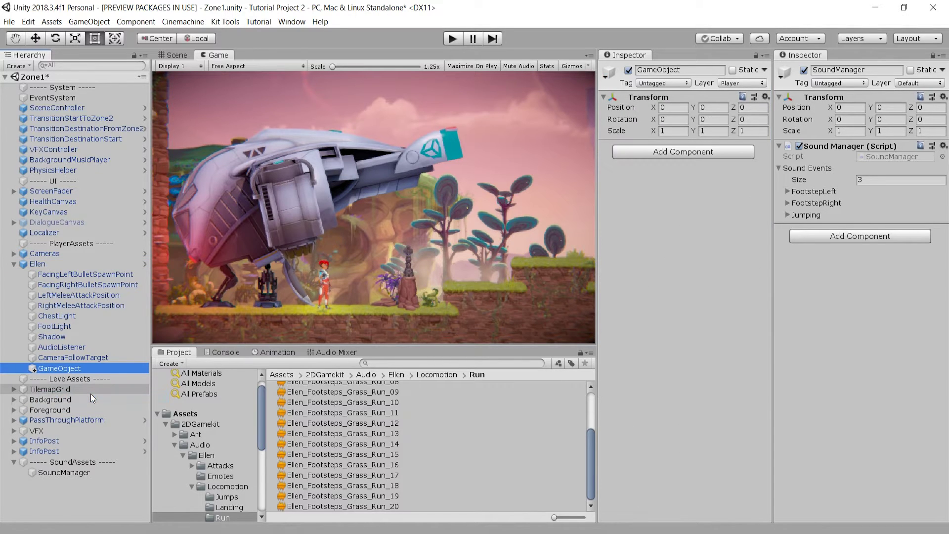
{"action": "left_click", "coordinate": [69, 370]}
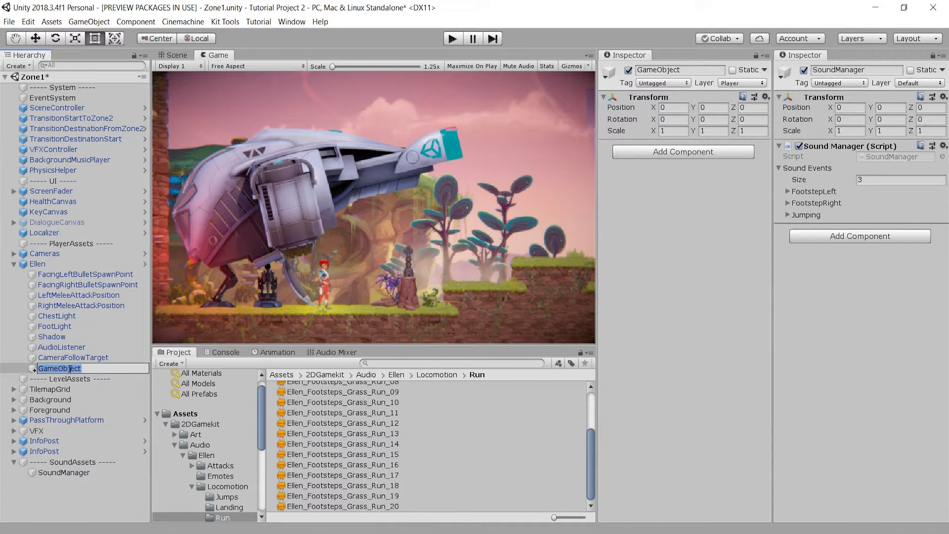
{"action": "type", "text": "FootstepSounds"}
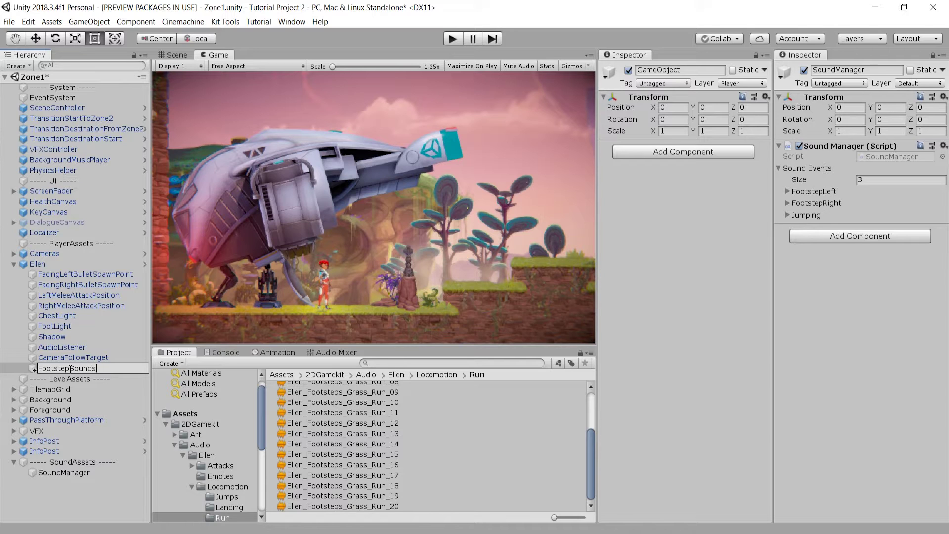
{"action": "key", "text": "Return"}
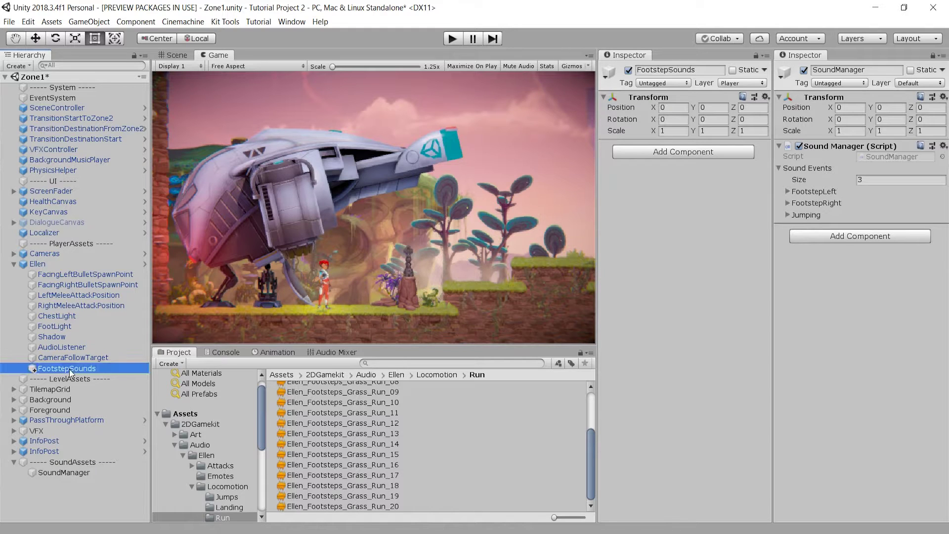
- Add an Audio Source component to FootstepSounds and disable Play On Awake
{"action": "left_click", "coordinate": [683, 152]}
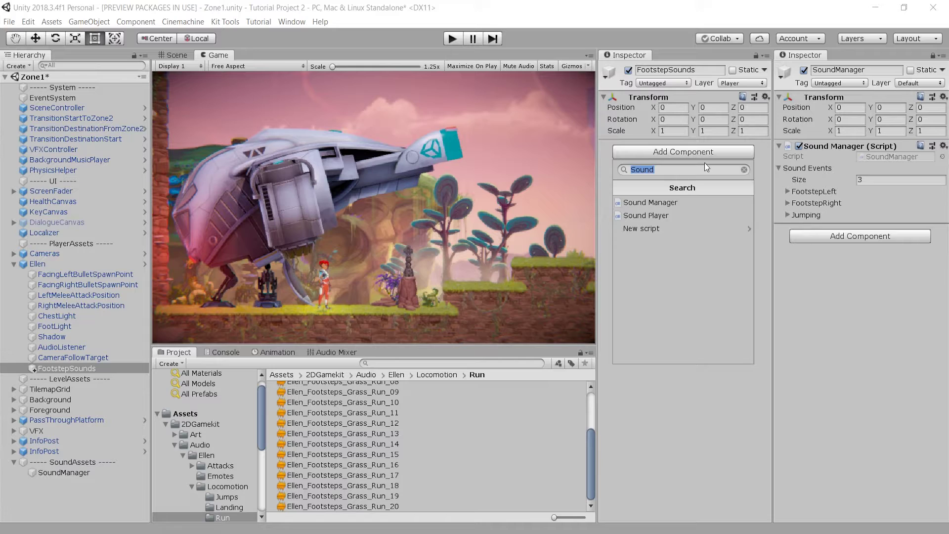
{"action": "type", "text": "AudioSou"}
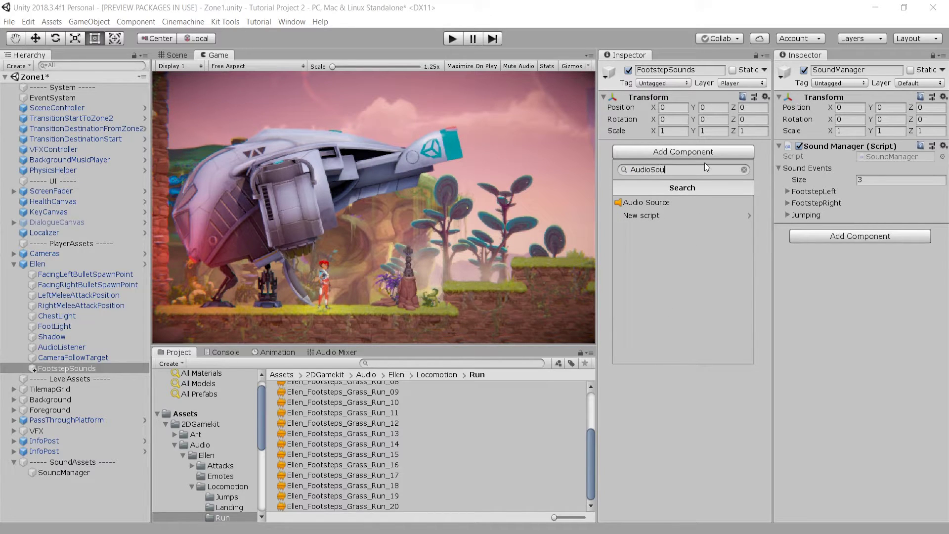
{"action": "left_click", "coordinate": [651, 200]}
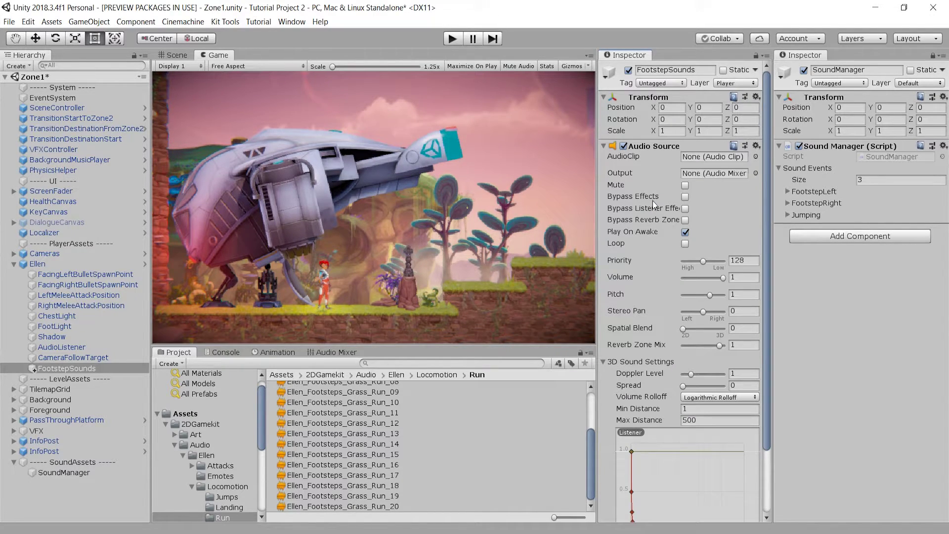
{"action": "left_click", "coordinate": [685, 233]}
- Assign FootstepSounds as the Audio Source of both the FootstepLeft and FootstepRight events
{"action": "left_click", "coordinate": [787, 192]}
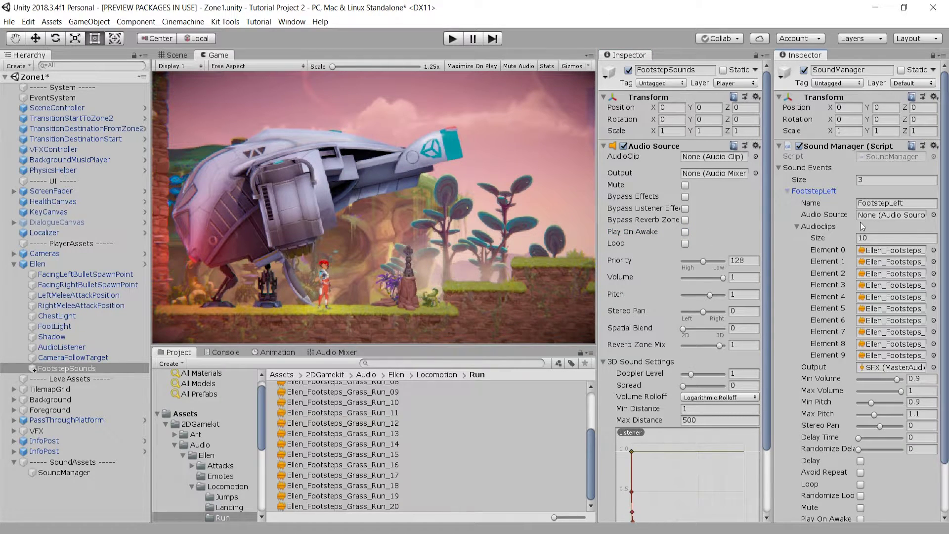
{"action": "left_click", "coordinate": [933, 215]}
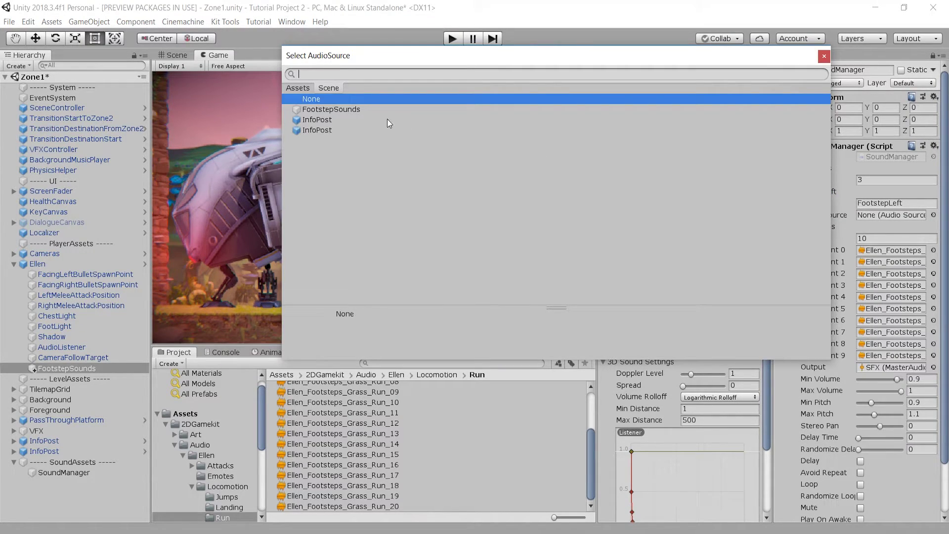
{"action": "double_click", "coordinate": [348, 109]}
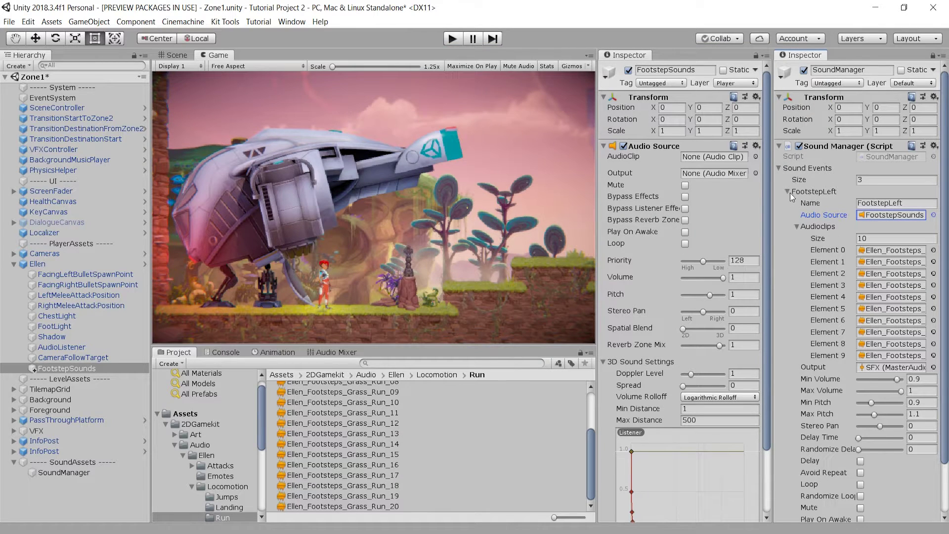
{"action": "left_click", "coordinate": [788, 192]}
{"action": "left_click", "coordinate": [787, 203]}
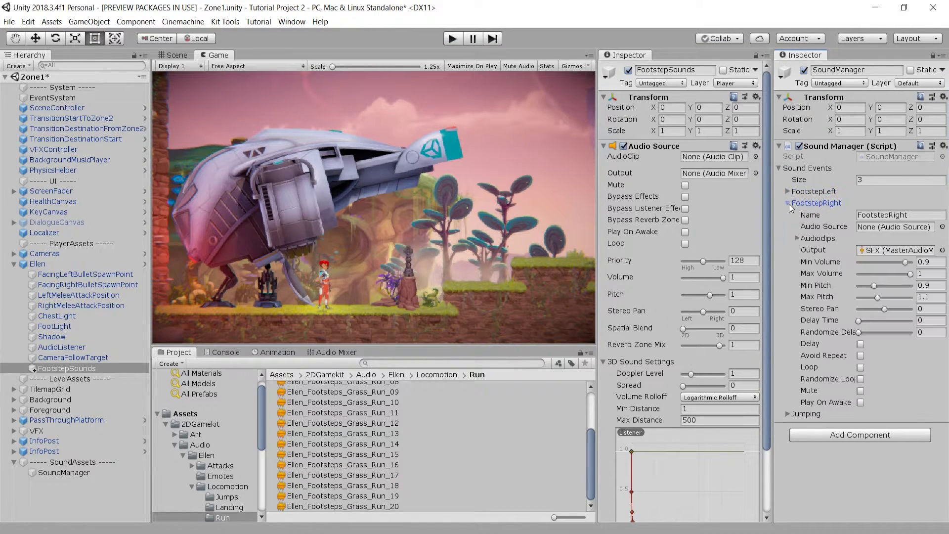
{"action": "left_click", "coordinate": [942, 227]}
{"action": "double_click", "coordinate": [344, 110]}
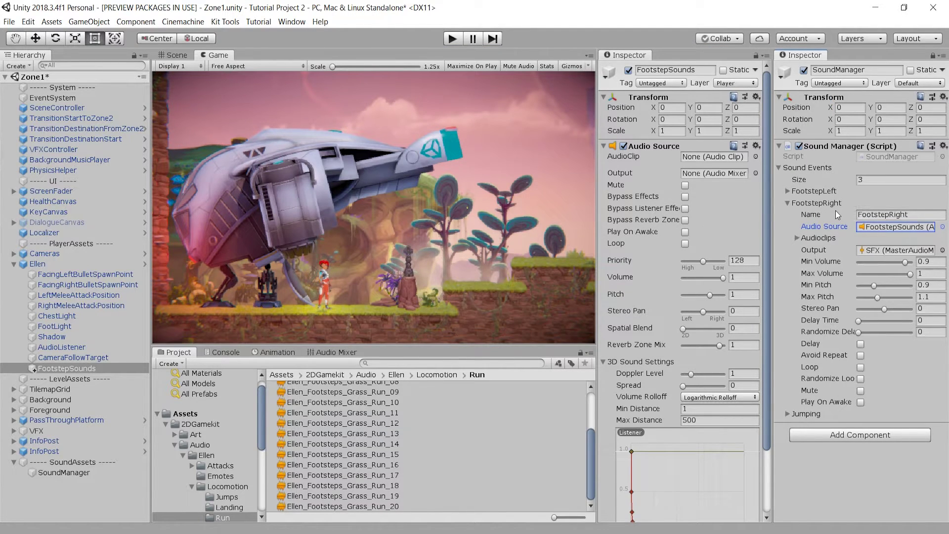
- Add the Sound Player script to Ellen and set the size of its Soundnames list to 3
{"action": "left_click", "coordinate": [63, 262]}
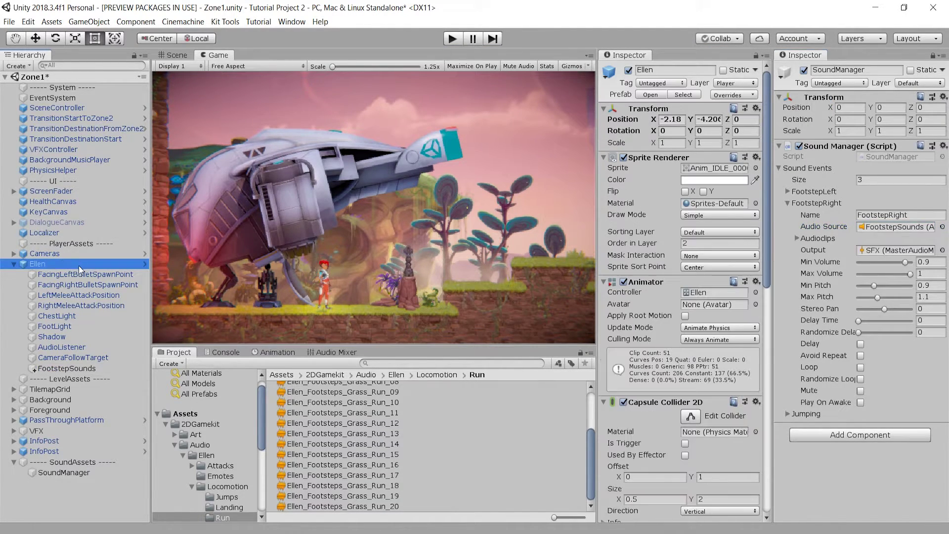
{"action": "scroll", "coordinate": [637, 324], "scroll_direction": "down", "scroll_amount": 10}
{"action": "scroll", "coordinate": [637, 324], "scroll_direction": "down", "scroll_amount": 10}
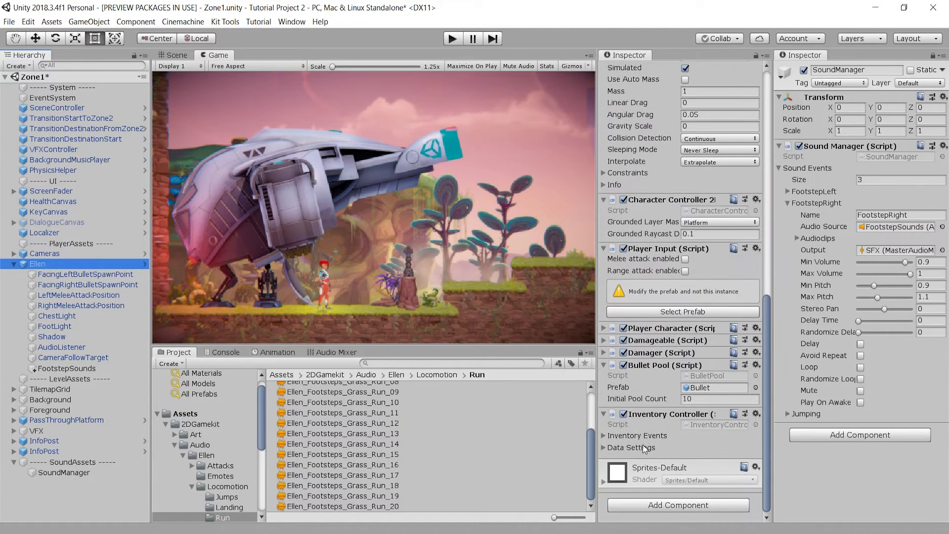
{"action": "left_click", "coordinate": [655, 505]}
{"action": "type", "text": "SoundP"}
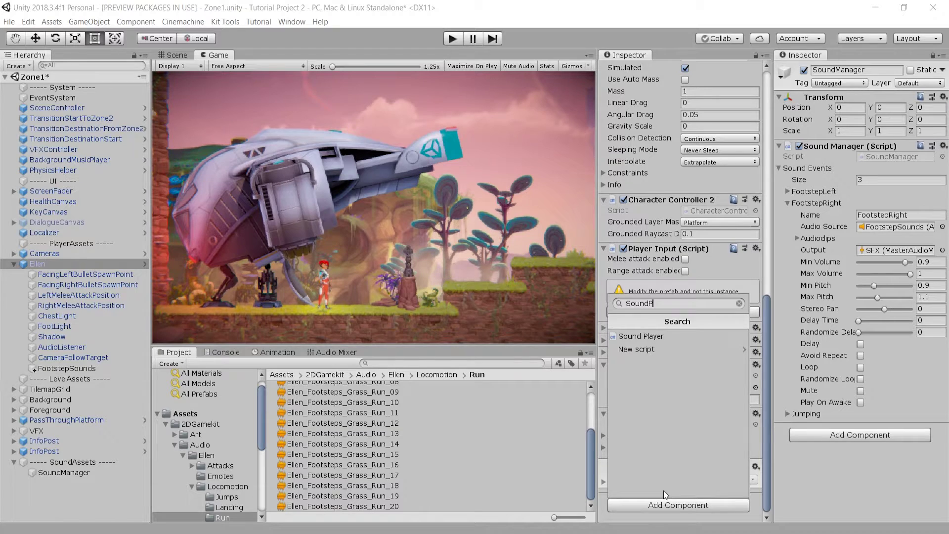
{"action": "left_click", "coordinate": [667, 333]}
{"action": "left_click", "coordinate": [697, 448]}
{"action": "type", "text": "3"}
{"action": "key", "text": "Return"}
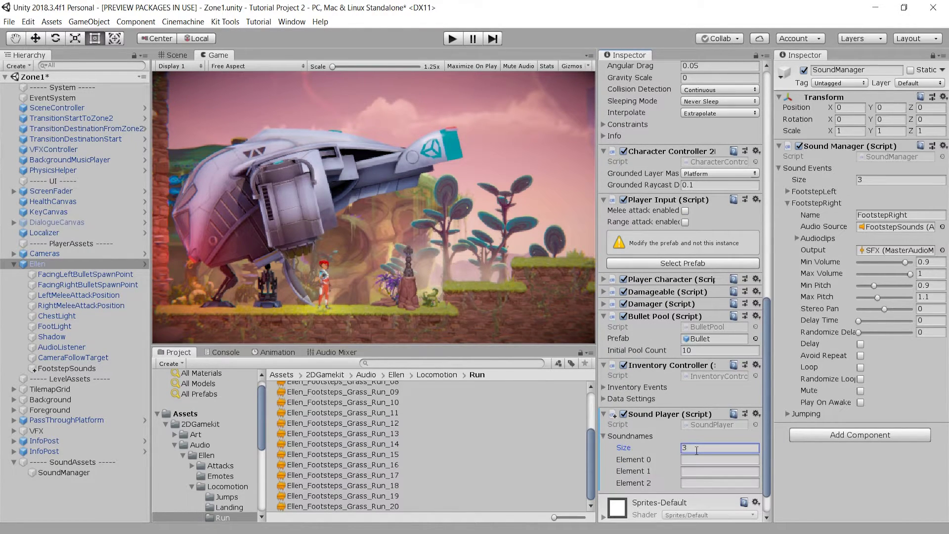
- Name the three Soundnames elements FootstepLeft, FootstepRight and Jumping
{"action": "left_click", "coordinate": [696, 460]}
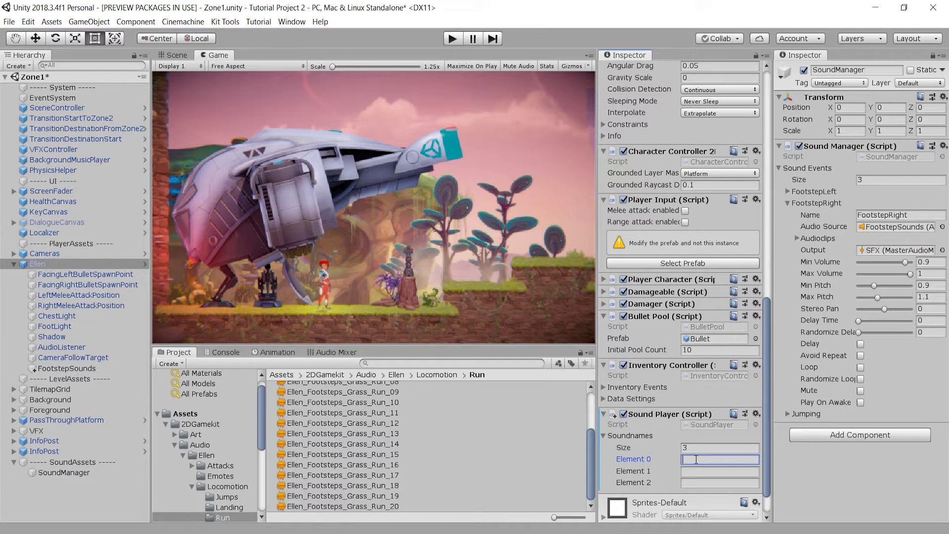
{"action": "type", "text": "FootstepLeft"}
{"action": "left_click", "coordinate": [707, 471]}
{"action": "type", "text": "FootstepRight"}
{"action": "left_click", "coordinate": [694, 484]}
{"action": "type", "text": "Jumping"}
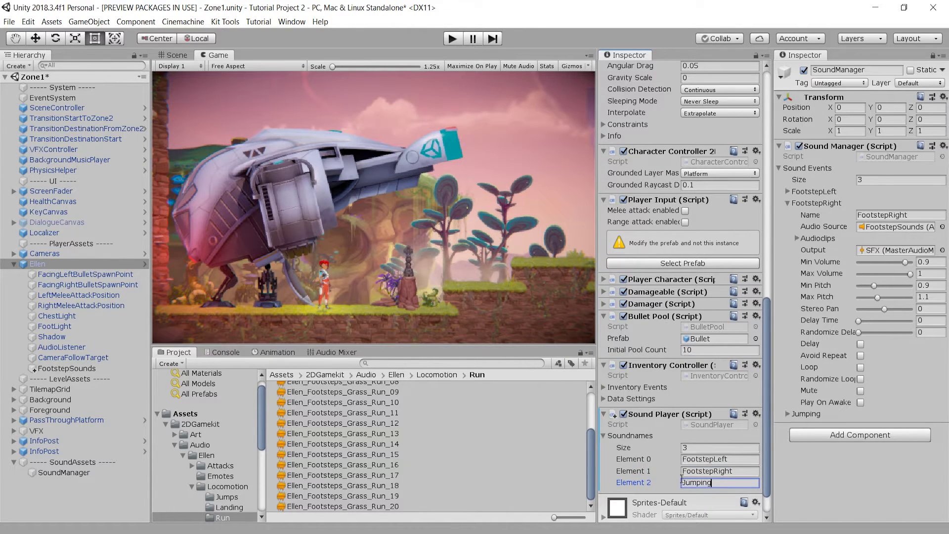
- Assign the clips Ellen_Emotes_Jumps_01 through Jumps_10 from the Jumps folder to the Audioclips list of the Jumping event
{"action": "left_click", "coordinate": [239, 497]}
{"action": "scroll", "coordinate": [334, 471], "scroll_direction": "up", "scroll_amount": 1}
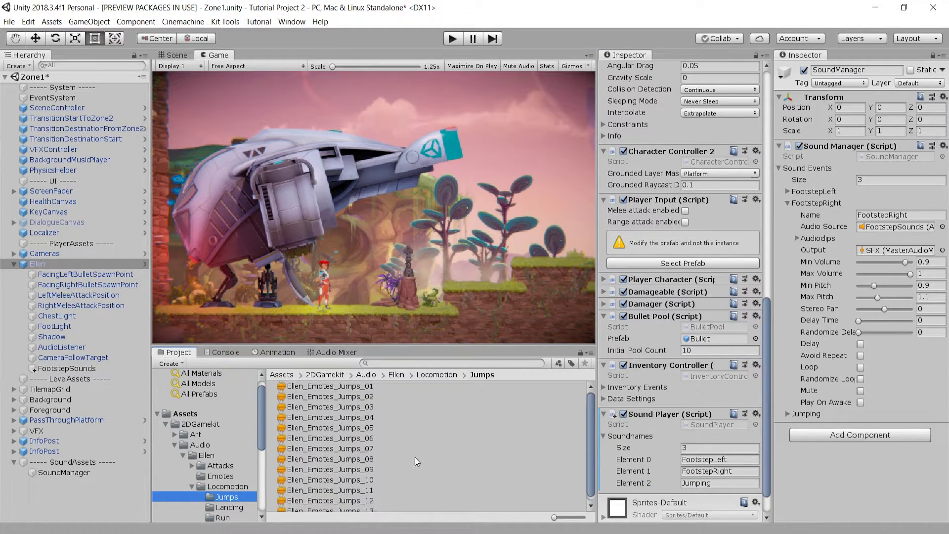
{"action": "left_click", "coordinate": [784, 413]}
{"action": "scroll", "coordinate": [791, 372], "scroll_direction": "down", "scroll_amount": 3}
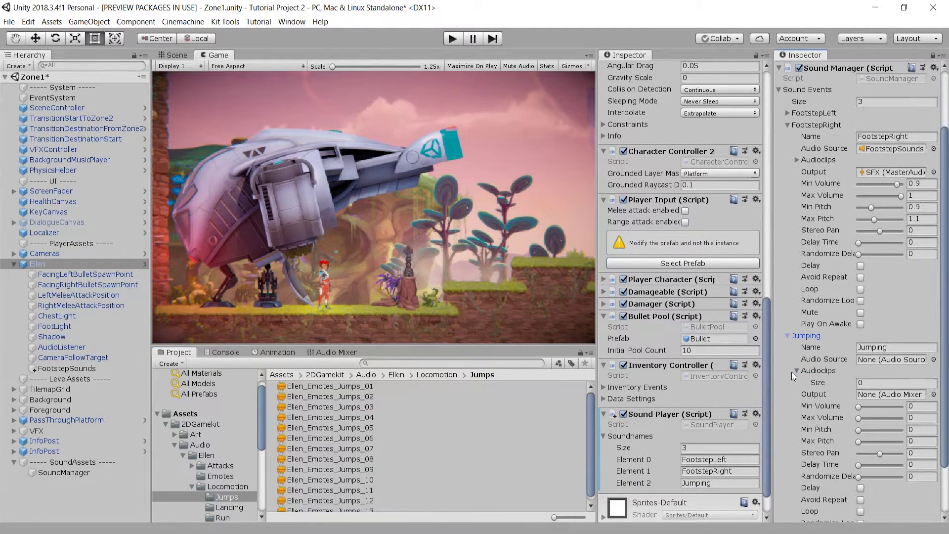
{"action": "left_click", "coordinate": [360, 390]}
{"action": "scroll", "coordinate": [395, 425], "scroll_direction": "down", "scroll_amount": 1}
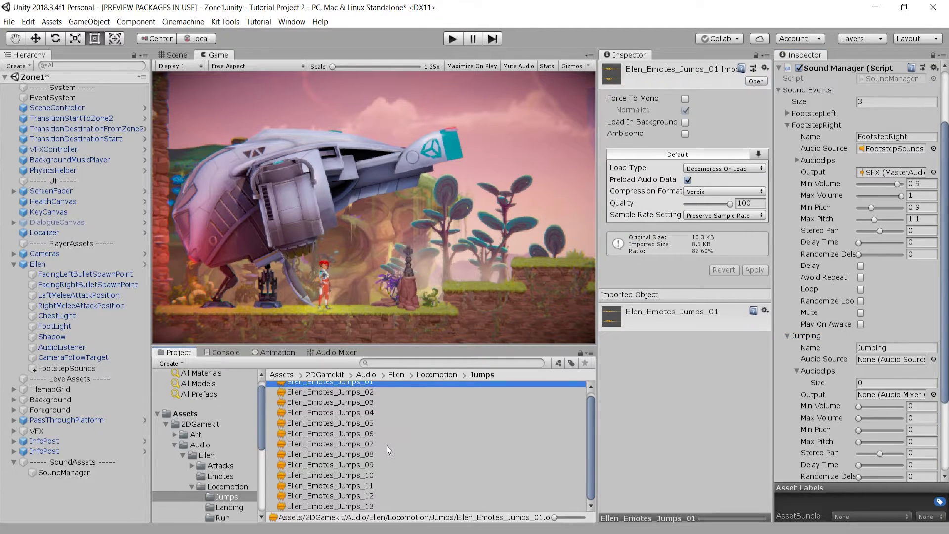
{"action": "left_click", "coordinate": [363, 475], "text": "shift"}
{"action": "left_click_drag", "start_coordinate": [363, 477], "coordinate": [896, 372]}
{"action": "scroll", "coordinate": [829, 387], "scroll_direction": "down", "scroll_amount": 2}
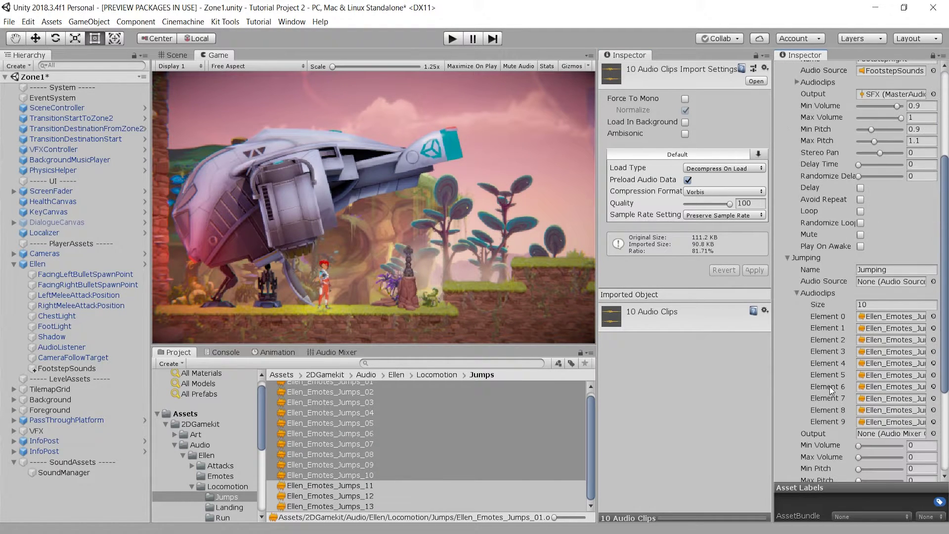
- Set the Output of the Jumping event to the SFX mixer group
{"action": "left_click", "coordinate": [933, 433]}
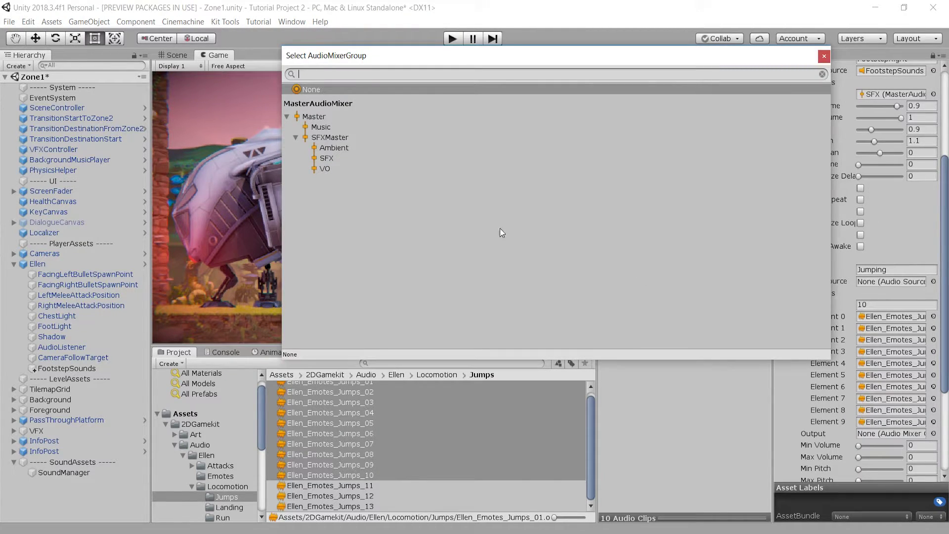
{"action": "double_click", "coordinate": [329, 161]}
- Create an empty child object under Ellen and name it JumpingSounds
{"action": "left_click", "coordinate": [94, 265]}
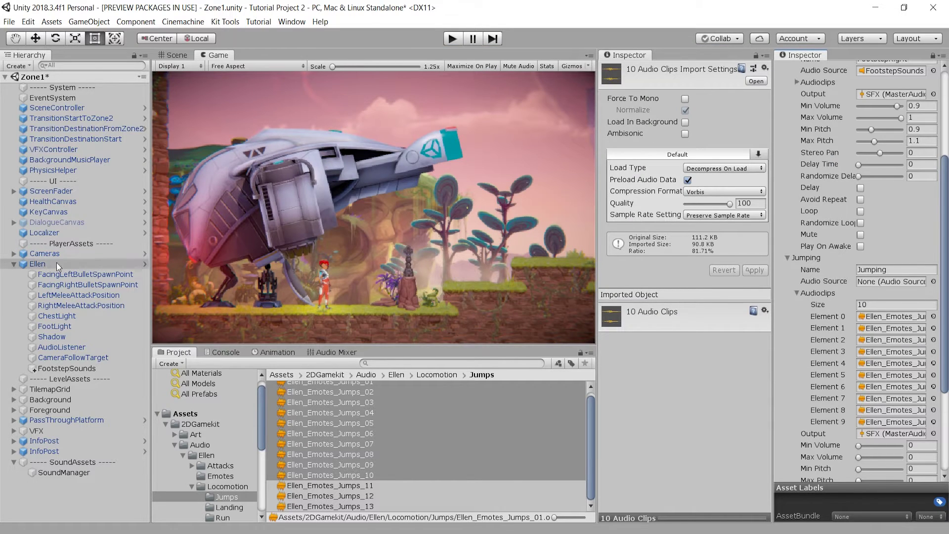
{"action": "right_click", "coordinate": [48, 262]}
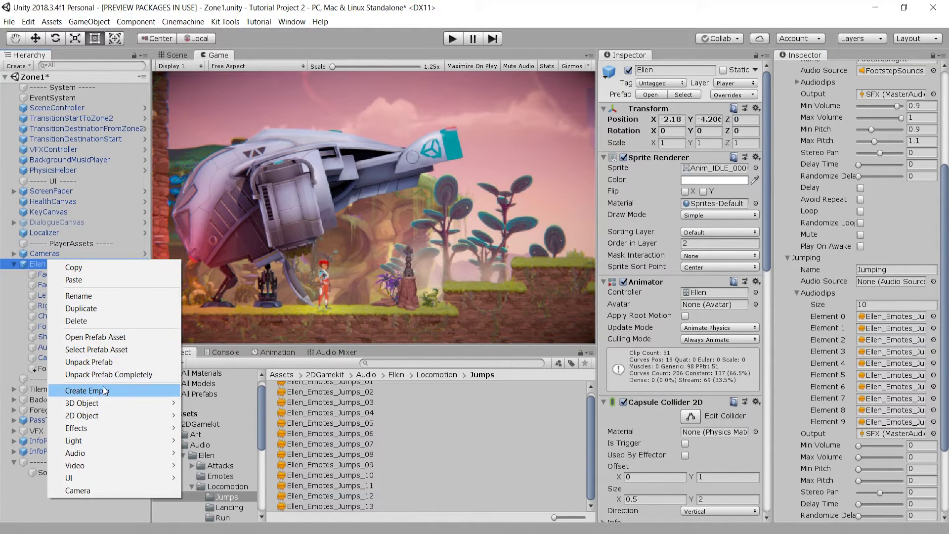
{"action": "left_click", "coordinate": [87, 390]}
{"action": "type", "text": "JumpingSounds"}
{"action": "key", "text": "Return"}
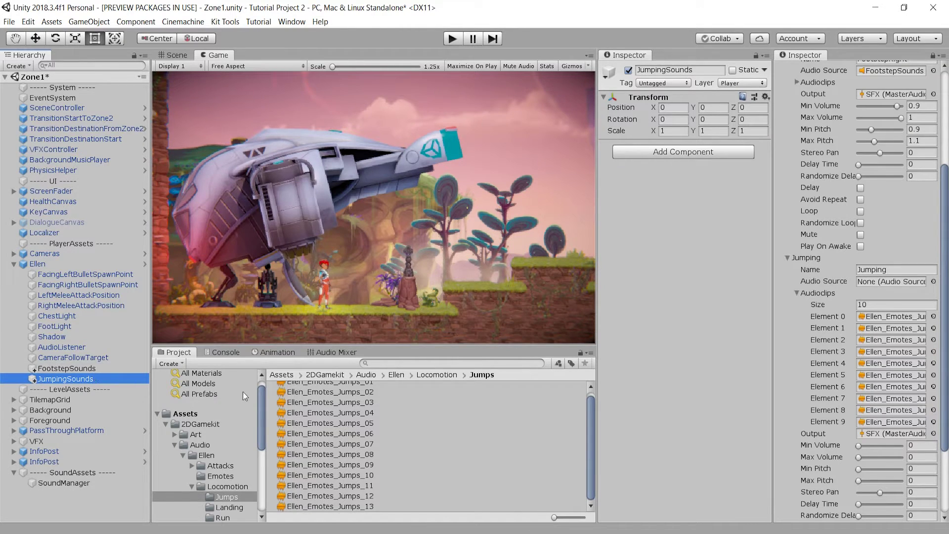
- Add an Audio Source component to JumpingSounds and turn off its Play On Awake option
{"action": "left_click", "coordinate": [652, 153]}
{"action": "type", "text": "AudioS"}
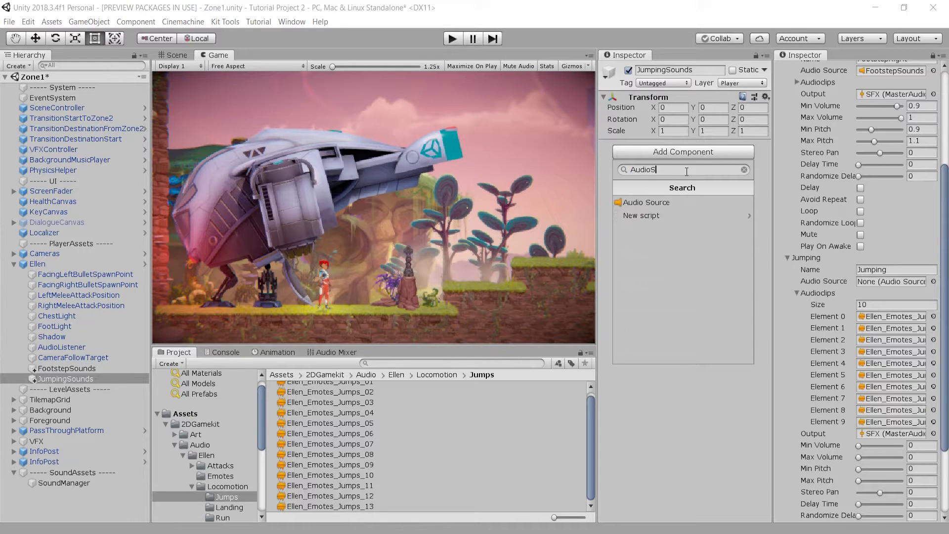
{"action": "left_click", "coordinate": [651, 203]}
{"action": "left_click", "coordinate": [684, 231]}
- Assign JumpingSounds as the Jumping event's Audio Source, with Min Volume 0.9, Max Volume 1, Min Pitch 0.9 and Max Pitch 1.1
{"action": "left_click", "coordinate": [933, 281]}
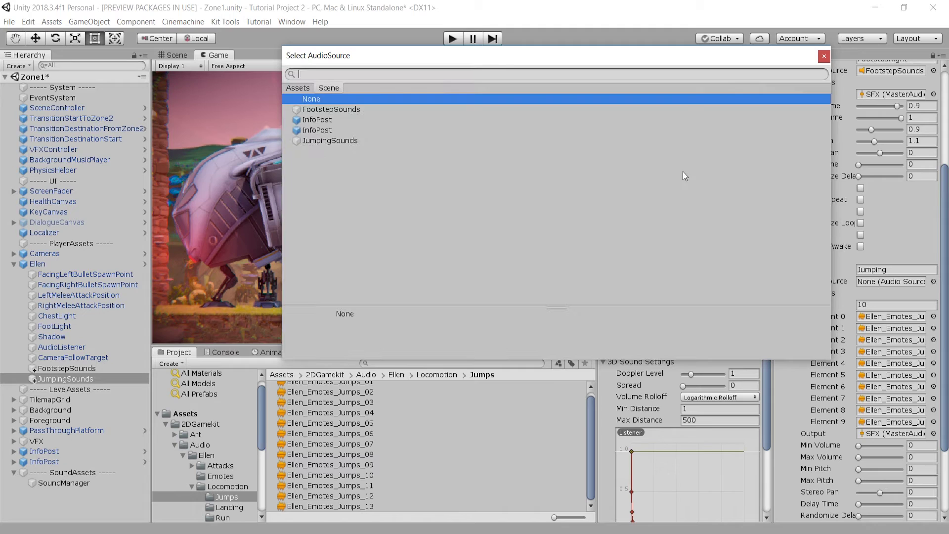
{"action": "double_click", "coordinate": [341, 144]}
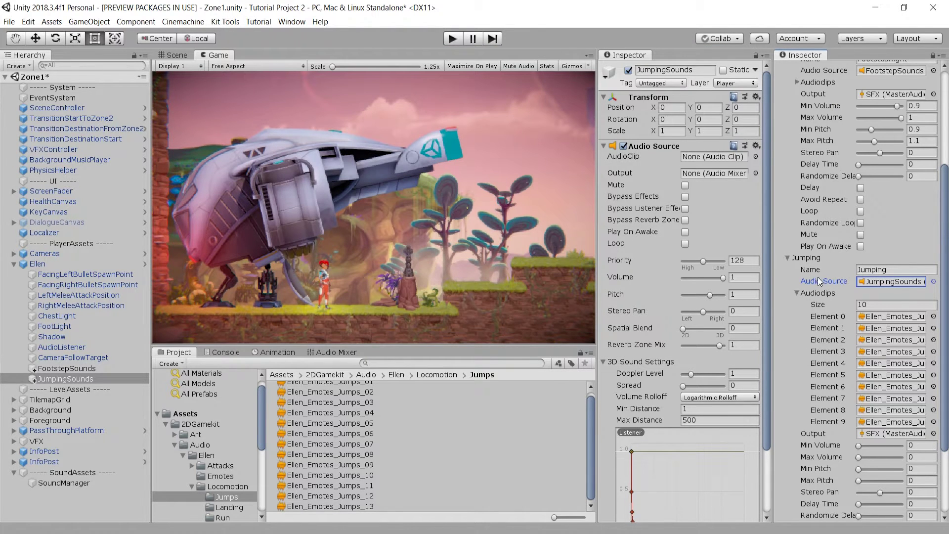
{"action": "scroll", "coordinate": [869, 296], "scroll_direction": "down", "scroll_amount": 2}
{"action": "left_click", "coordinate": [917, 404]}
{"action": "type", "text": "0.9"}
{"action": "left_click", "coordinate": [917, 417]}
{"action": "type", "text": "1"}
{"action": "left_click", "coordinate": [920, 429]}
{"action": "type", "text": "0.9"}
{"action": "left_click", "coordinate": [920, 440]}
{"action": "type", "text": "1.1"}
{"action": "scroll", "coordinate": [836, 467], "scroll_direction": "down", "scroll_amount": 3}
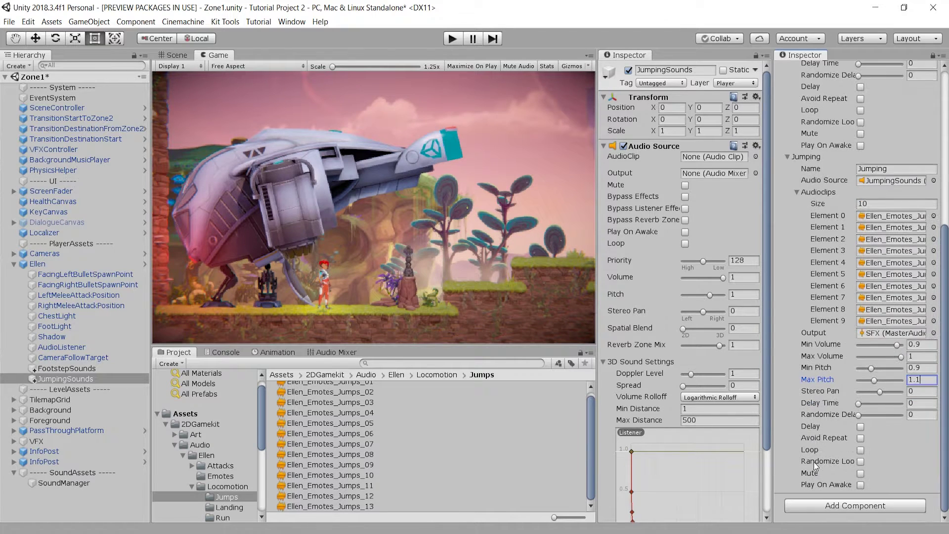
- Collapse the Jumping event with its Audioclips list and the FootstepRight event in the Sound Manager
{"action": "scroll", "coordinate": [814, 464], "scroll_direction": "up", "scroll_amount": 2}
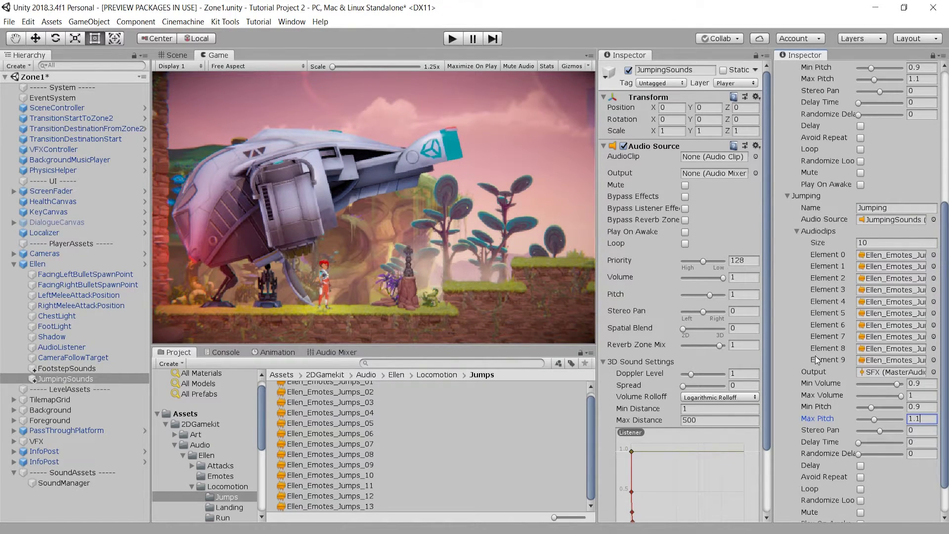
{"action": "left_click", "coordinate": [797, 231]}
{"action": "left_click", "coordinate": [787, 286]}
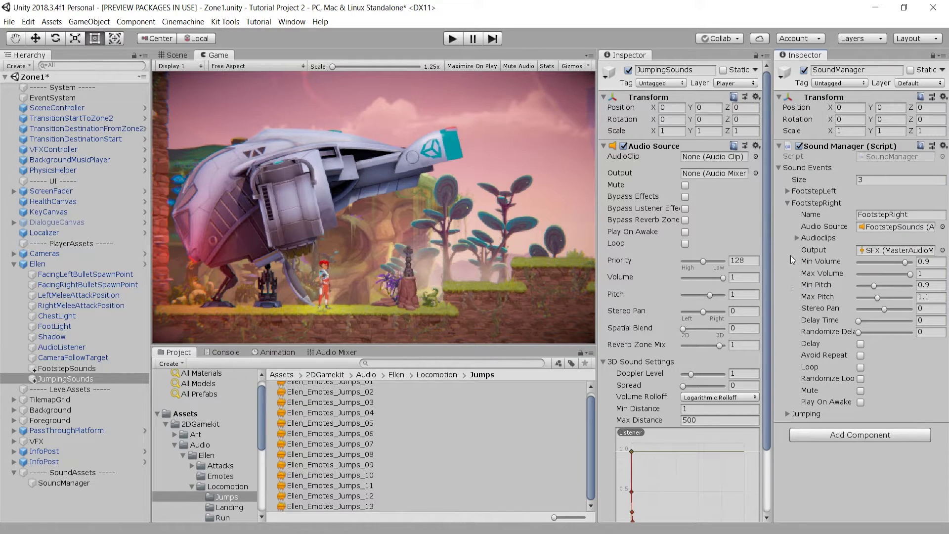
{"action": "left_click", "coordinate": [787, 203]}
- Select Ellen and bring up the Ellen_Jump01 clip for animation editing
{"action": "left_click", "coordinate": [50, 266]}
{"action": "scroll", "coordinate": [649, 378], "scroll_direction": "down", "scroll_amount": 15}
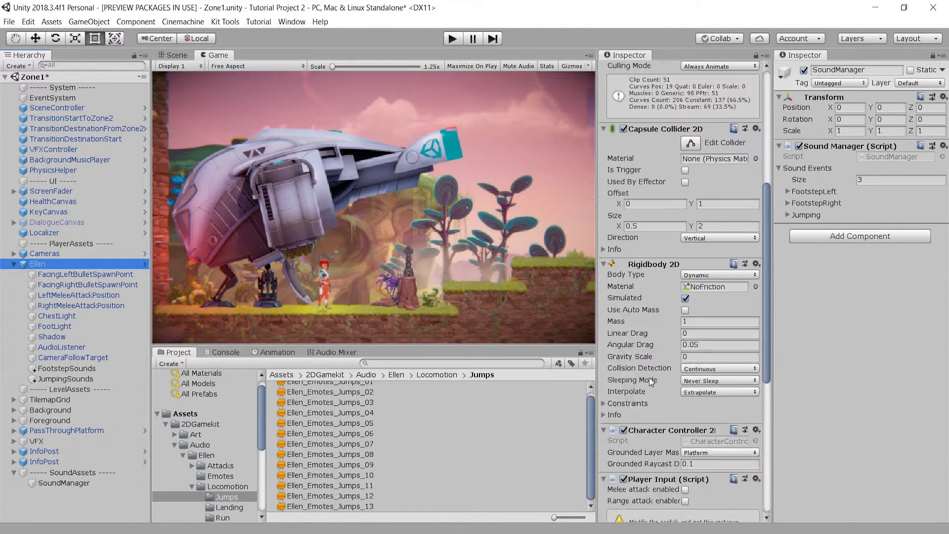
{"action": "left_click", "coordinate": [277, 353]}
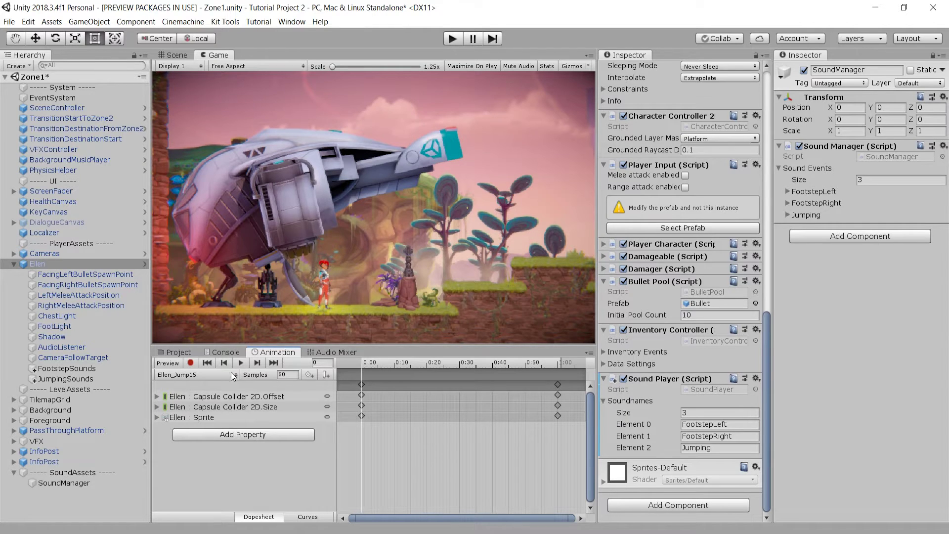
{"action": "left_click", "coordinate": [234, 375]}
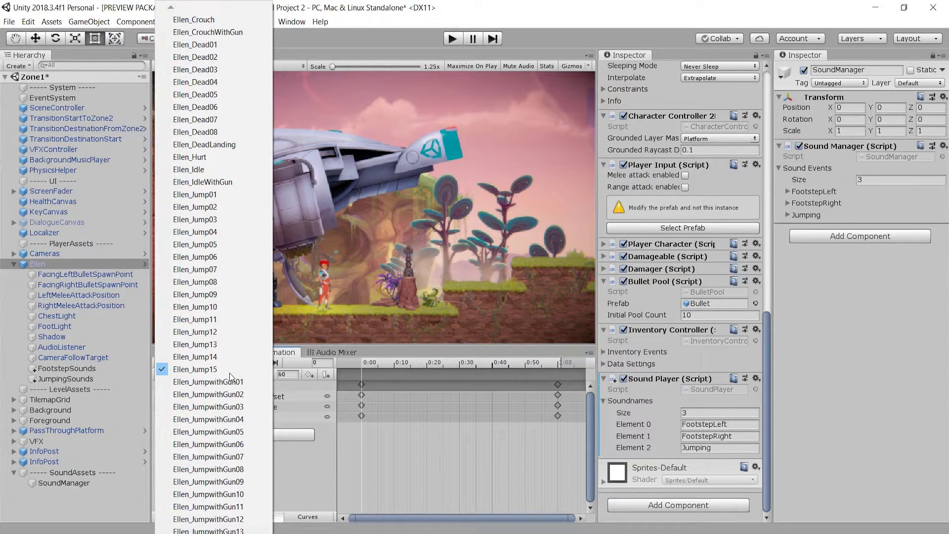
{"action": "left_click", "coordinate": [226, 196]}
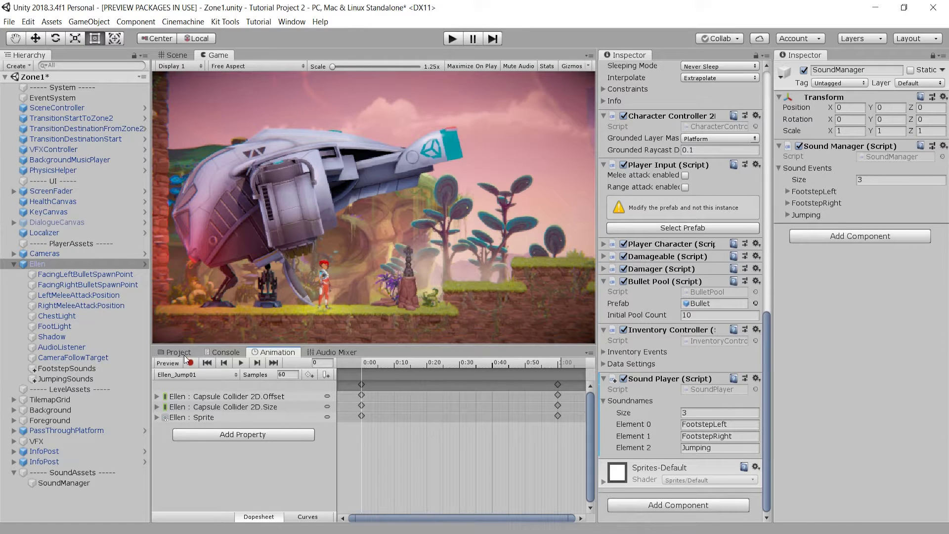
- Turn on animation preview and add an animation event at frame 0 of Ellen_Jump01
{"action": "left_click", "coordinate": [167, 363]}
{"action": "mouse_move", "coordinate": [363, 364]}
{"action": "left_mouse_down"}
{"action": "mouse_move", "coordinate": [502, 363]}
{"action": "mouse_move", "coordinate": [346, 364]}
{"action": "left_mouse_up"}
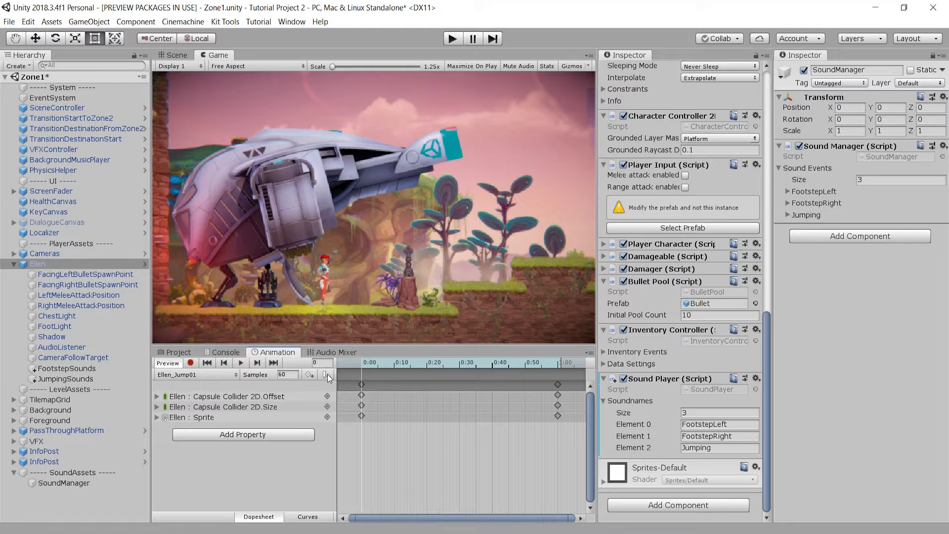
{"action": "left_click", "coordinate": [326, 374]}
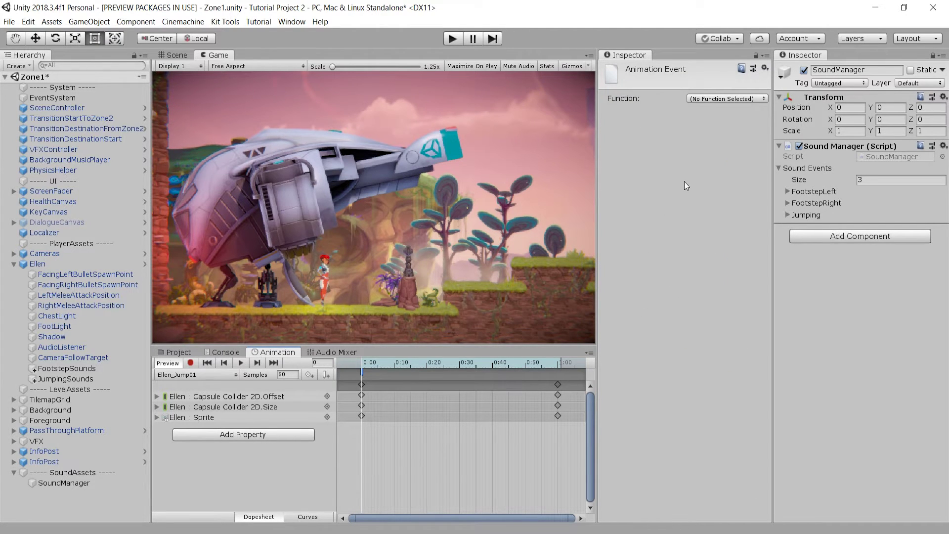
- Set the Ellen_Jump01 event's function to PlaySoundEvent ( String ) with Jumping as its String parameter
{"action": "left_click", "coordinate": [719, 98]}
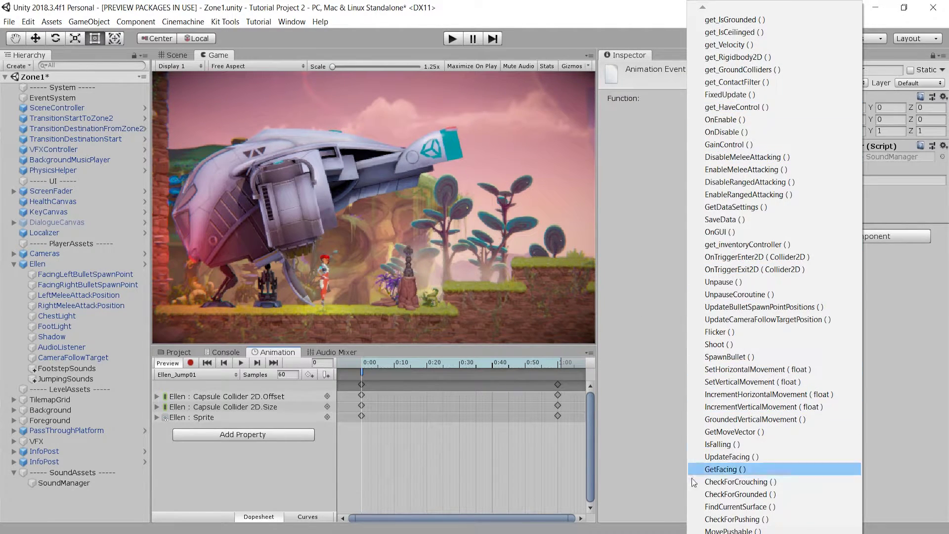
{"action": "scroll", "coordinate": [771, 277], "scroll_direction": "down", "scroll_amount": 10}
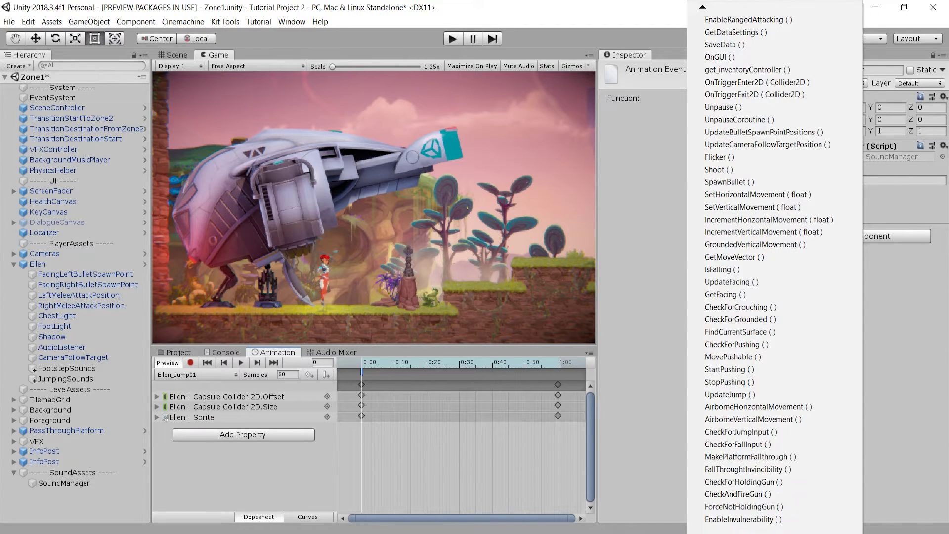
{"action": "scroll", "coordinate": [771, 276], "scroll_direction": "down", "scroll_amount": 11}
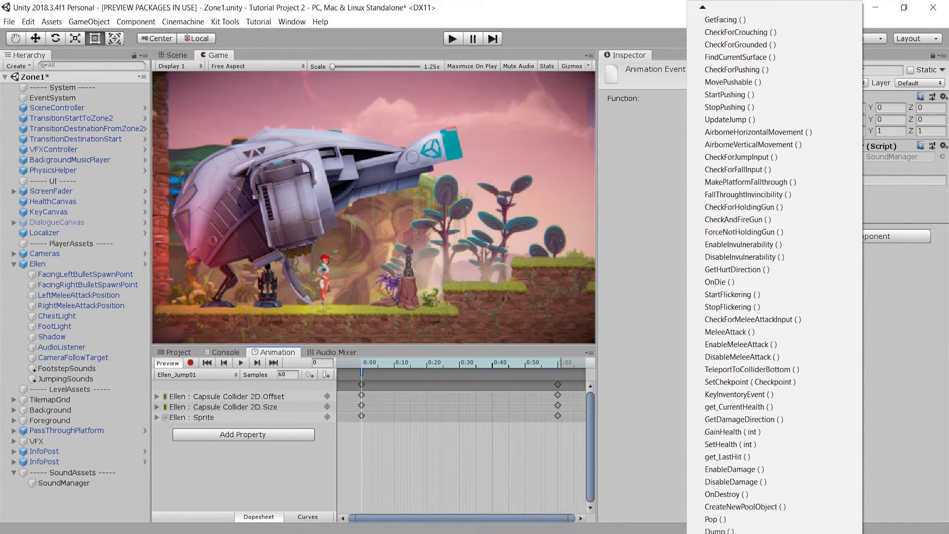
{"action": "scroll", "coordinate": [771, 277], "scroll_direction": "down", "scroll_amount": 2}
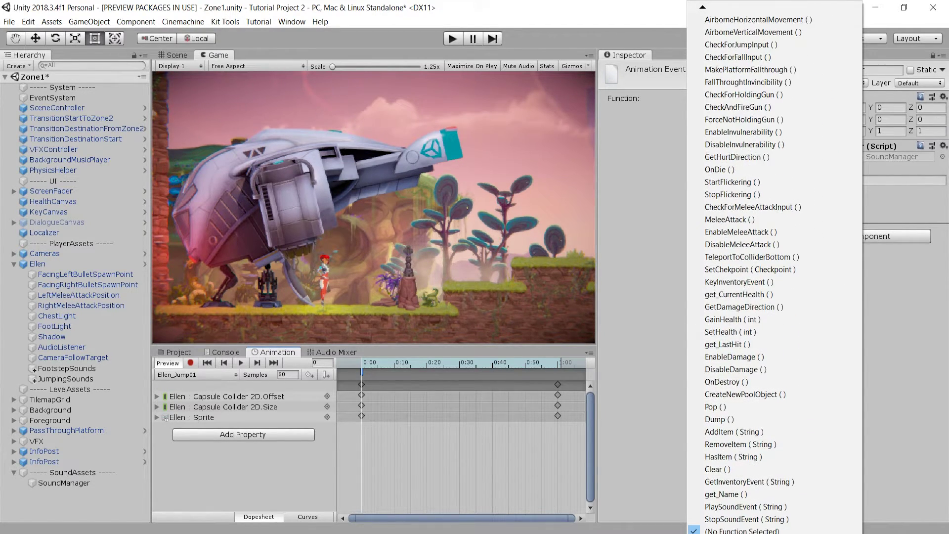
{"action": "left_click", "coordinate": [734, 507]}
{"action": "left_click", "coordinate": [726, 130]}
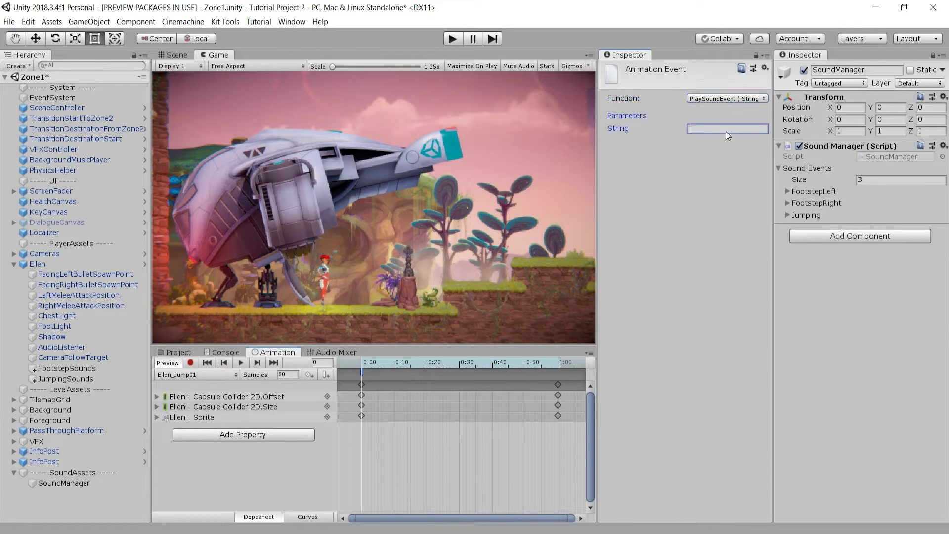
{"action": "type", "text": "Jumping"}
{"action": "left_click", "coordinate": [693, 250]}
- Switch to the Ellen_Run clip and add an animation event at frame 1
{"action": "left_click", "coordinate": [198, 374]}
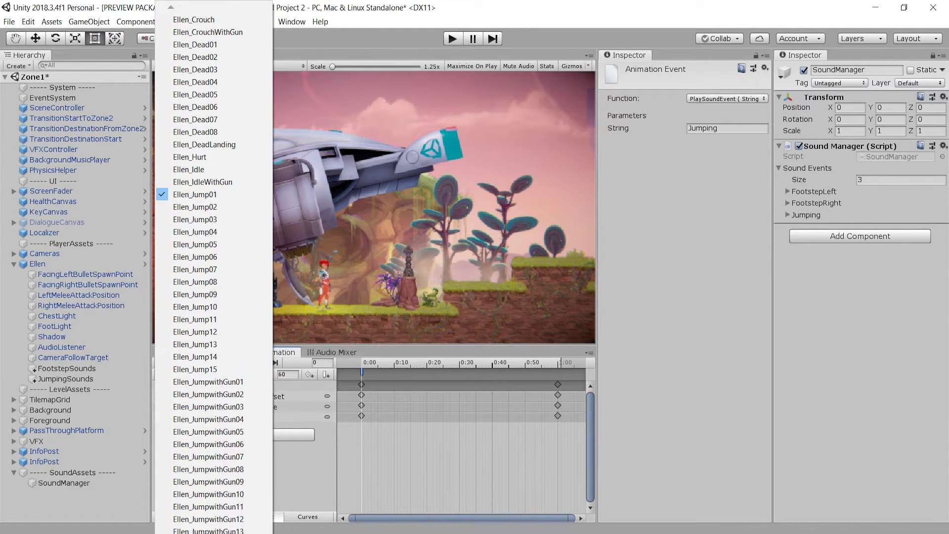
{"action": "scroll", "coordinate": [218, 531], "scroll_direction": "down", "scroll_amount": 1}
{"action": "scroll", "coordinate": [212, 494], "scroll_direction": "down", "scroll_amount": 5}
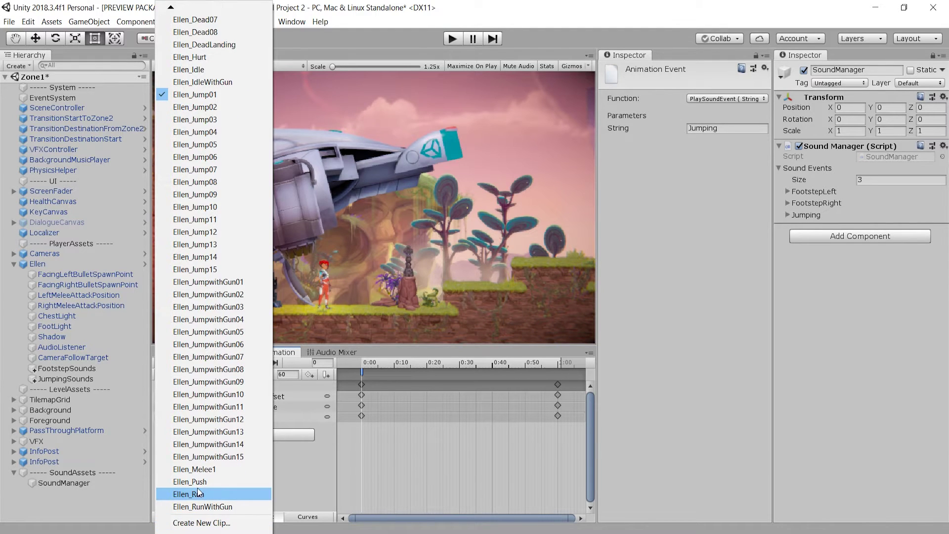
{"action": "left_click", "coordinate": [198, 491]}
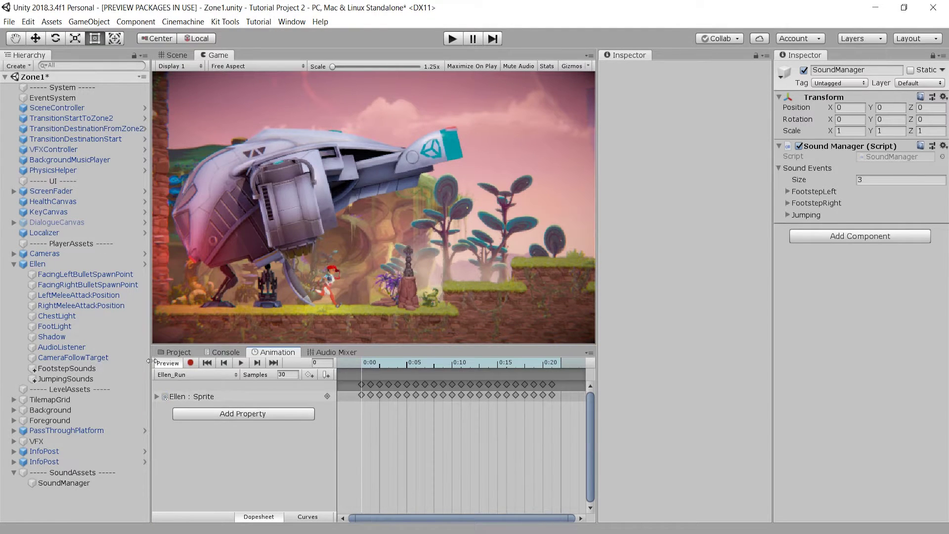
{"action": "mouse_move", "coordinate": [362, 363]}
{"action": "left_mouse_down"}
{"action": "mouse_move", "coordinate": [534, 370]}
{"action": "mouse_move", "coordinate": [356, 363]}
{"action": "mouse_move", "coordinate": [376, 366]}
{"action": "left_mouse_up"}
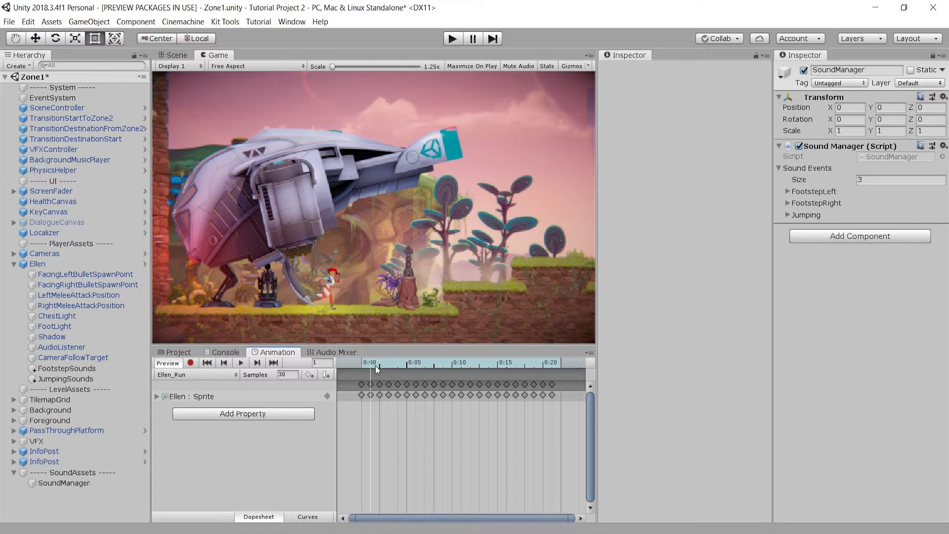
{"action": "left_click", "coordinate": [328, 376]}
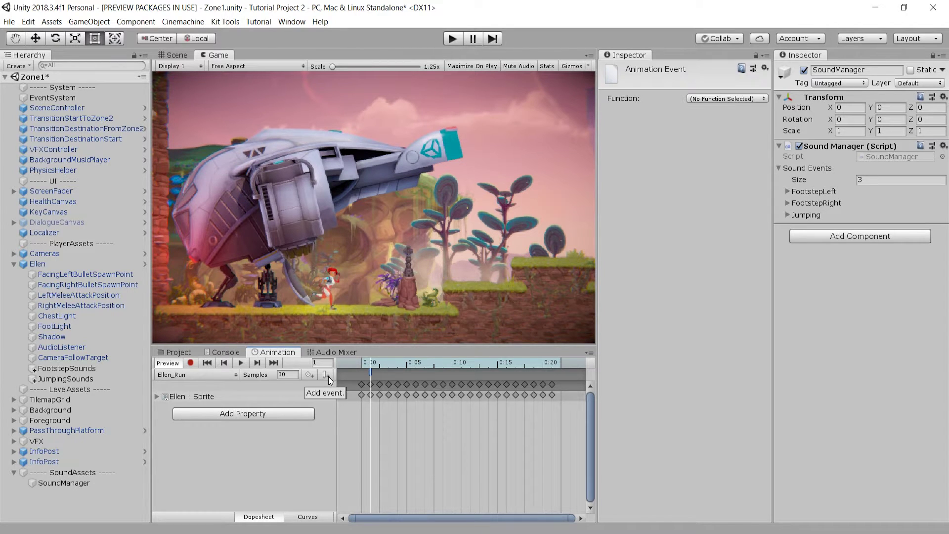
- Set the frame 1 event's function to PlaySoundEvent ( String ) with FootstepRight as its String parameter
{"action": "left_click", "coordinate": [725, 99]}
{"action": "scroll", "coordinate": [731, 504], "scroll_direction": "down", "scroll_amount": 3}
{"action": "scroll", "coordinate": [766, 277], "scroll_direction": "down", "scroll_amount": 7}
{"action": "scroll", "coordinate": [766, 277], "scroll_direction": "down", "scroll_amount": 7}
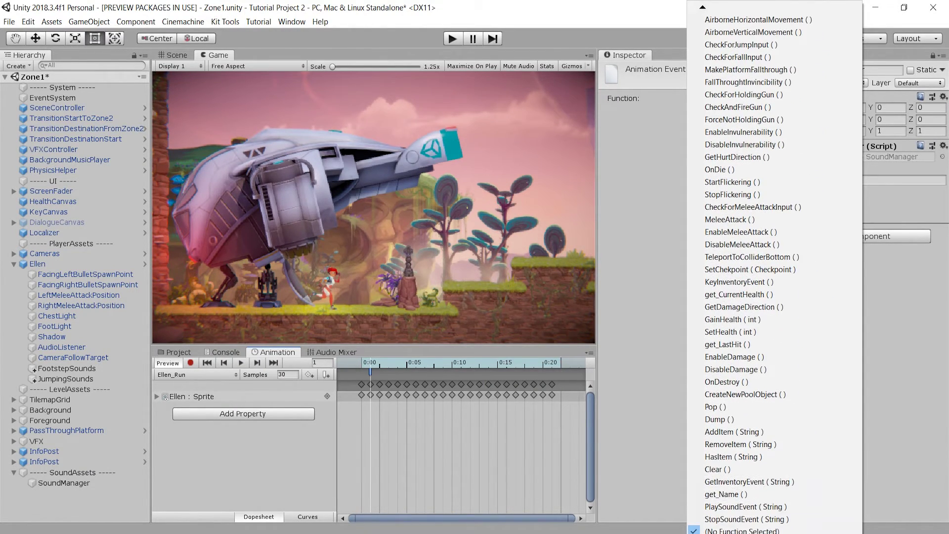
{"action": "left_click", "coordinate": [727, 509]}
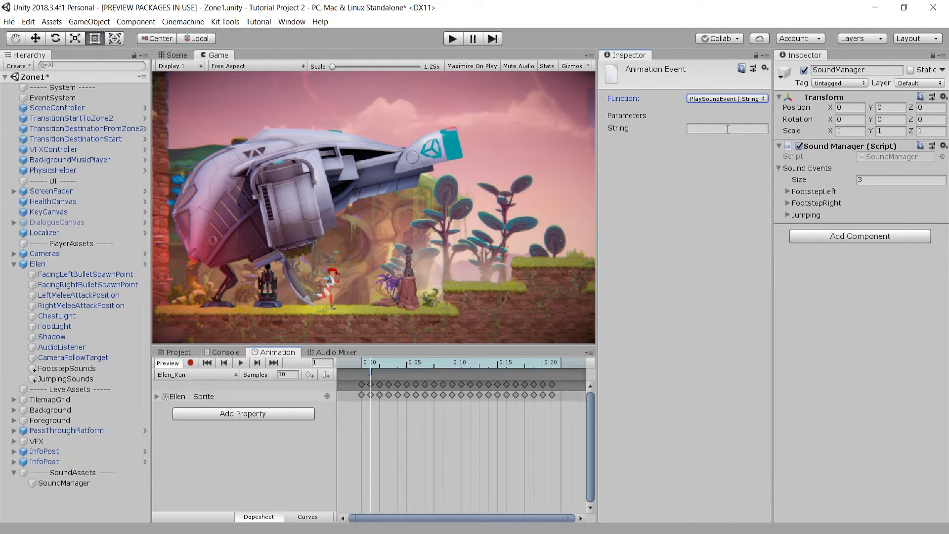
{"action": "left_click", "coordinate": [713, 127]}
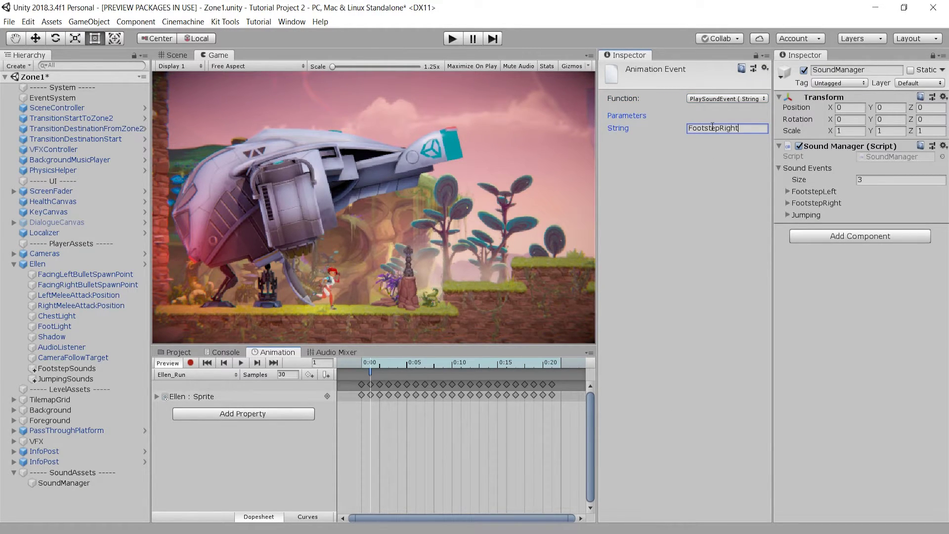
- Add an animation event at frame 12 of Ellen_Run that calls PlaySoundEvent ( String ) with FootstepLeft as its String parameter
{"action": "left_click_drag", "start_coordinate": [376, 364], "coordinate": [470, 366]}
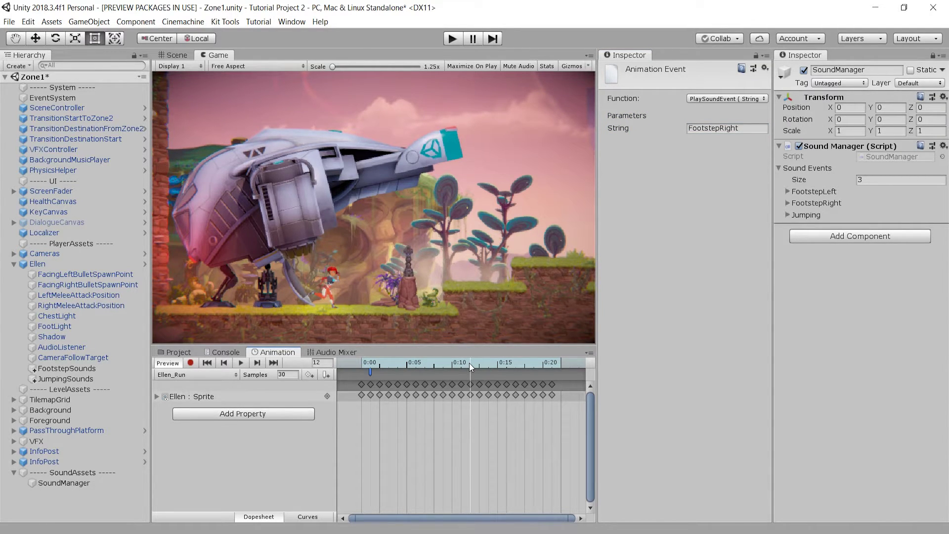
{"action": "left_click", "coordinate": [324, 376]}
{"action": "left_click", "coordinate": [705, 100]}
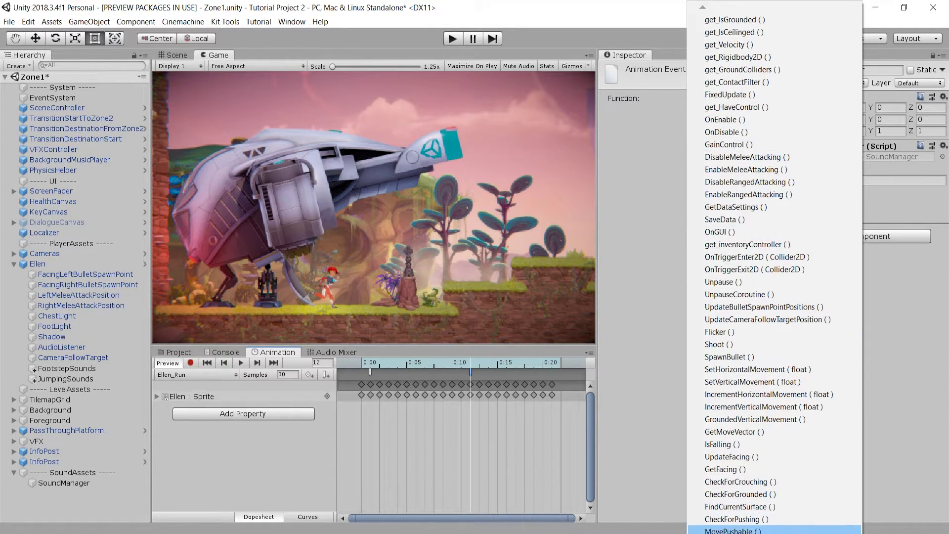
{"action": "scroll", "coordinate": [742, 276], "scroll_direction": "down", "scroll_amount": 3}
{"action": "scroll", "coordinate": [771, 277], "scroll_direction": "down", "scroll_amount": 7}
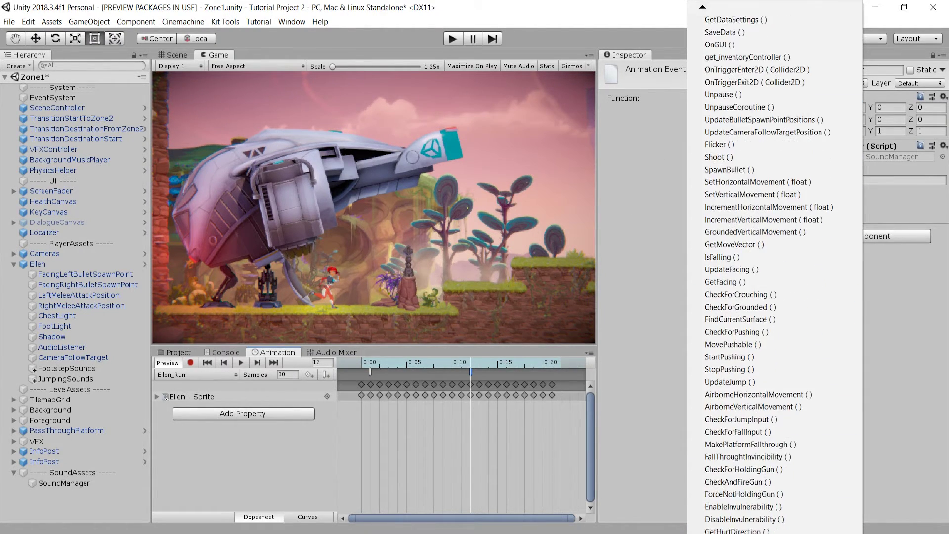
{"action": "scroll", "coordinate": [771, 277], "scroll_direction": "down", "scroll_amount": 7}
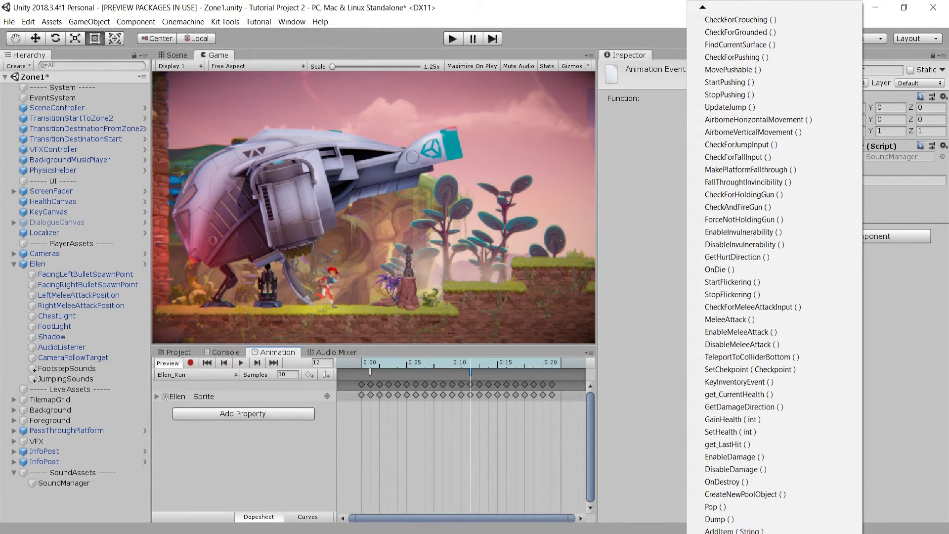
{"action": "left_click", "coordinate": [745, 507]}
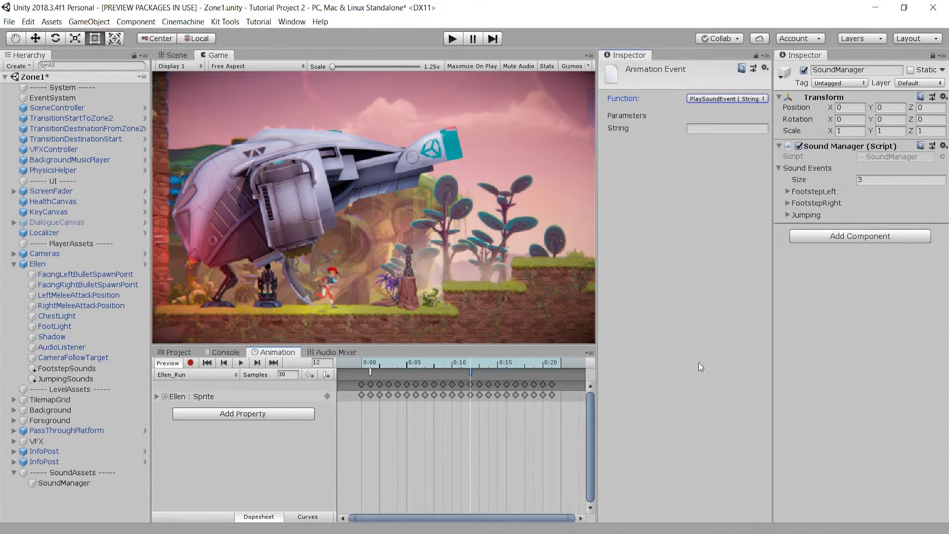
{"action": "left_click", "coordinate": [698, 127]}
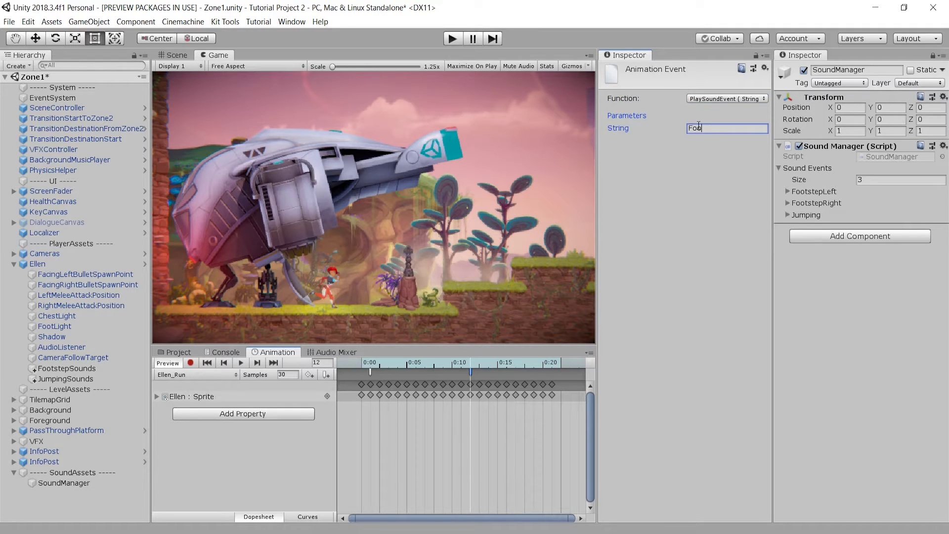
{"action": "key", "text": "Return"}
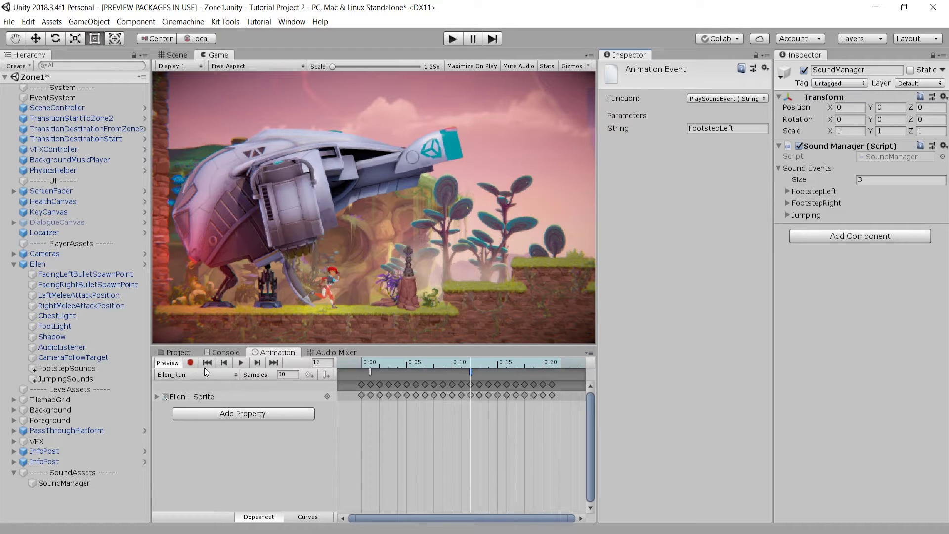
- Play-test the scene with FootstepSounds selected, running and jumping with Ellen to check the sounds, and stop play mode
{"action": "left_click", "coordinate": [74, 369]}
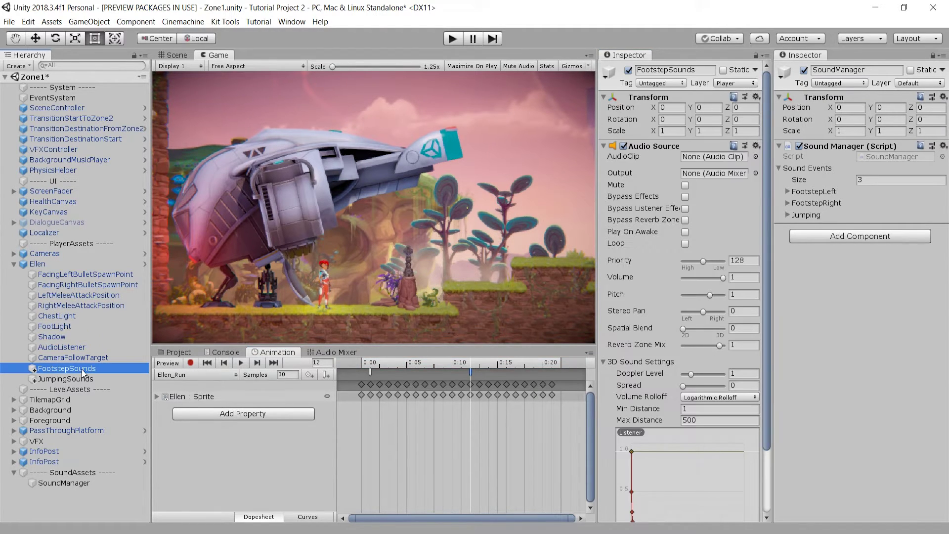
{"action": "left_click", "coordinate": [453, 40]}
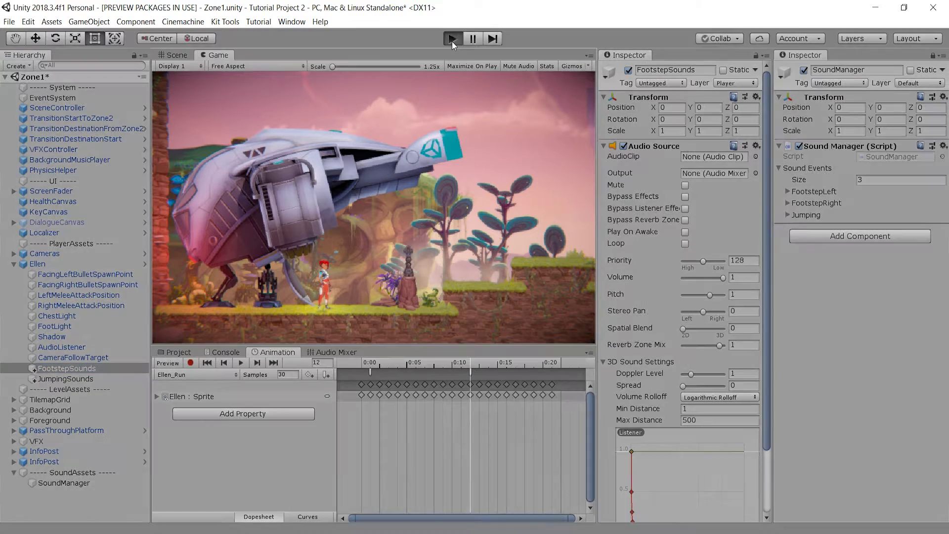
{"action": "key", "text": "d"}
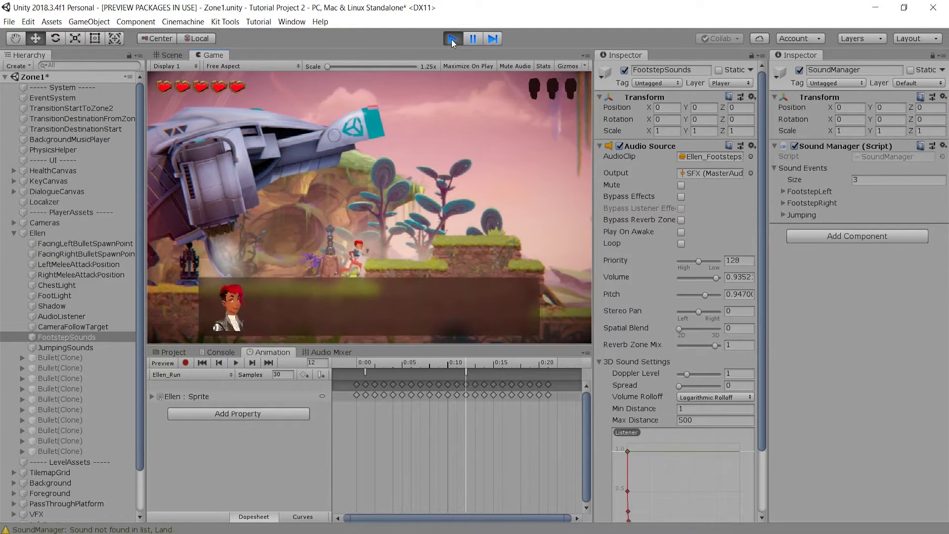
{"action": "key", "text": "d"}
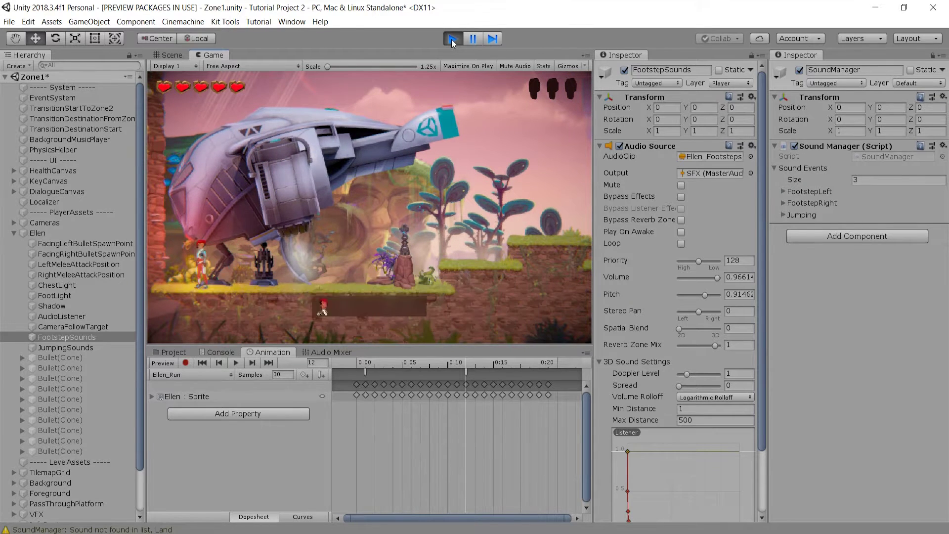
{"action": "key", "text": "d"}
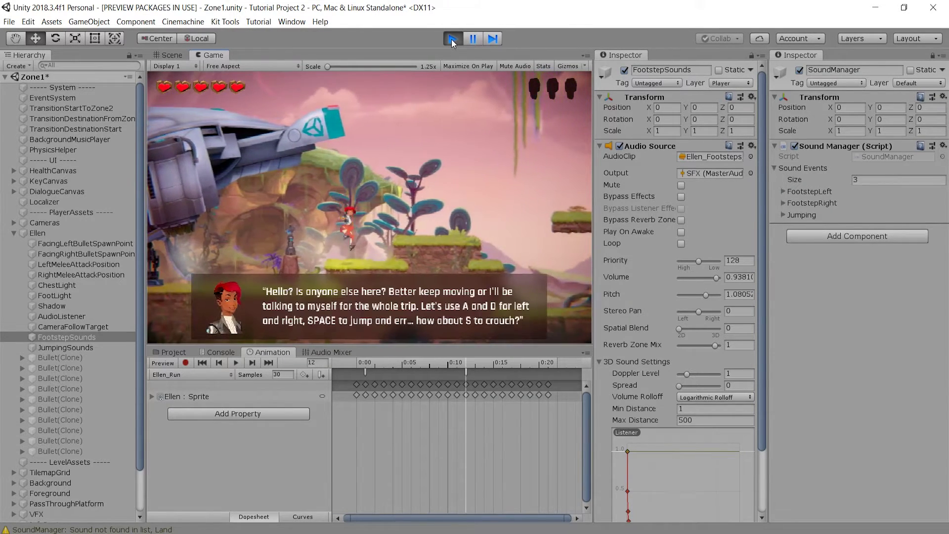
{"action": "key", "text": "space"}
{"action": "key", "text": "a"}
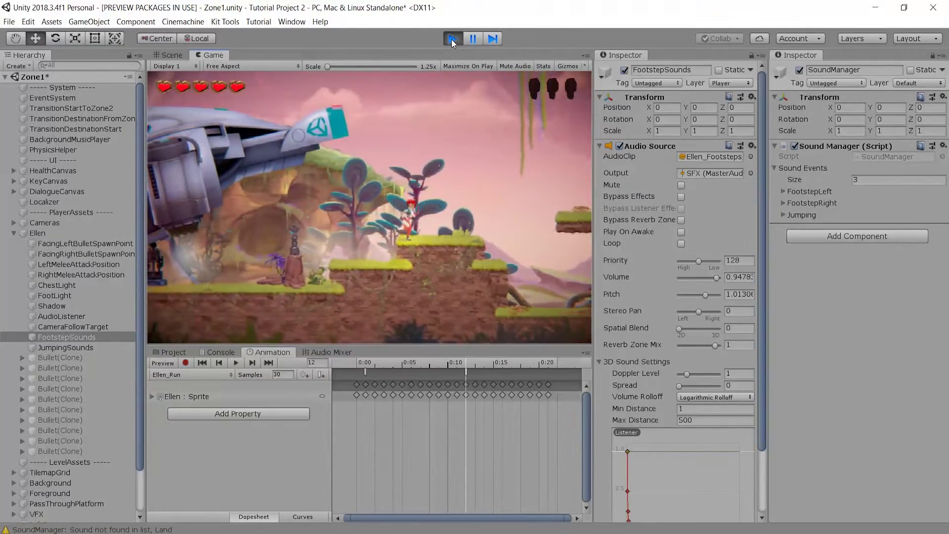
{"action": "key", "text": "d"}
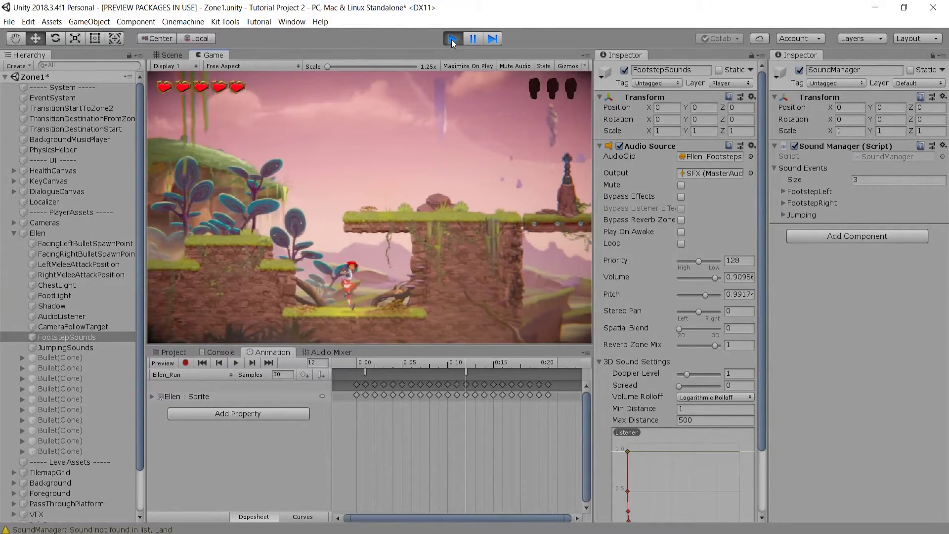
{"action": "key", "text": "a"}
{"action": "key", "text": "space"}
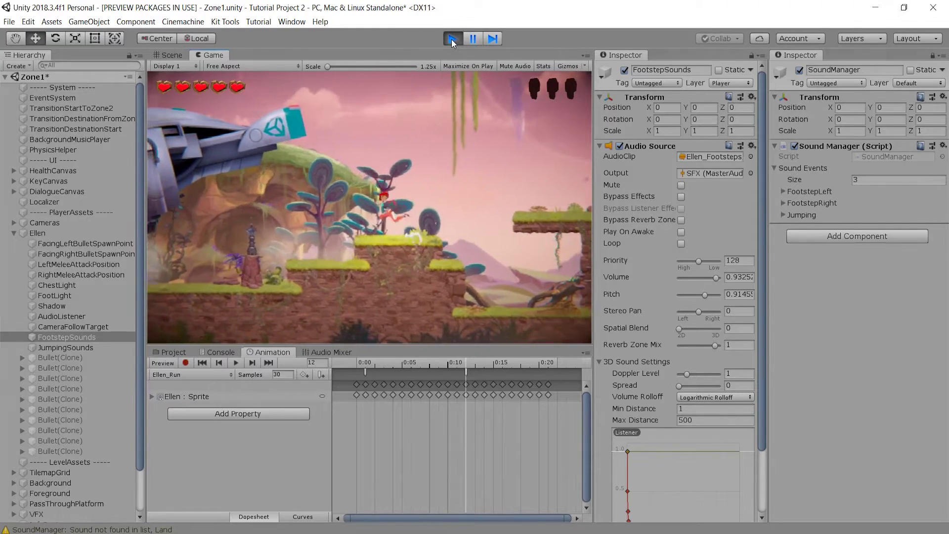
{"action": "key", "text": "a"}
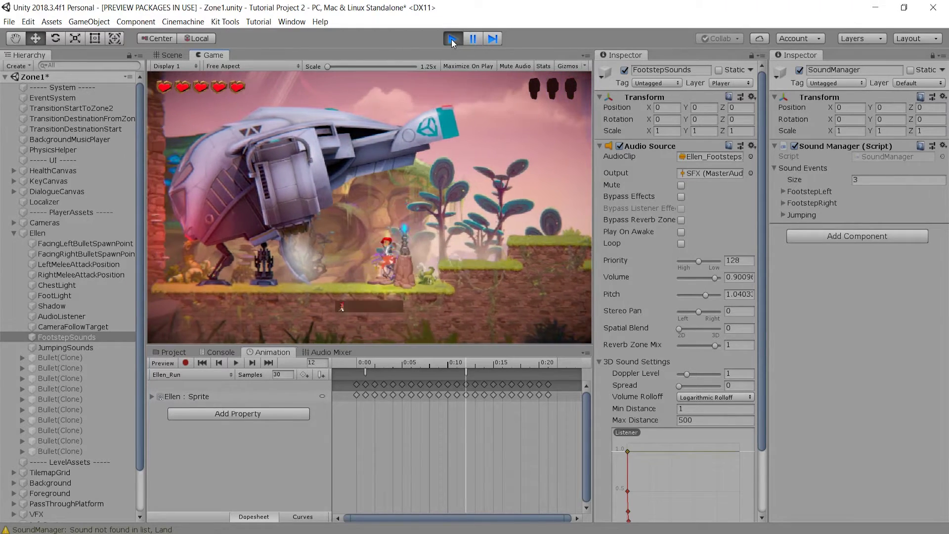
{"action": "key", "text": "d"}
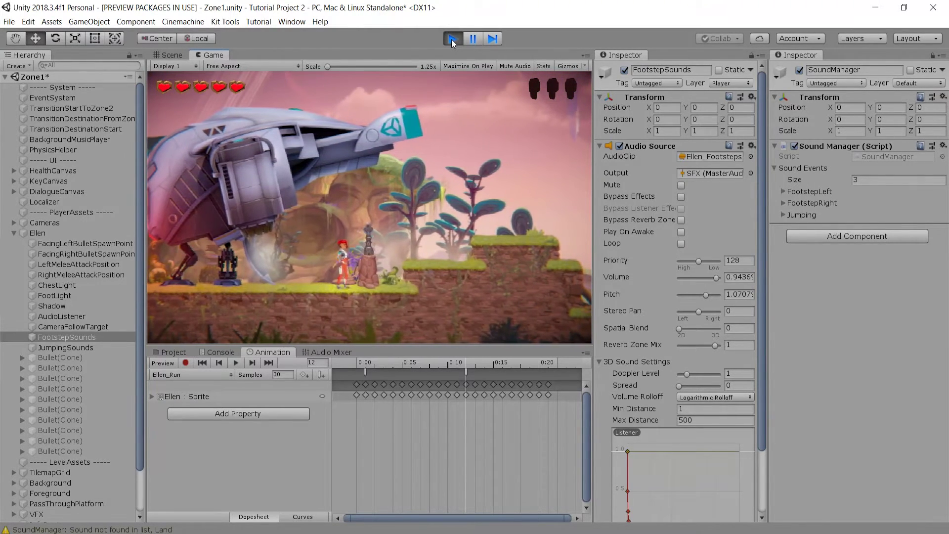
{"action": "left_click", "coordinate": [451, 39]}
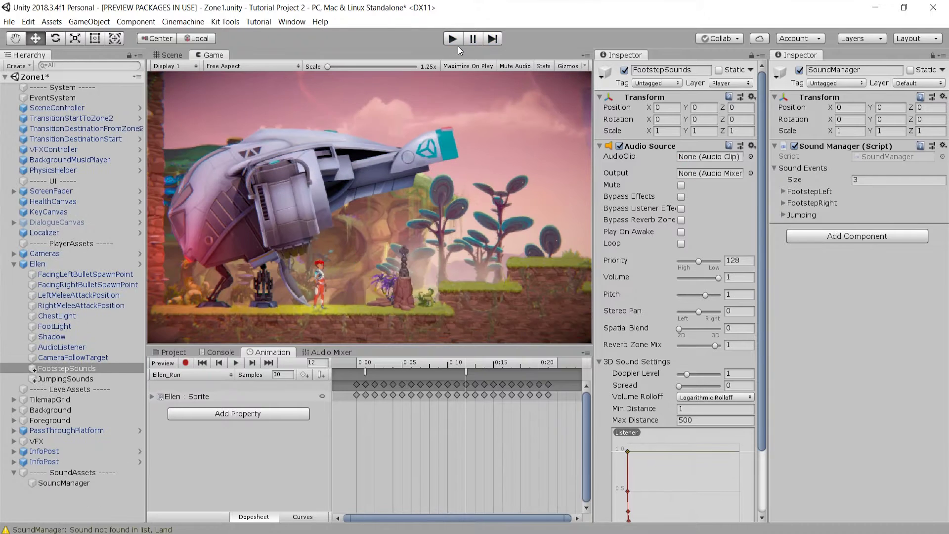
- Increase SoundManager's Sound Events size to 4 and name the new sound event Clothes
{"action": "left_click", "coordinate": [862, 180]}
{"action": "type", "text": "4"}
{"action": "key", "text": "Return"}
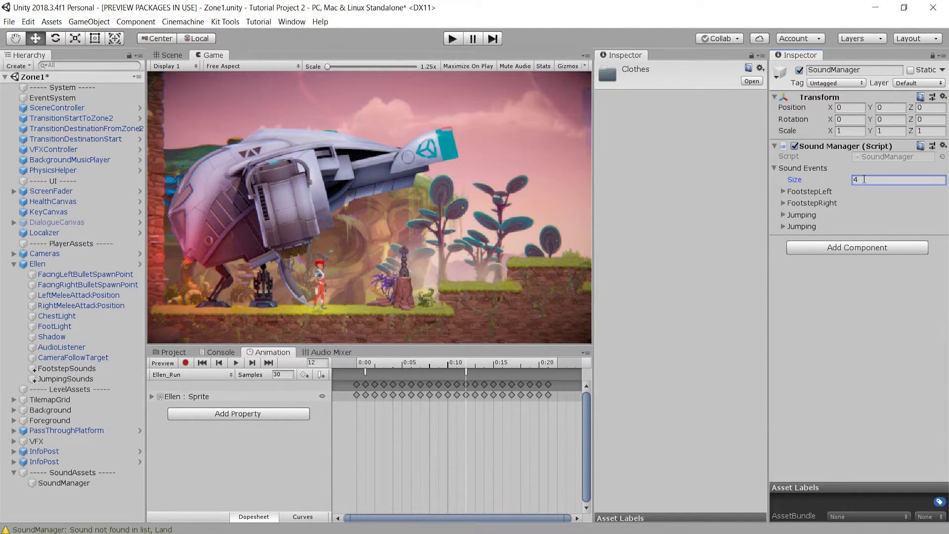
{"action": "left_click", "coordinate": [783, 226]}
{"action": "left_click", "coordinate": [890, 240]}
{"action": "type", "text": "Clothes"}
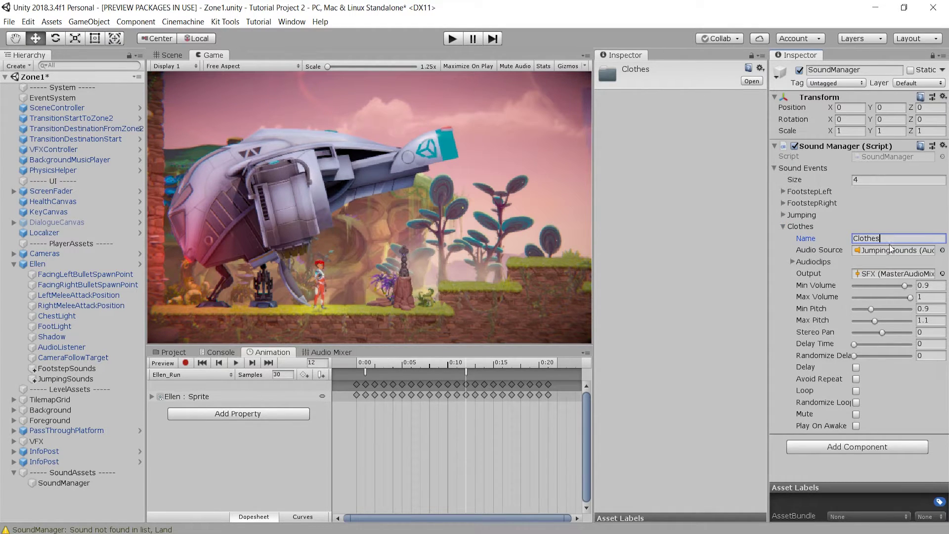
- Add the clips Ellen_Foley_Gak_v01 to Ellen_Foley_Gak_v09 from the Locomotion/Clothes folder to the Clothes event's Audioclips
{"action": "left_click", "coordinate": [169, 352]}
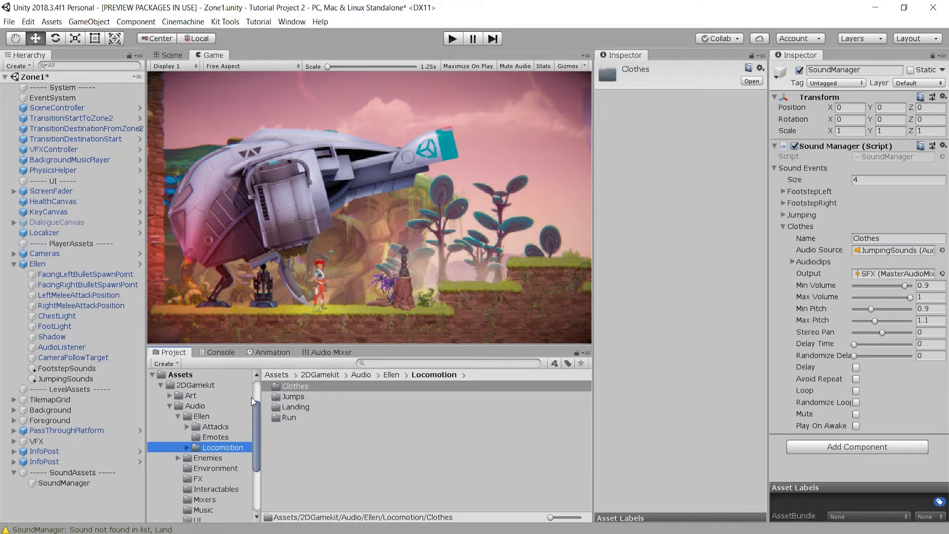
{"action": "double_click", "coordinate": [300, 386]}
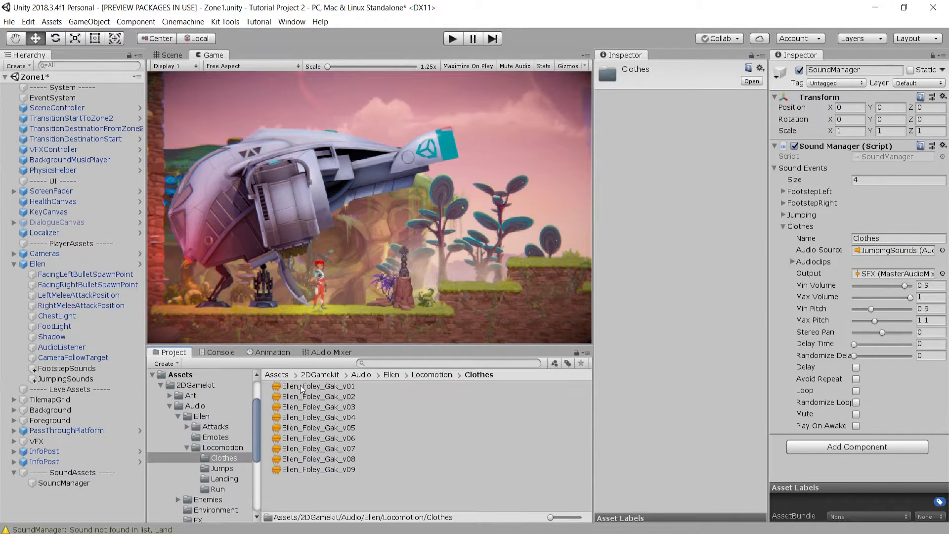
{"action": "left_click", "coordinate": [334, 385]}
{"action": "left_click", "coordinate": [340, 467], "text": "shift"}
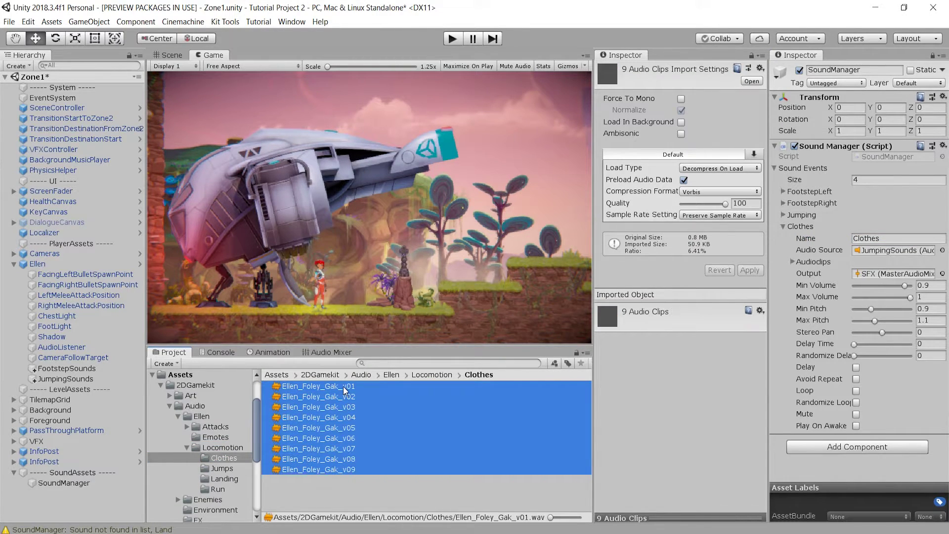
{"action": "left_click_drag", "start_coordinate": [345, 390], "coordinate": [882, 263]}
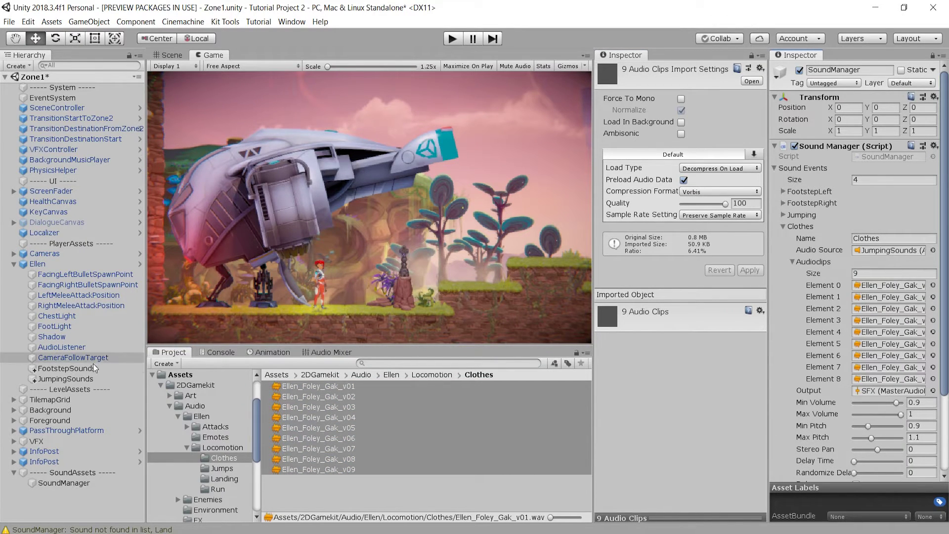
- Duplicate the JumpingSounds object under Ellen and rename the copy ClotheSounds
{"action": "left_click", "coordinate": [67, 379]}
{"action": "key", "text": "ctrl+d"}
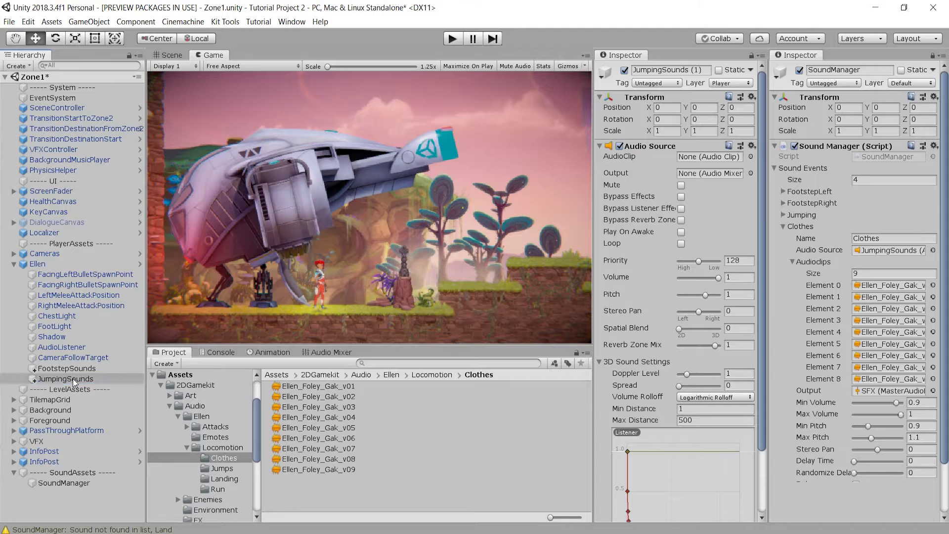
{"action": "key", "text": "F2"}
{"action": "type", "text": "C"}
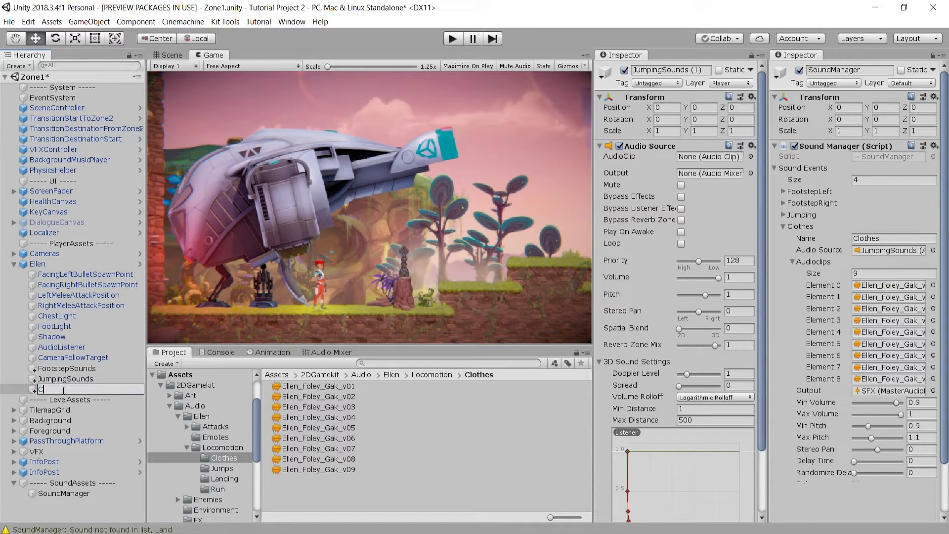
{"action": "type", "text": "lotheSounds"}
{"action": "key", "text": "Return"}
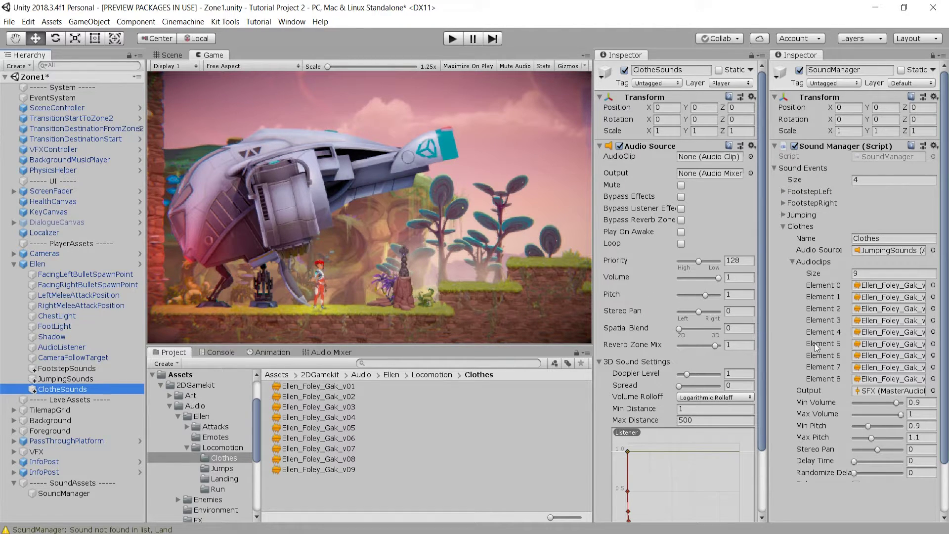
- Review the Clothes sound event's settings in SoundManager and collapse its Audioclips list and the event
{"action": "scroll", "coordinate": [809, 363], "scroll_direction": "down", "scroll_amount": 3}
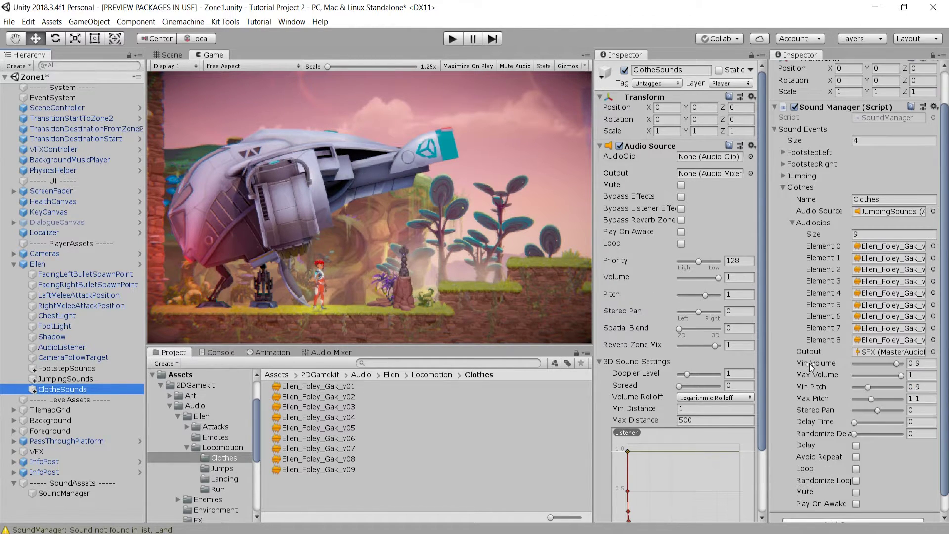
{"action": "left_click", "coordinate": [793, 223]}
{"action": "left_click", "coordinate": [783, 226]}
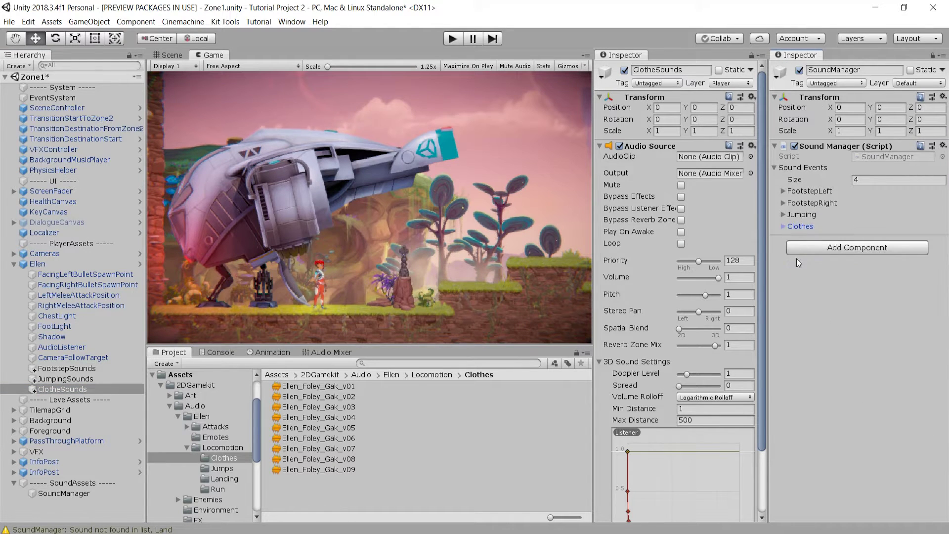
- Set the Soundnames size to 4 in Ellen's Sound Player script and name Element 3 Clothes
{"action": "left_click", "coordinate": [37, 264]}
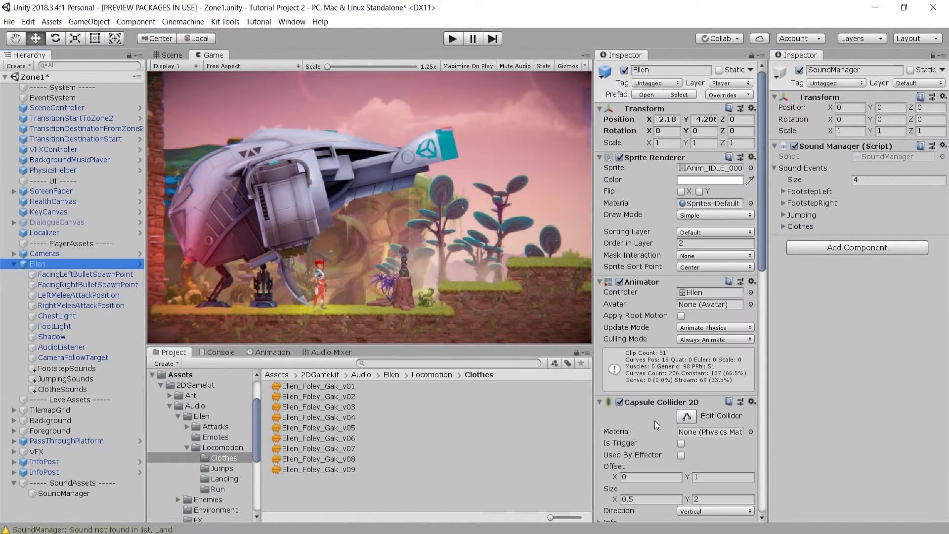
{"action": "scroll", "coordinate": [654, 416], "scroll_direction": "down", "scroll_amount": 10}
{"action": "scroll", "coordinate": [653, 425], "scroll_direction": "down", "scroll_amount": 10}
{"action": "left_click", "coordinate": [688, 412]}
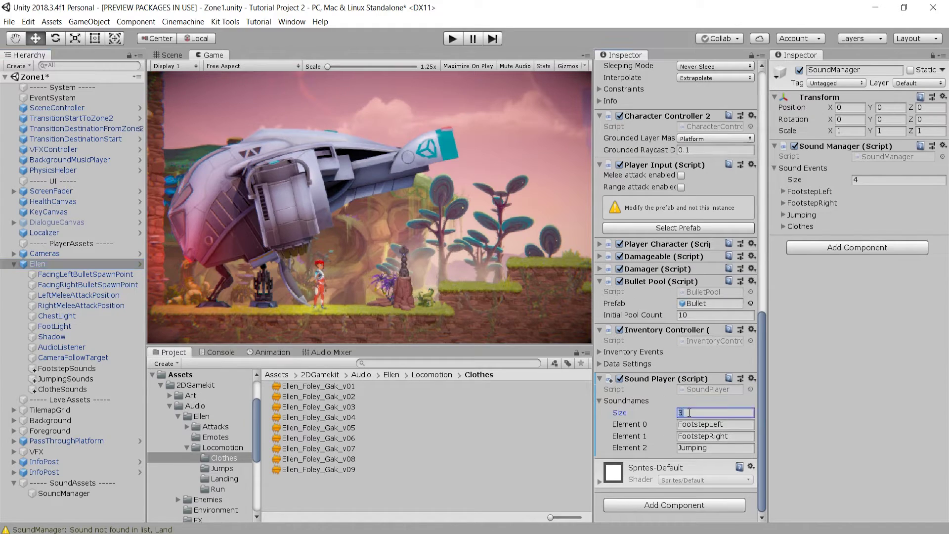
{"action": "type", "text": "4"}
{"action": "key", "text": "Return"}
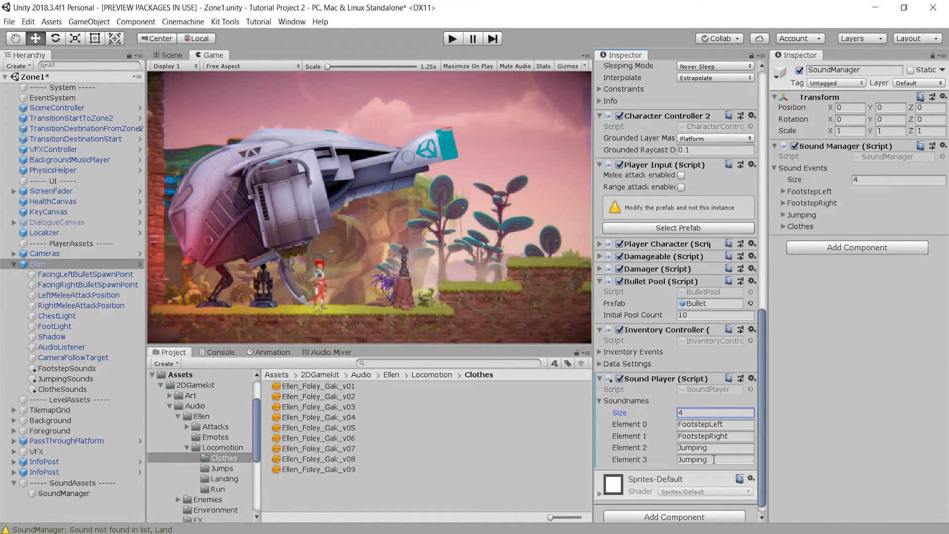
{"action": "left_click", "coordinate": [714, 459]}
{"action": "type", "text": "Clothes"}
- Return to the Ellen_Run animation and add an animation event at frame 0
{"action": "left_click", "coordinate": [273, 352]}
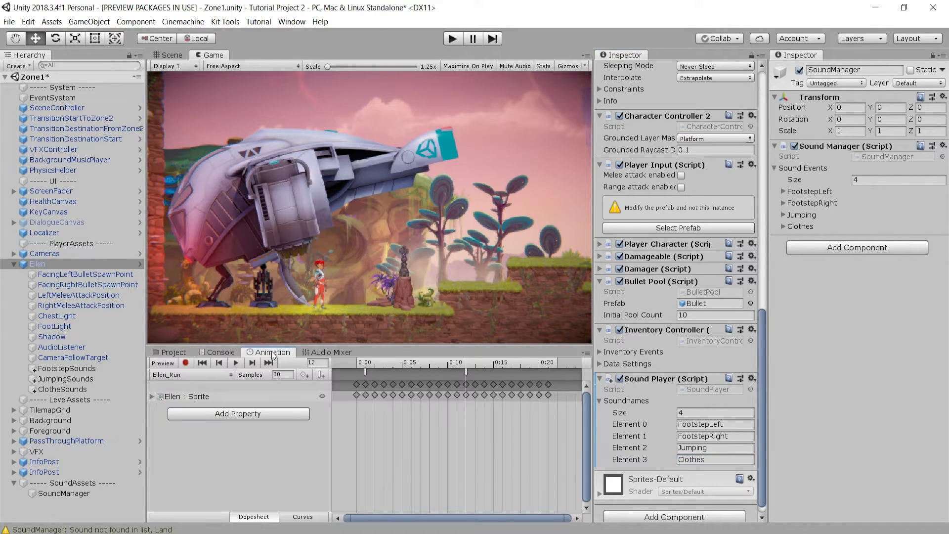
{"action": "left_click", "coordinate": [355, 364]}
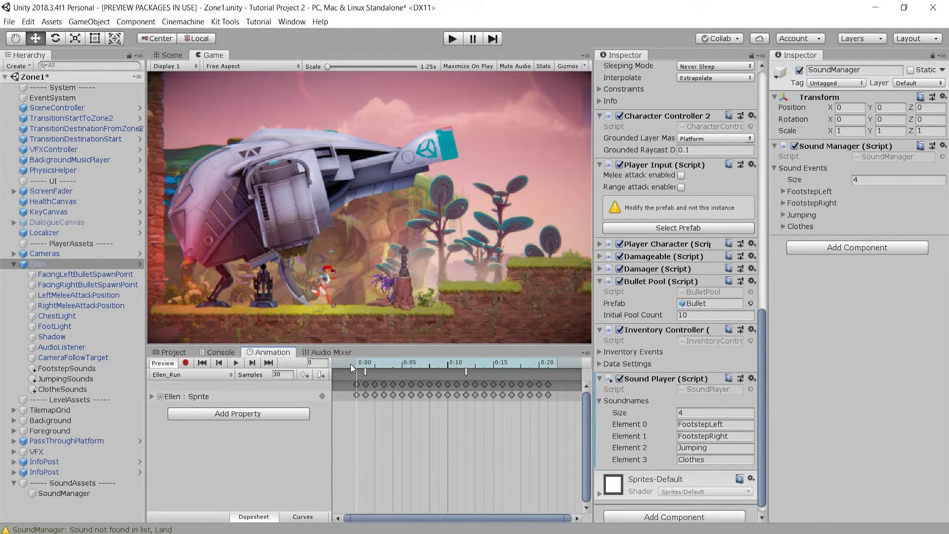
{"action": "left_click", "coordinate": [320, 375]}
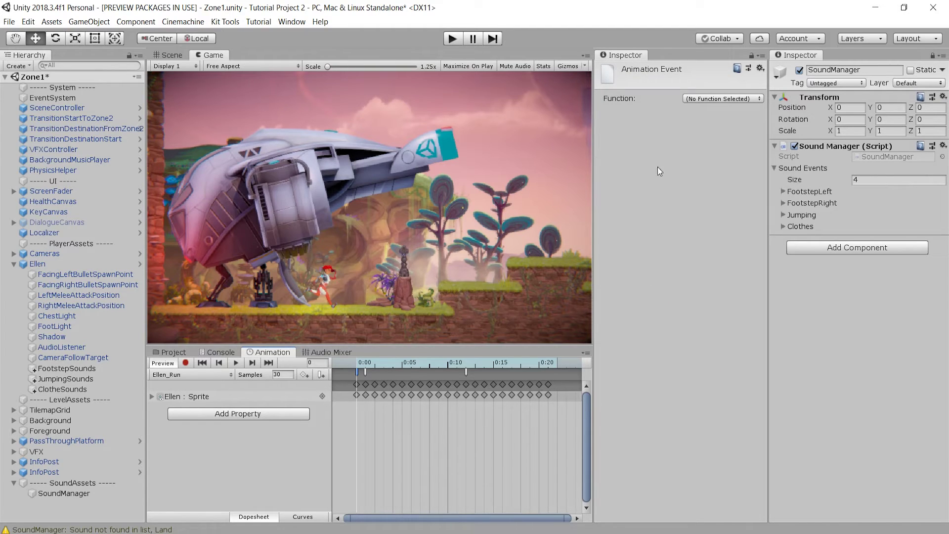
- Set the Ellen_Run animation event at frame 0 to call PlaySoundEvent with the string Clothes
{"action": "left_click", "coordinate": [716, 100]}
{"action": "scroll", "coordinate": [771, 494], "scroll_direction": "down", "scroll_amount": 5}
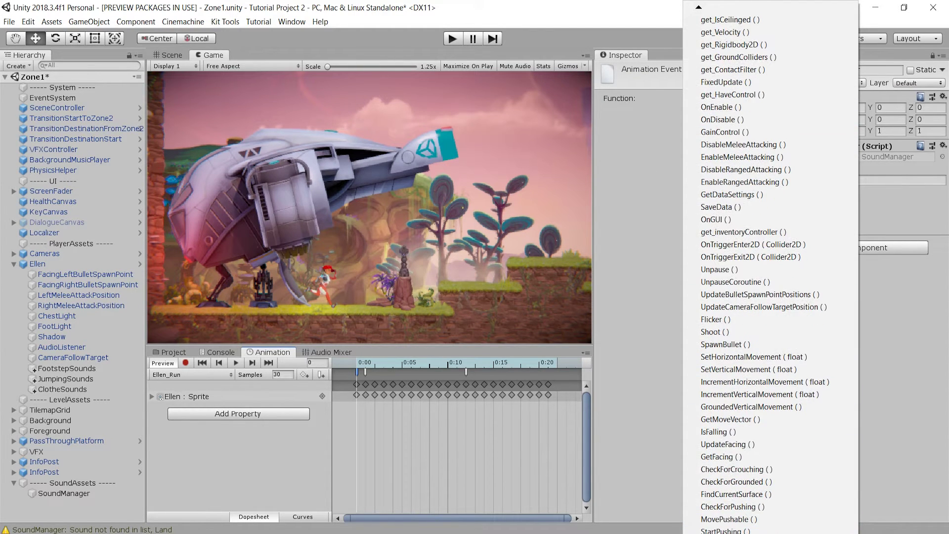
{"action": "scroll", "coordinate": [764, 275], "scroll_direction": "down", "scroll_amount": 7}
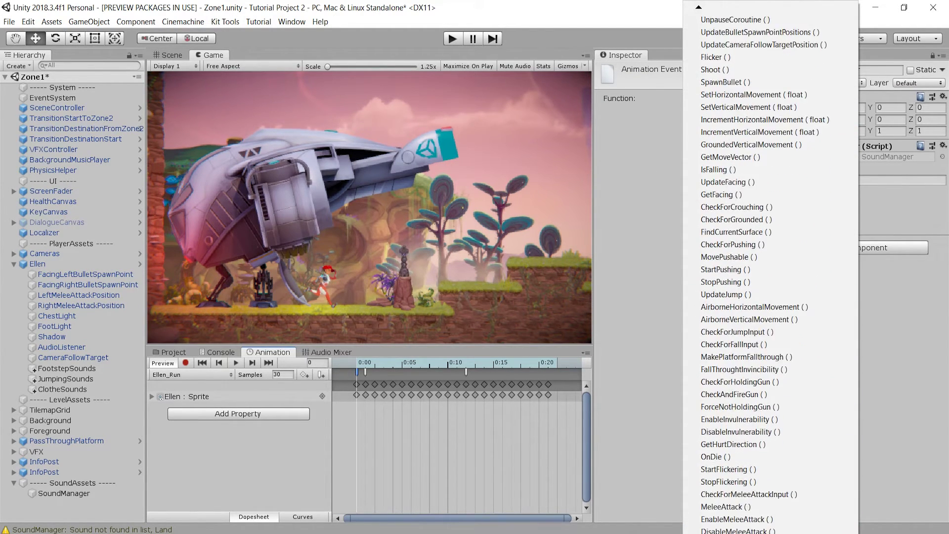
{"action": "scroll", "coordinate": [771, 275], "scroll_direction": "down", "scroll_amount": 6}
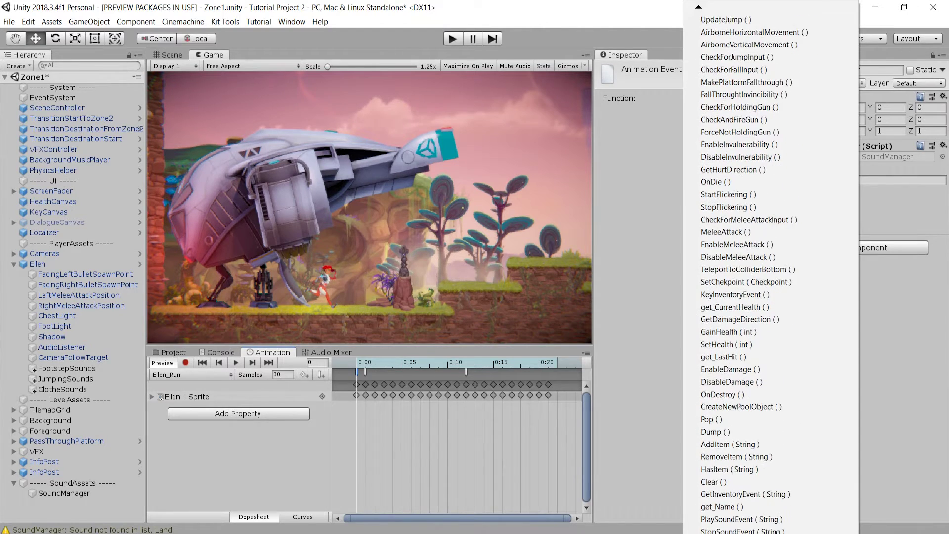
{"action": "left_click", "coordinate": [727, 507]}
{"action": "left_click", "coordinate": [709, 132]}
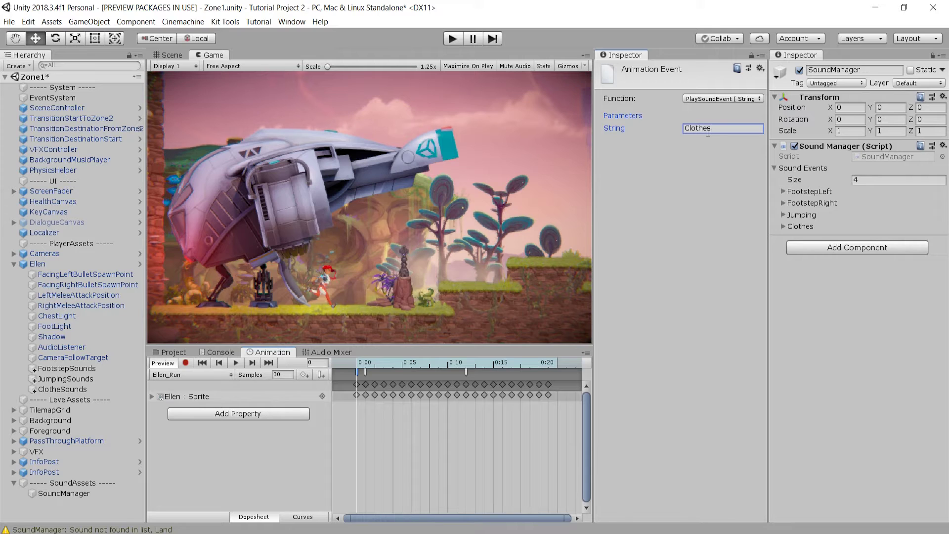
- Add an animation event at frame 10 of Ellen_Run that calls PlaySoundEvent with the string Clothes
{"action": "left_click_drag", "start_coordinate": [376, 367], "coordinate": [446, 366]}
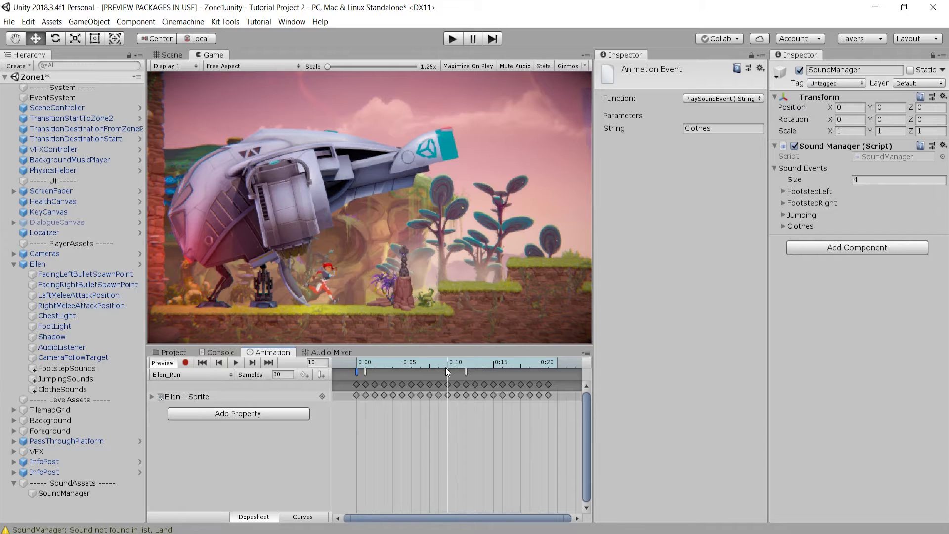
{"action": "left_click", "coordinate": [321, 374]}
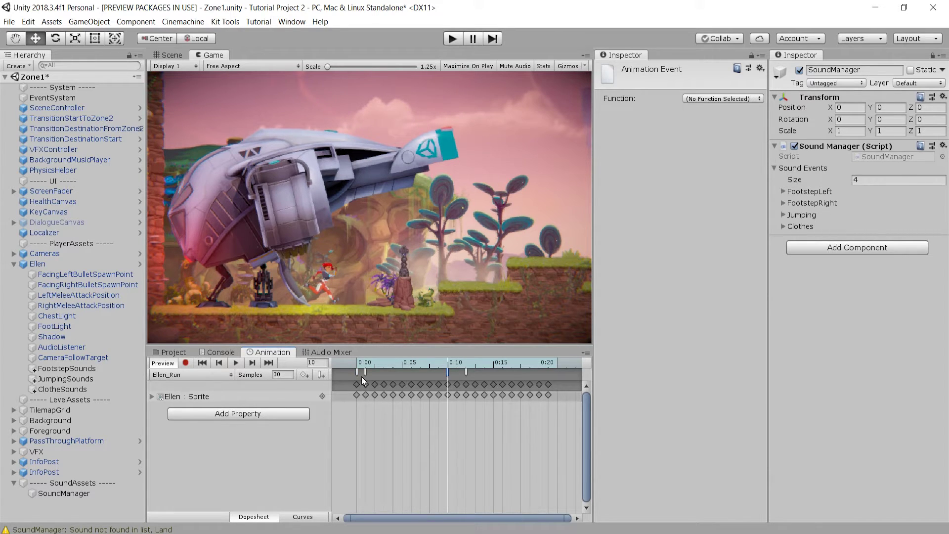
{"action": "left_click", "coordinate": [741, 99]}
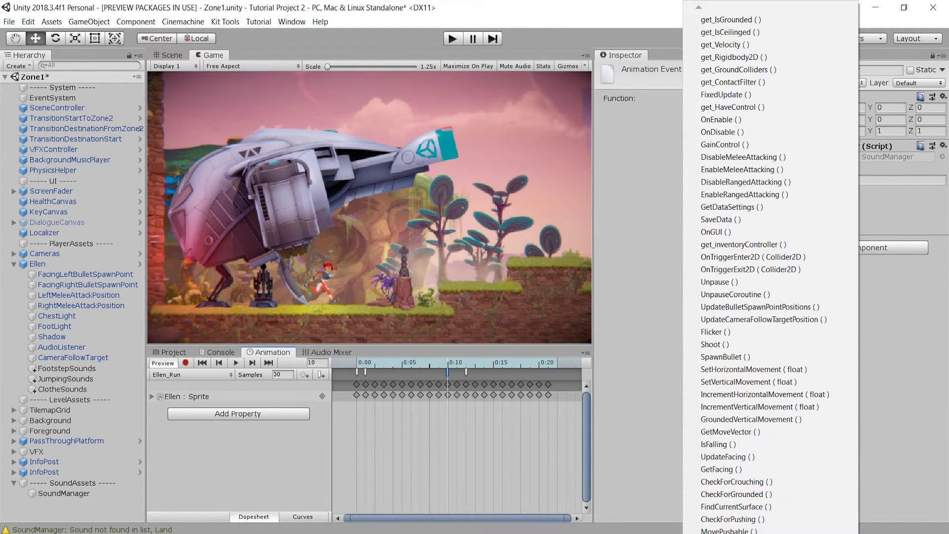
{"action": "scroll", "coordinate": [722, 528], "scroll_direction": "down", "scroll_amount": 1}
{"action": "scroll", "coordinate": [722, 528], "scroll_direction": "down", "scroll_amount": 7}
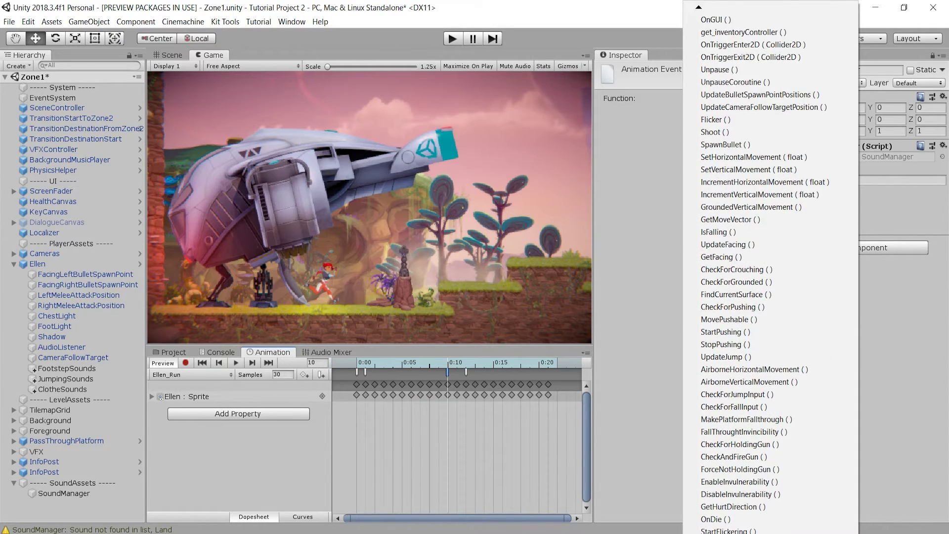
{"action": "scroll", "coordinate": [721, 528], "scroll_direction": "down", "scroll_amount": 7}
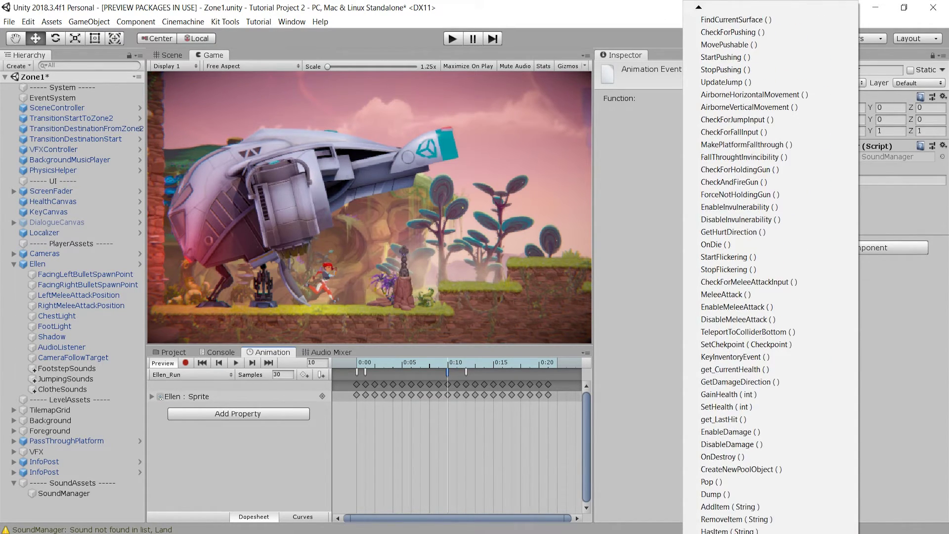
{"action": "left_click", "coordinate": [716, 506]}
{"action": "left_click", "coordinate": [706, 129]}
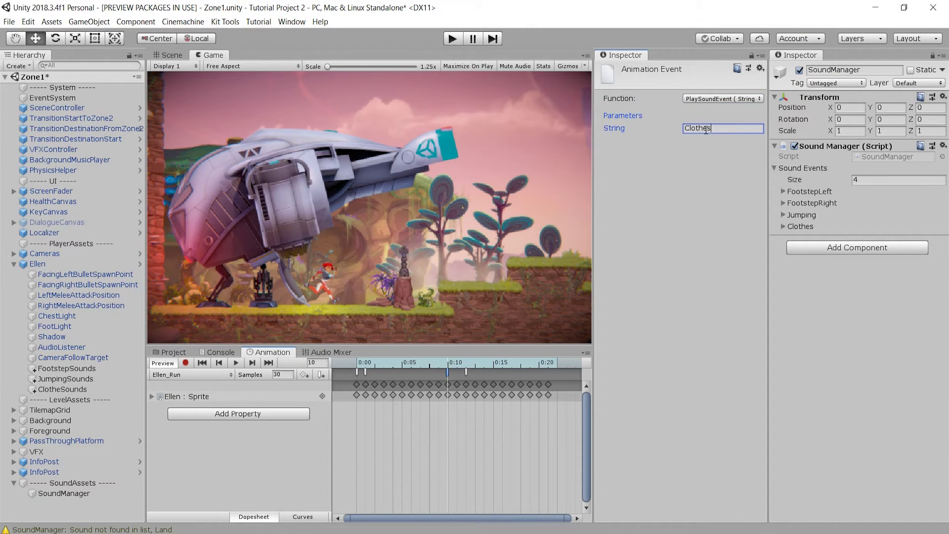
- Select the ClotheSounds object under Ellen and assign it as the Audio Source of SoundManager's Clothes event
{"action": "left_click", "coordinate": [630, 331]}
{"action": "left_click", "coordinate": [85, 391]}
{"action": "left_click", "coordinate": [592, 258]}
{"action": "left_click_drag", "start_coordinate": [592, 258], "coordinate": [553, 259]}
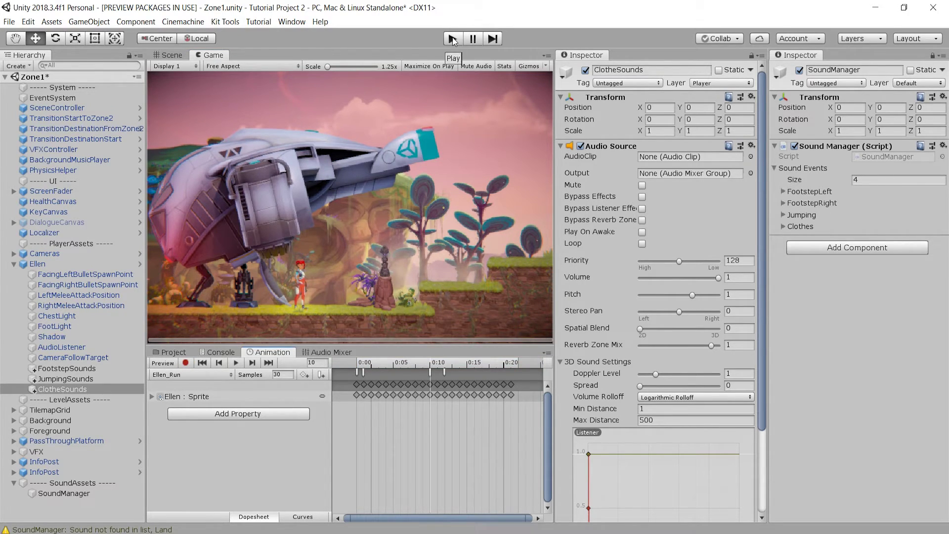
{"action": "left_click", "coordinate": [783, 227]}
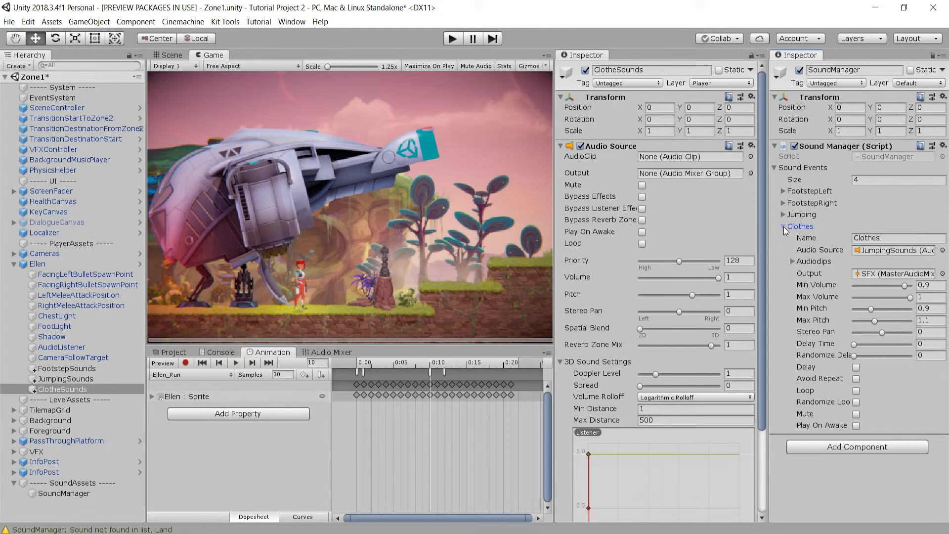
{"action": "left_click", "coordinate": [942, 250]}
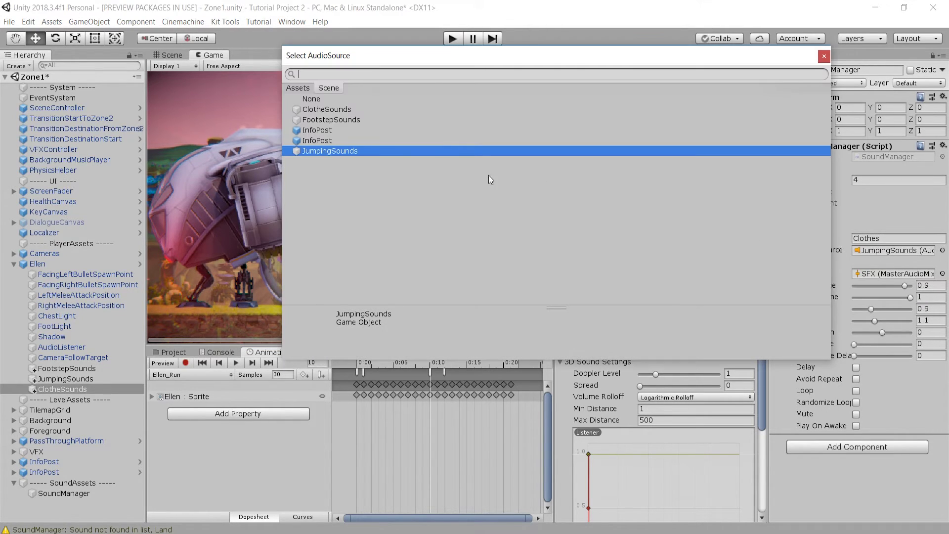
{"action": "double_click", "coordinate": [331, 109]}
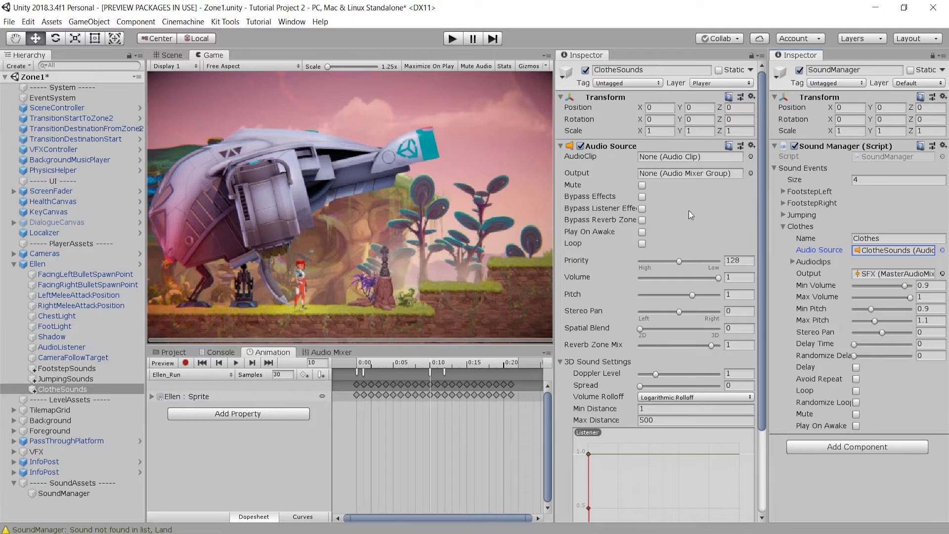
- Play-test the scene by running Ellen back and forth to check the clothes sounds, and stop the game
{"action": "left_click", "coordinate": [452, 40]}
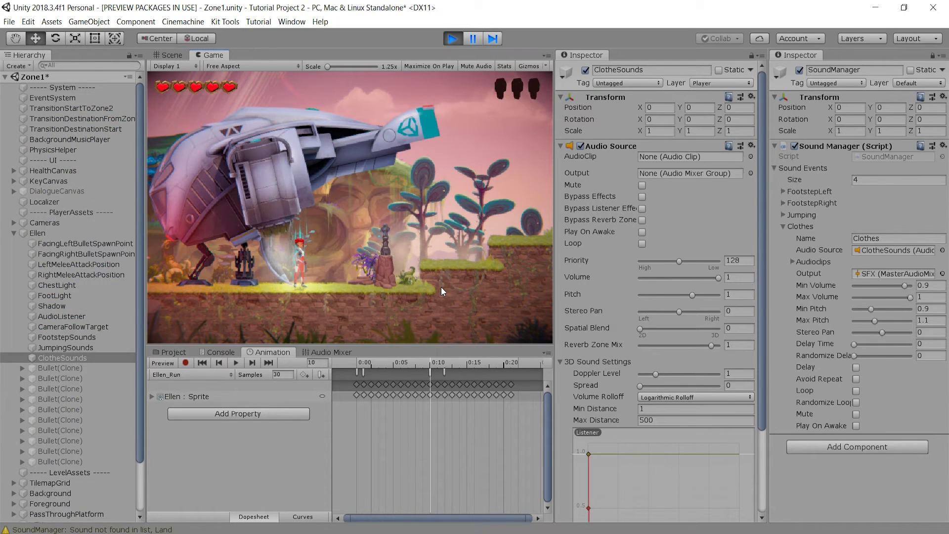
{"action": "key", "text": "d"}
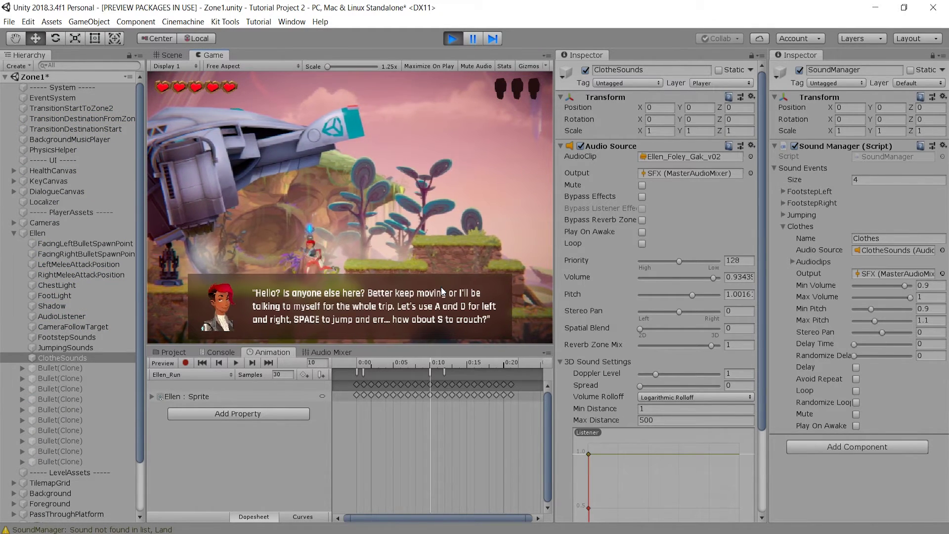
{"action": "key", "text": "d"}
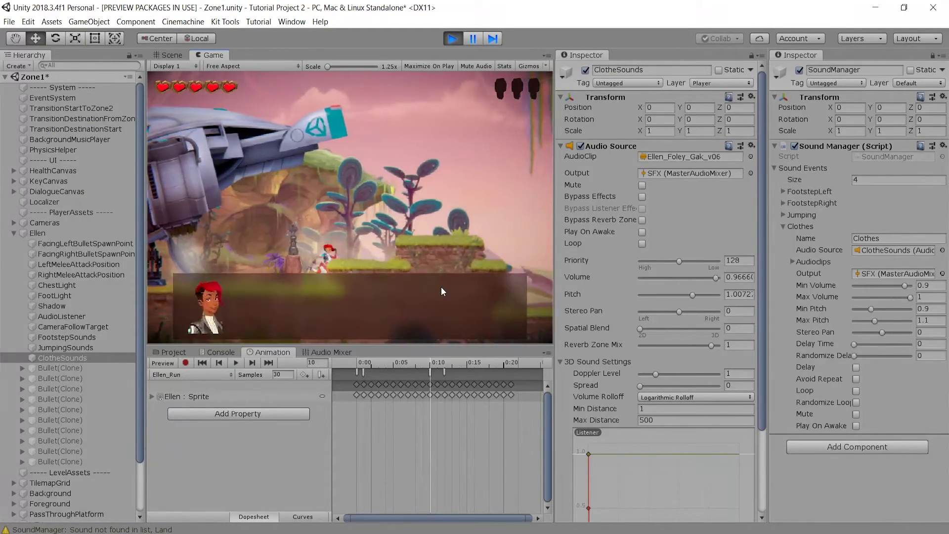
{"action": "key", "text": "a"}
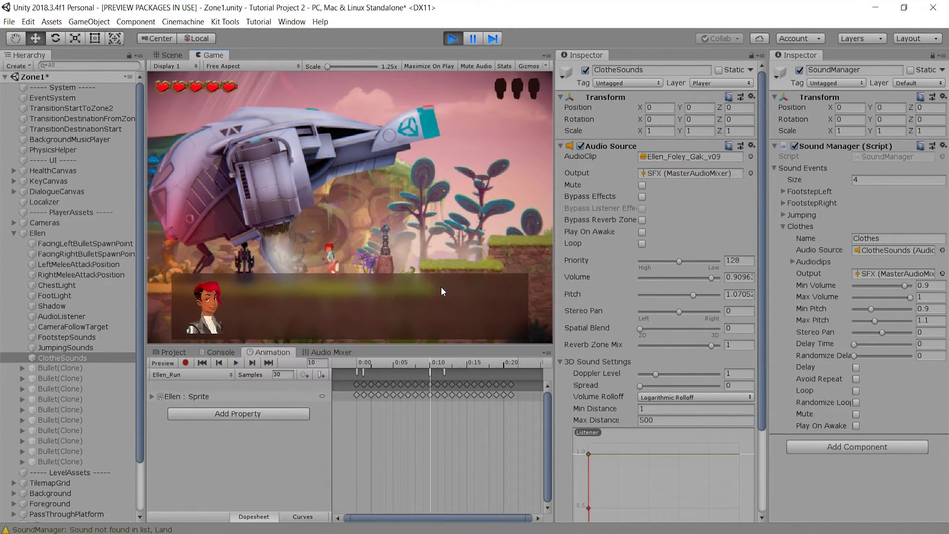
{"action": "key", "text": "d"}
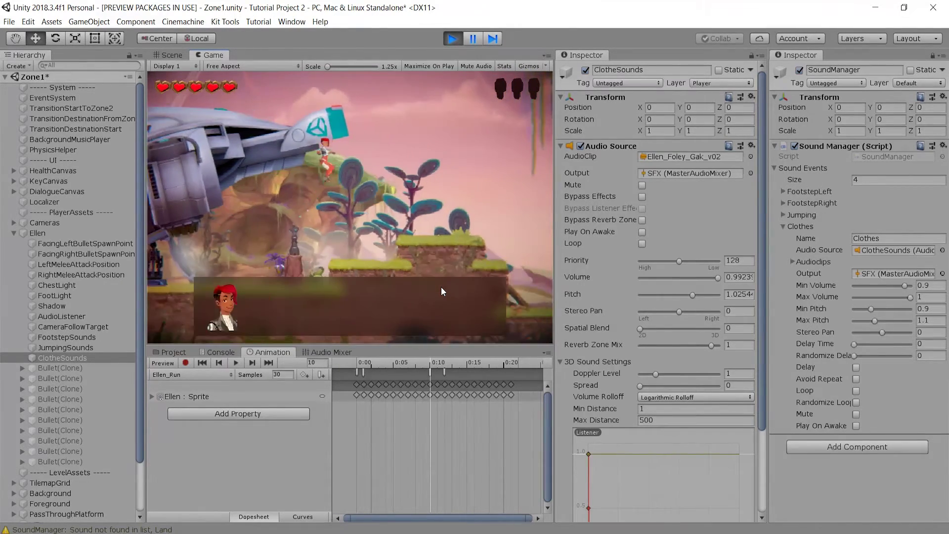
{"action": "key", "text": "a"}
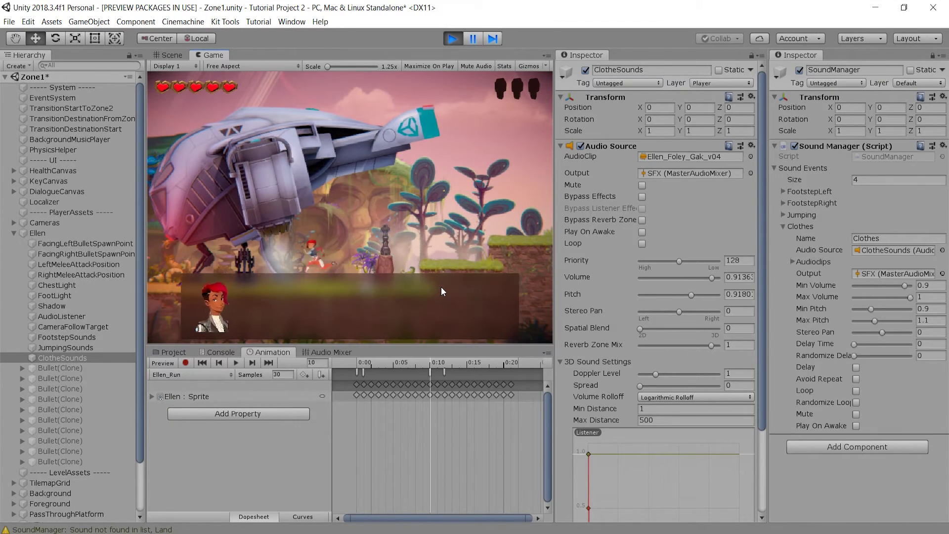
{"action": "key", "text": "d"}
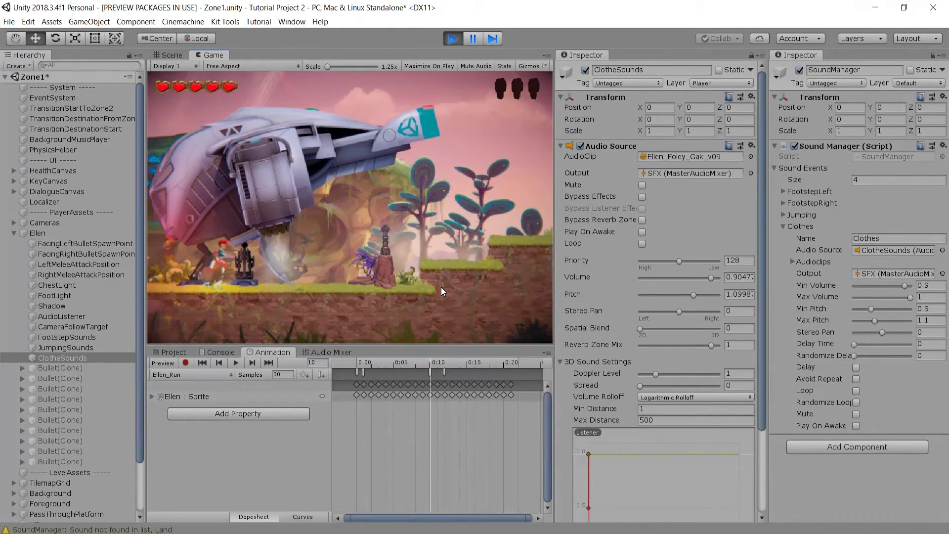
{"action": "key", "text": "d"}
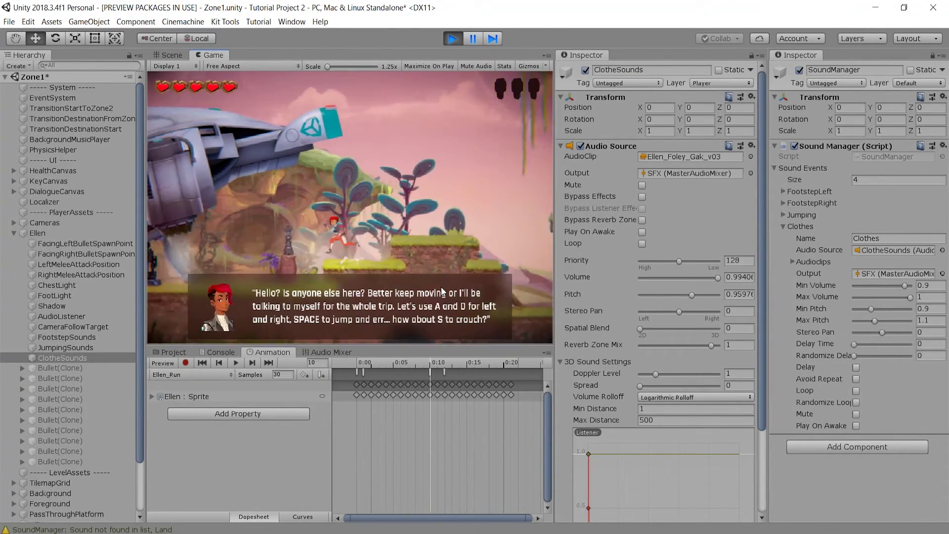
{"action": "key", "text": "a"}
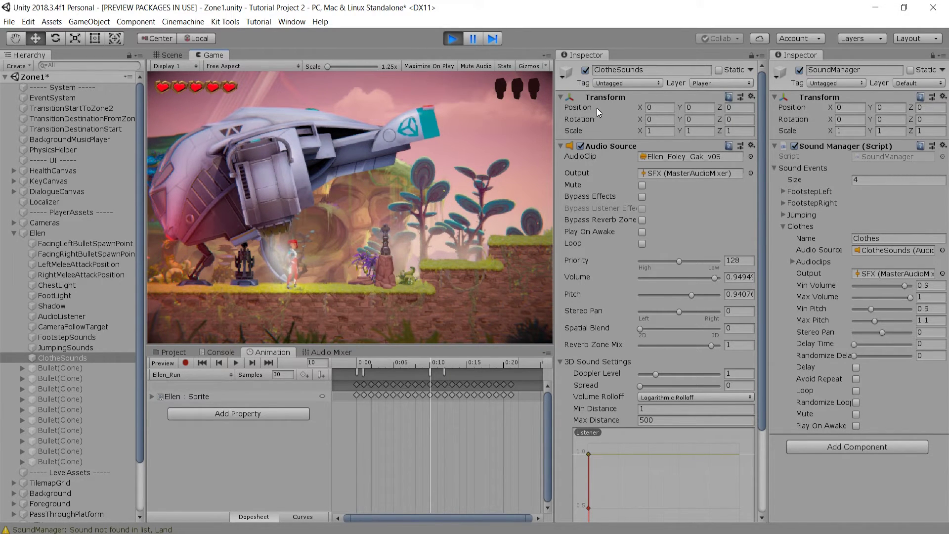
{"action": "key", "text": "ctrl+p"}
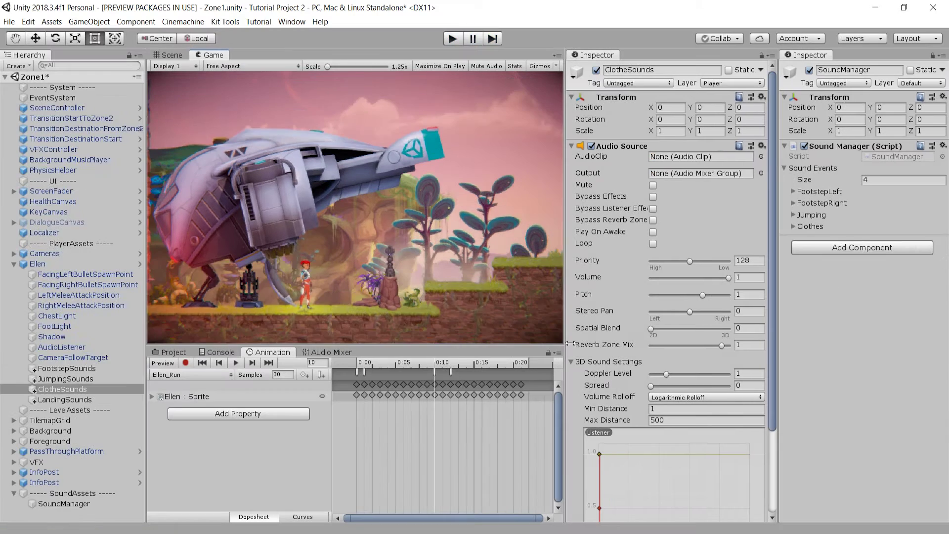
- Enable Avoid Repeat for the FootstepLeft and FootstepRight sound events in SoundManager
{"action": "left_click", "coordinate": [793, 191]}
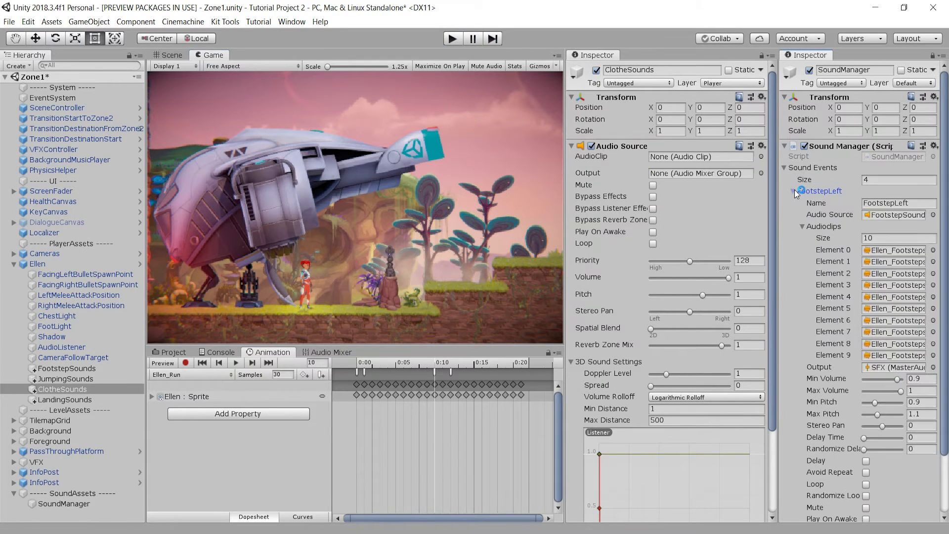
{"action": "scroll", "coordinate": [850, 457], "scroll_direction": "down", "scroll_amount": 2}
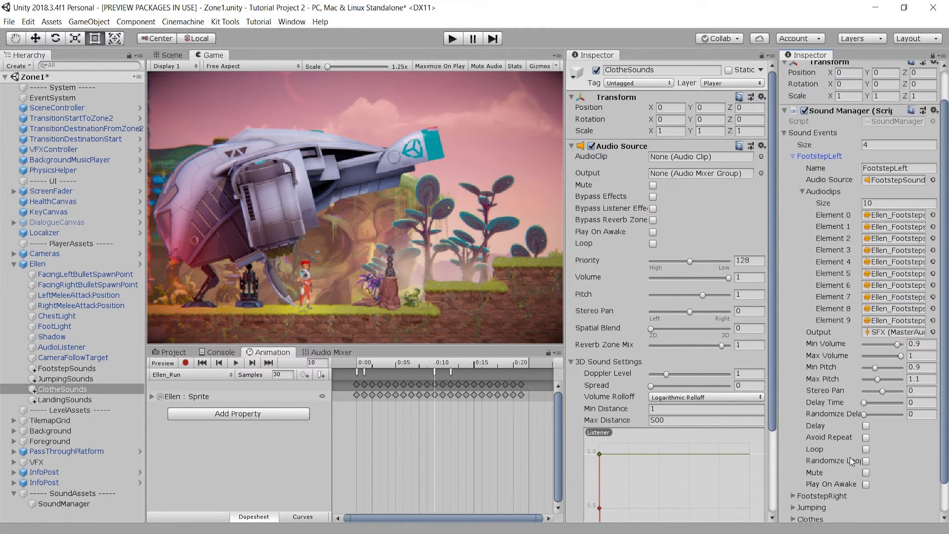
{"action": "left_click", "coordinate": [866, 437]}
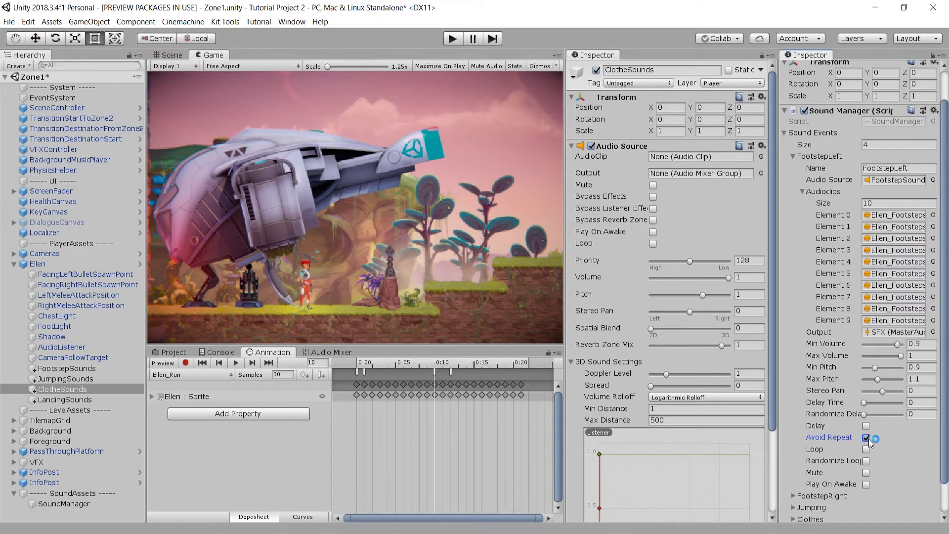
{"action": "left_click", "coordinate": [794, 157]}
{"action": "left_click", "coordinate": [793, 203]}
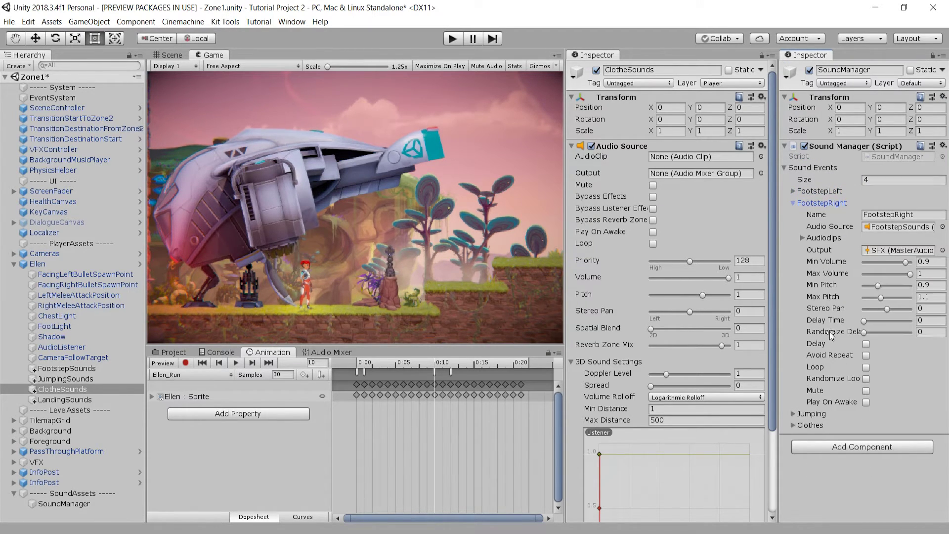
{"action": "left_click", "coordinate": [866, 355]}
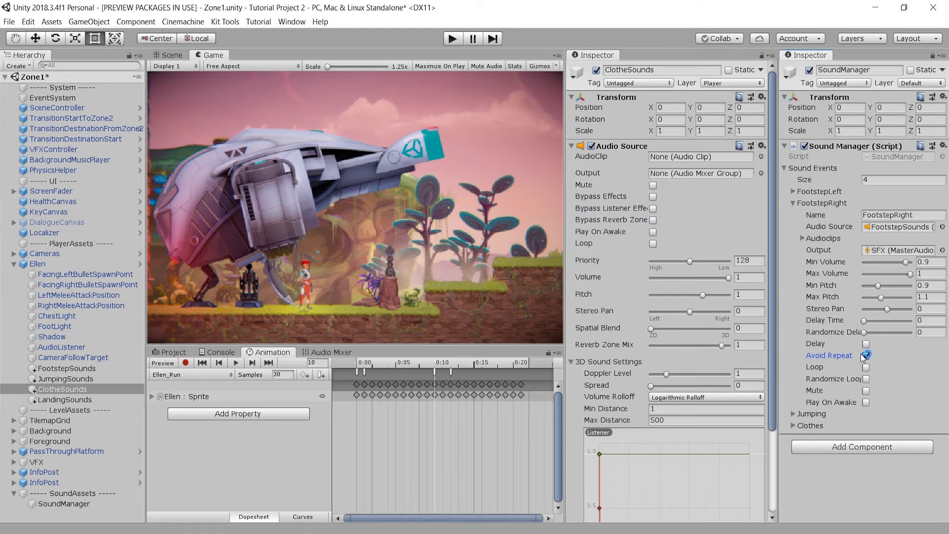
{"action": "left_click", "coordinate": [794, 203]}
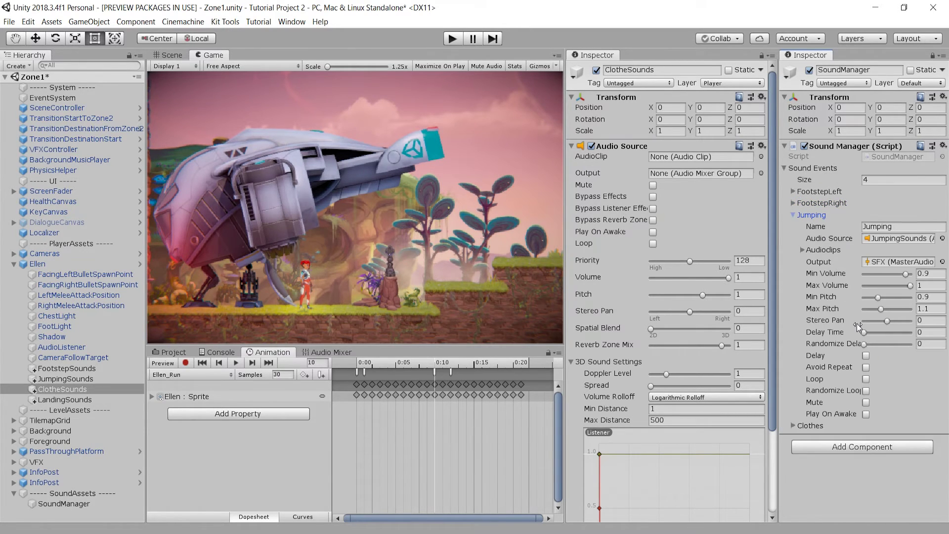
- Collapse the Jumping event, enable Avoid Repeat for the Clothes sound event, and collapse it too
{"action": "left_click", "coordinate": [794, 215]}
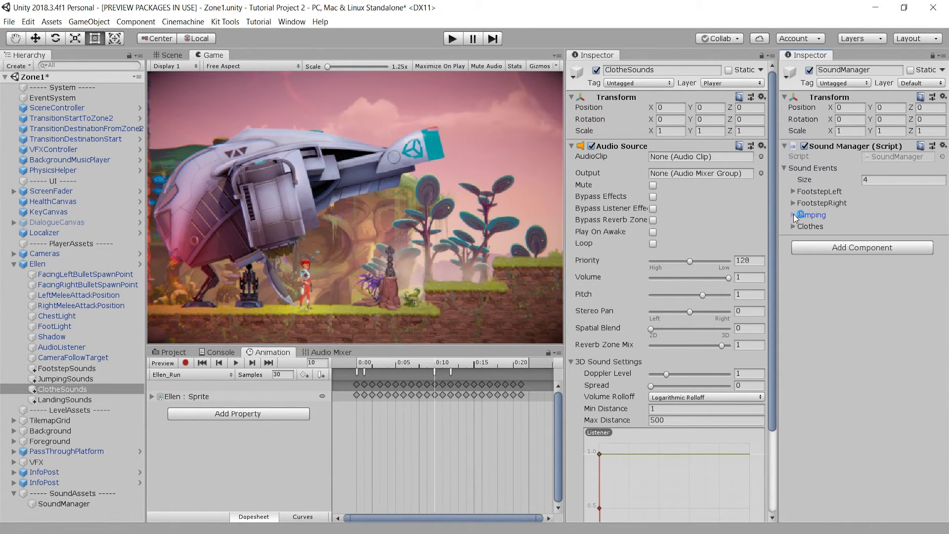
{"action": "left_click", "coordinate": [794, 226]}
{"action": "left_click", "coordinate": [865, 379]}
{"action": "left_click", "coordinate": [794, 226]}
- Play-test the scene by running and jumping with Ellen to check the non-repeating sounds, and stop the game
{"action": "left_click", "coordinate": [451, 38]}
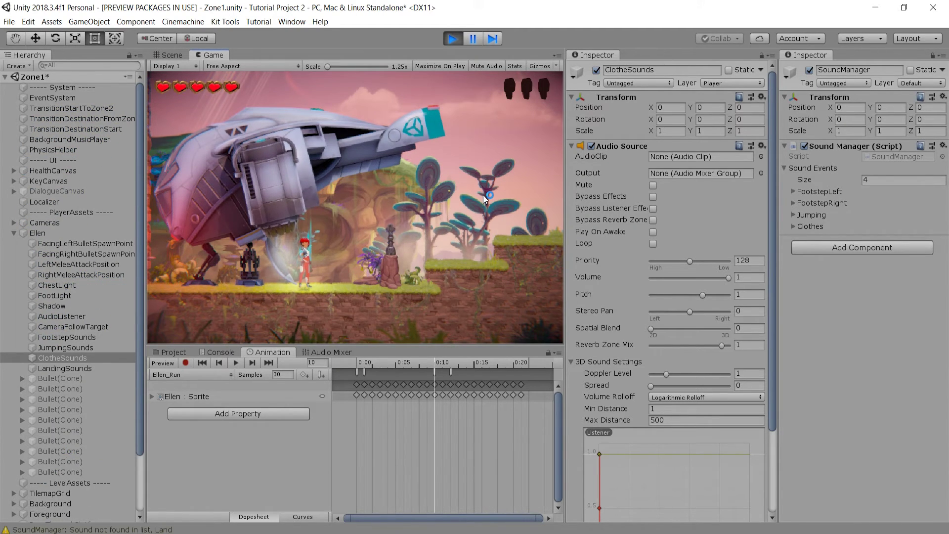
{"action": "key", "text": "d"}
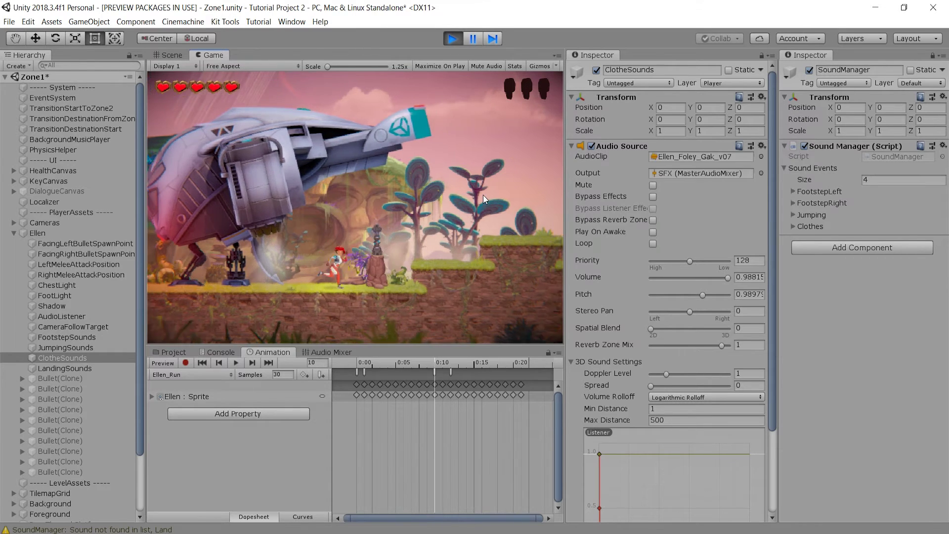
{"action": "key", "text": "space"}
{"action": "key", "text": "a"}
{"action": "key", "text": "space"}
{"action": "key", "text": "a"}
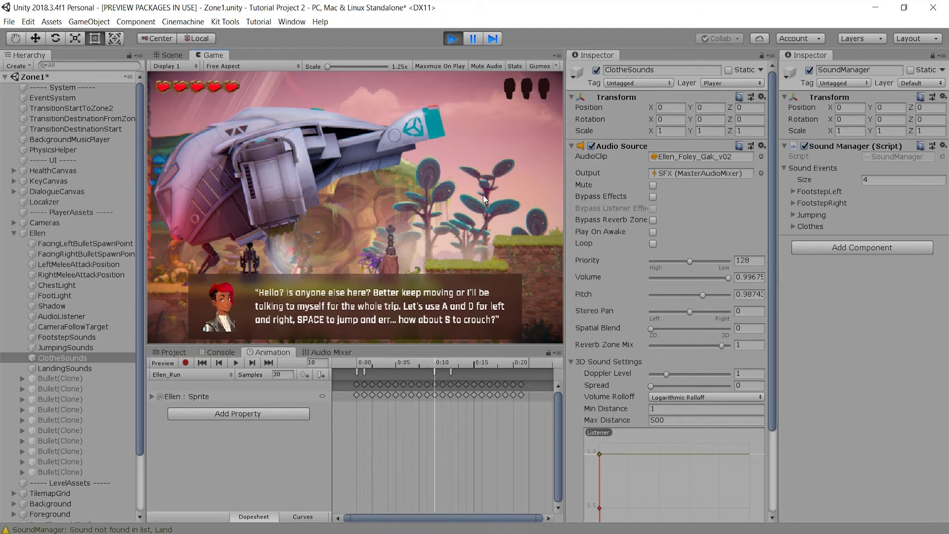
{"action": "key", "text": "d"}
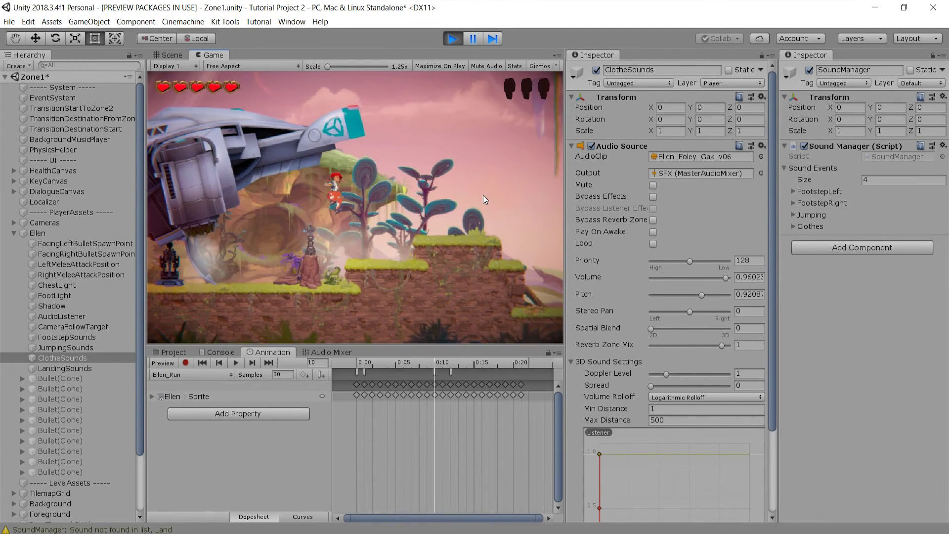
{"action": "key", "text": "space"}
{"action": "key", "text": "d"}
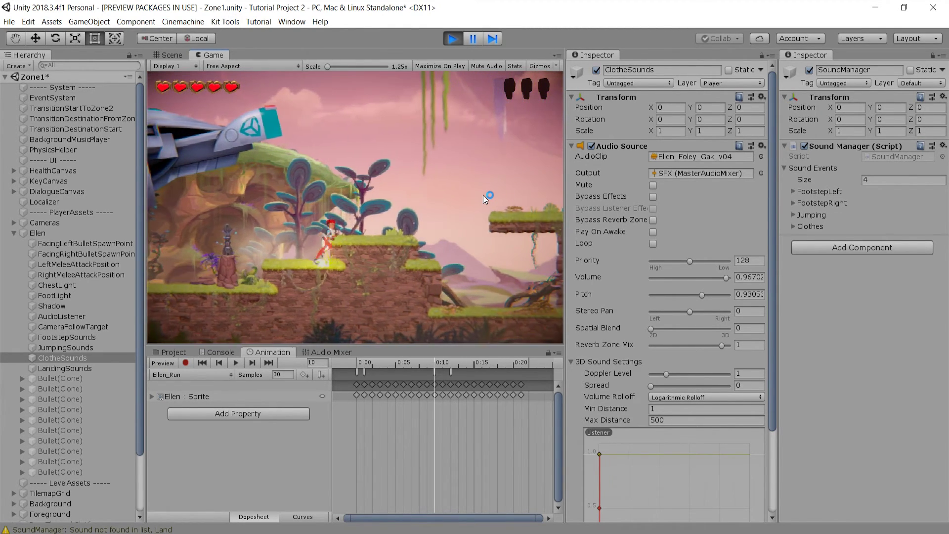
{"action": "key", "text": "d"}
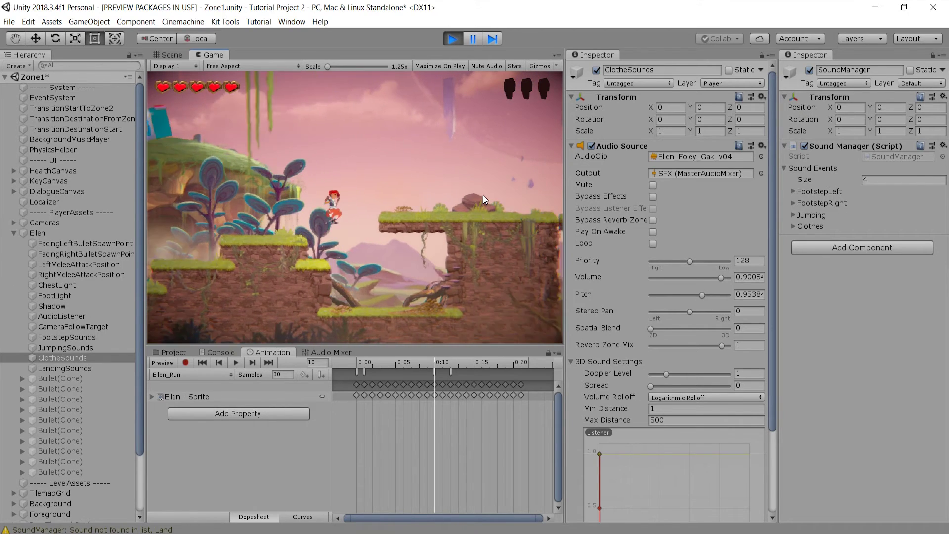
{"action": "key", "text": "a"}
{"action": "key", "text": "space"}
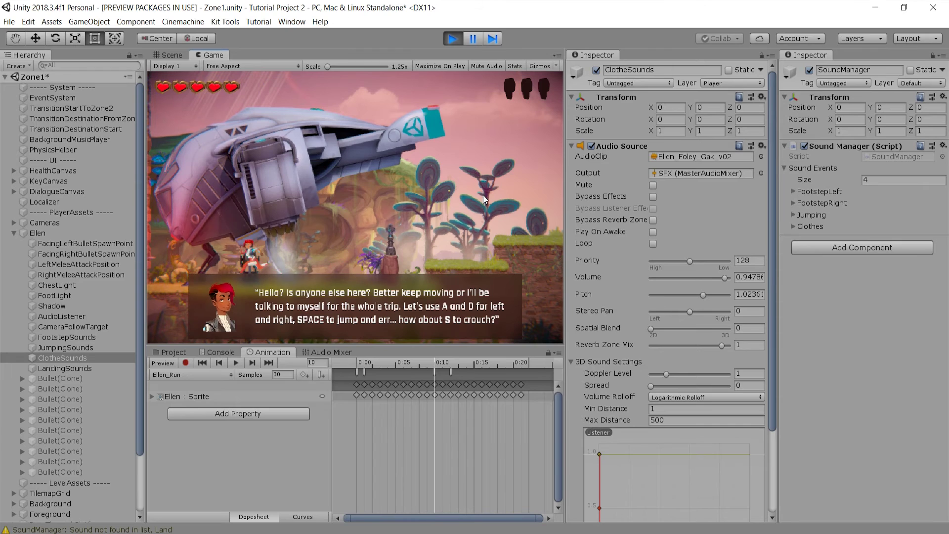
{"action": "key", "text": "d"}
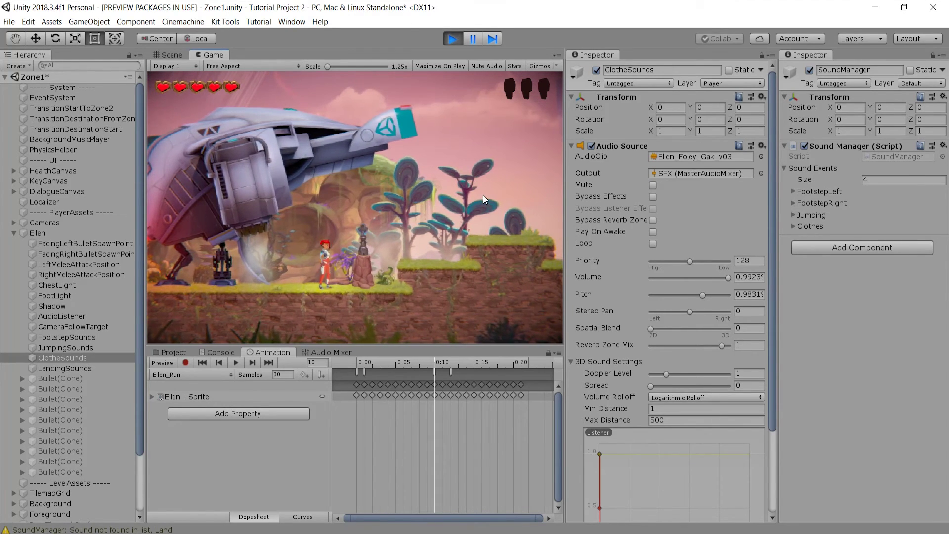
{"action": "left_click", "coordinate": [453, 37]}
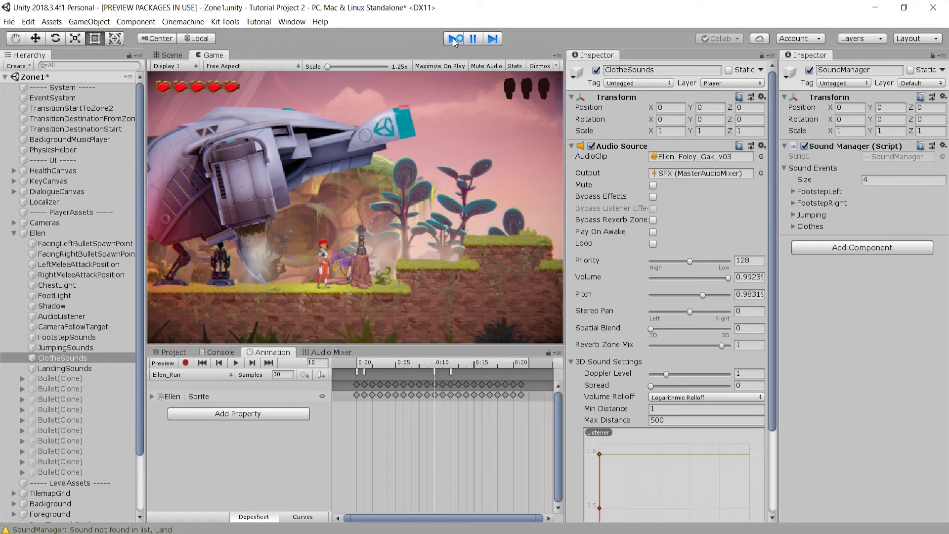